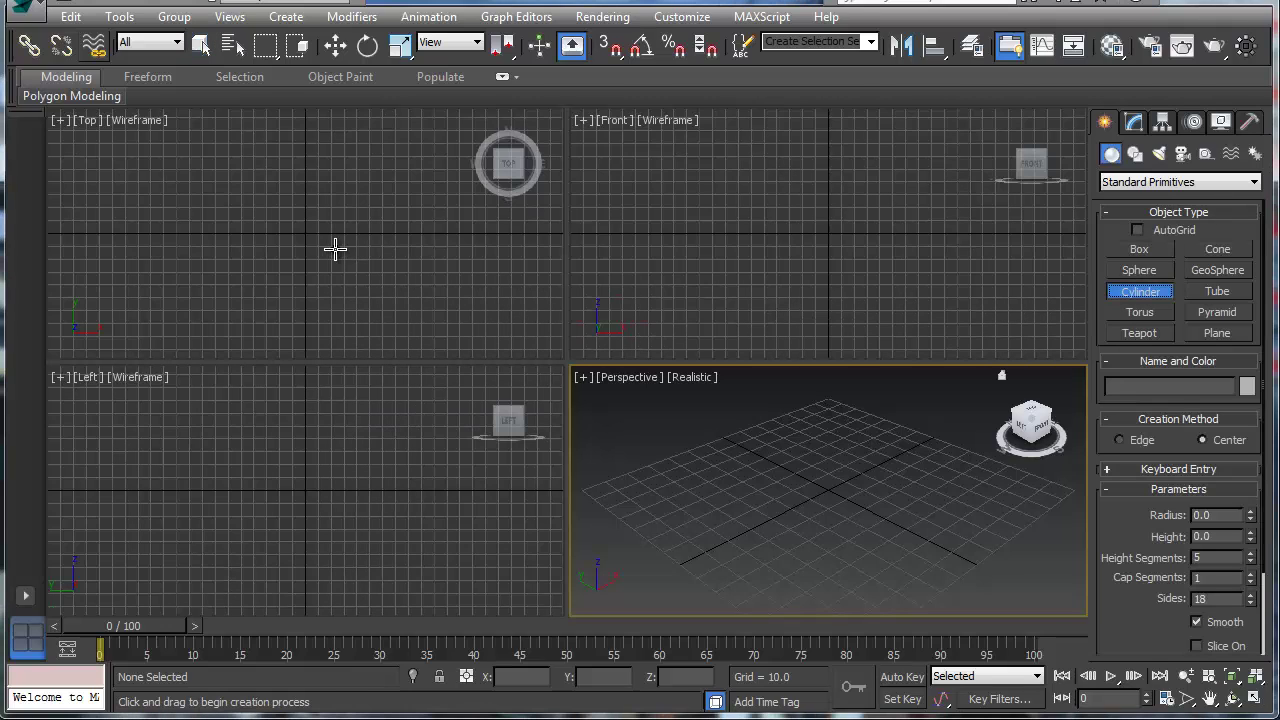
Create a cylinder about 14 in radius and 6.2 in height at the origin, its circular face in the Left view
drag(307, 490, 306, 505)
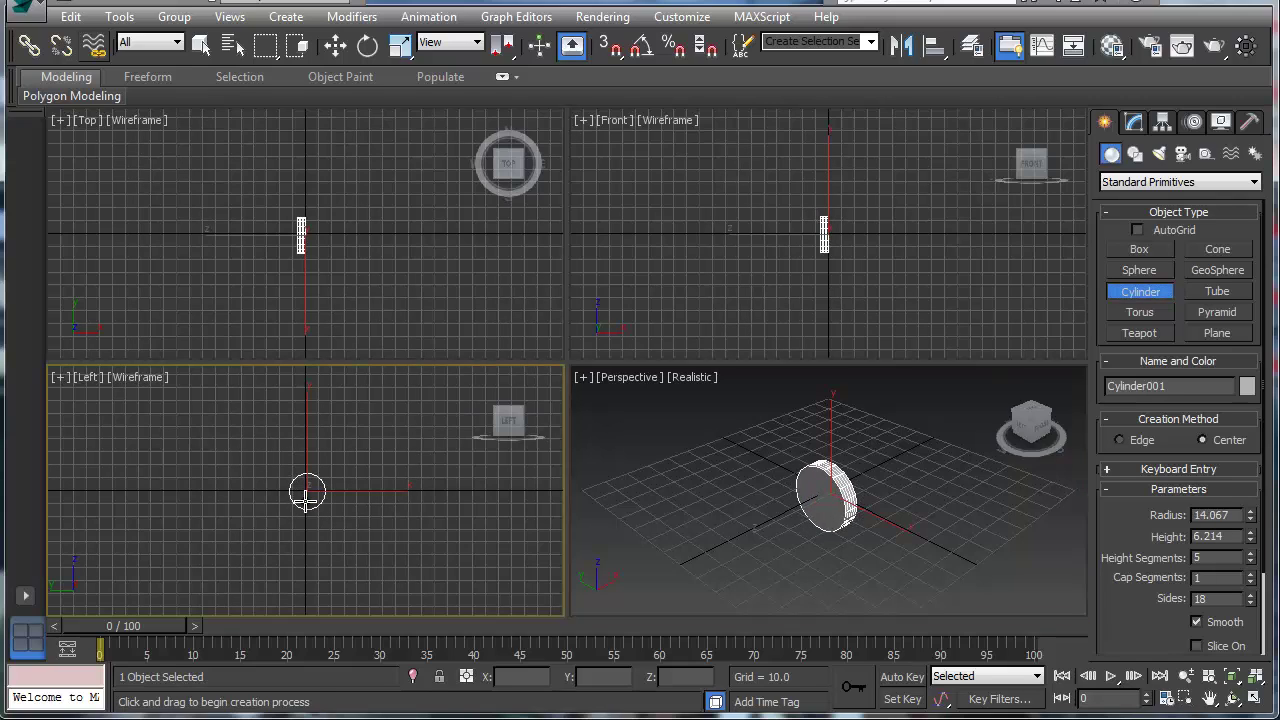
click(307, 493)
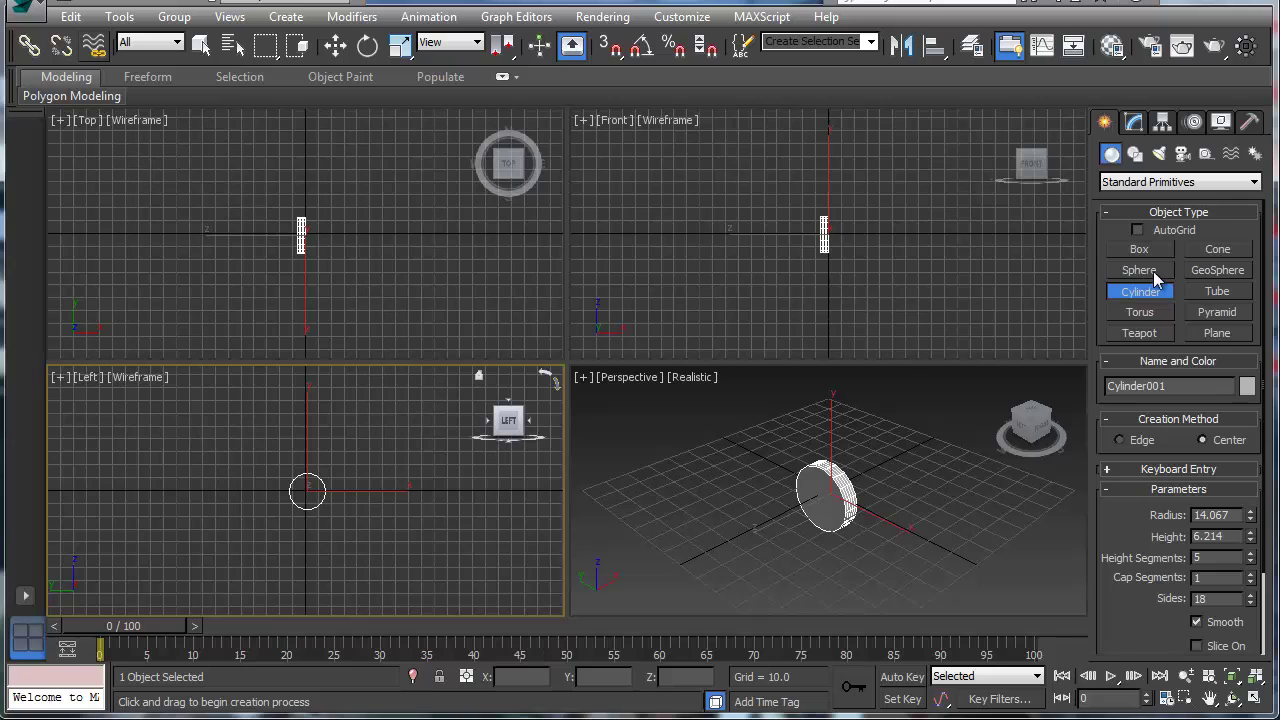
Draw a plane about 2.3 long and 8.8 wide in the Top view and move it along X over the cylinder
click(1215, 333)
scroll(323, 246, up, 5)
scroll(311, 303, up, 5)
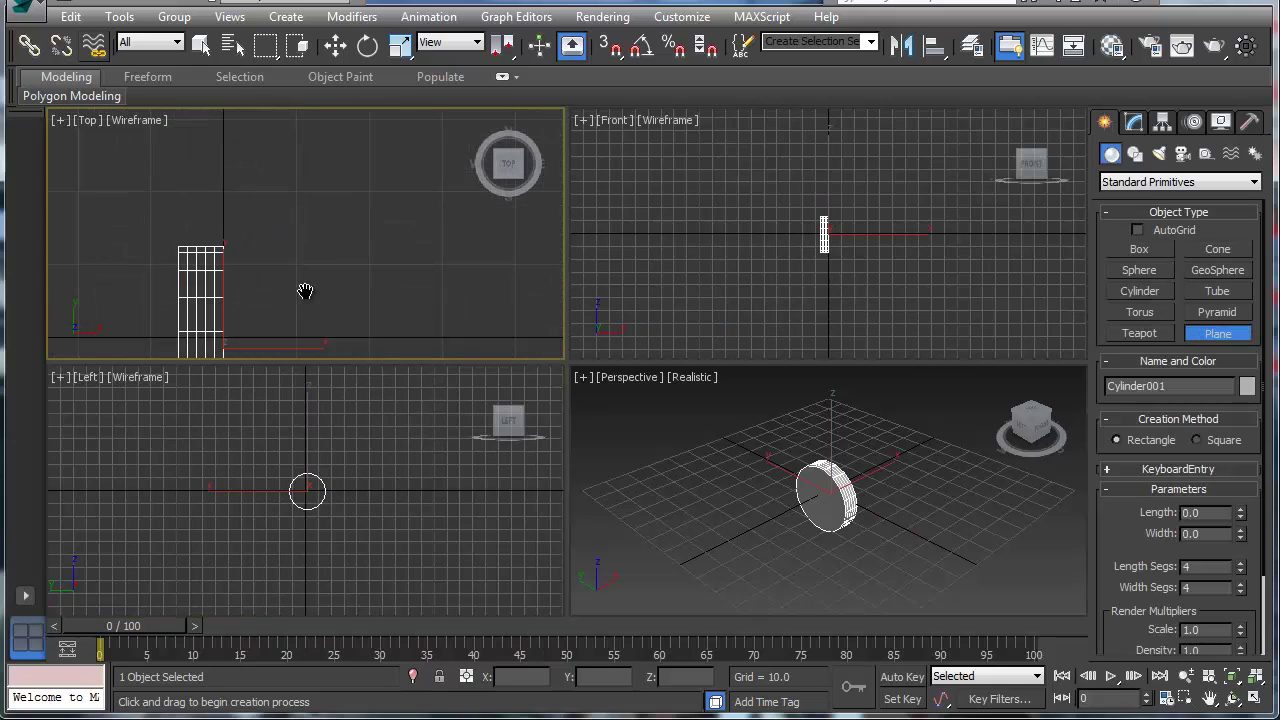
drag(179, 288, 309, 321)
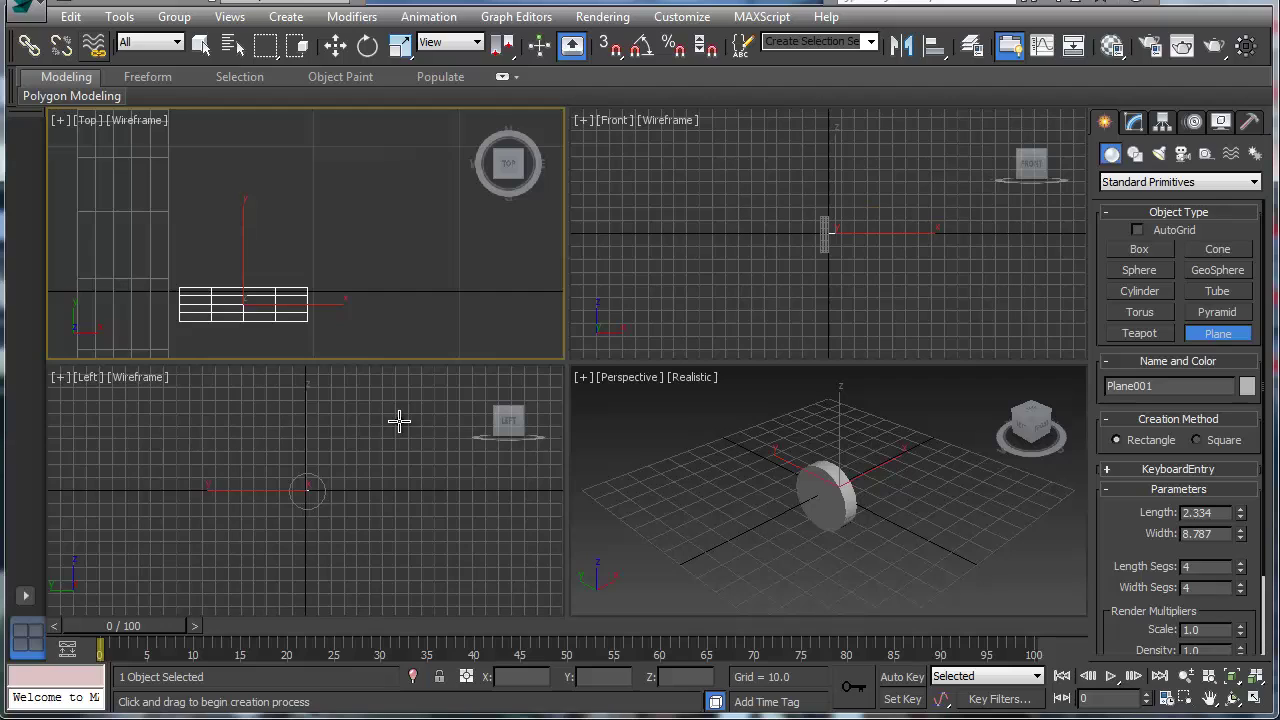
key(w)
drag(301, 300, 185, 295)
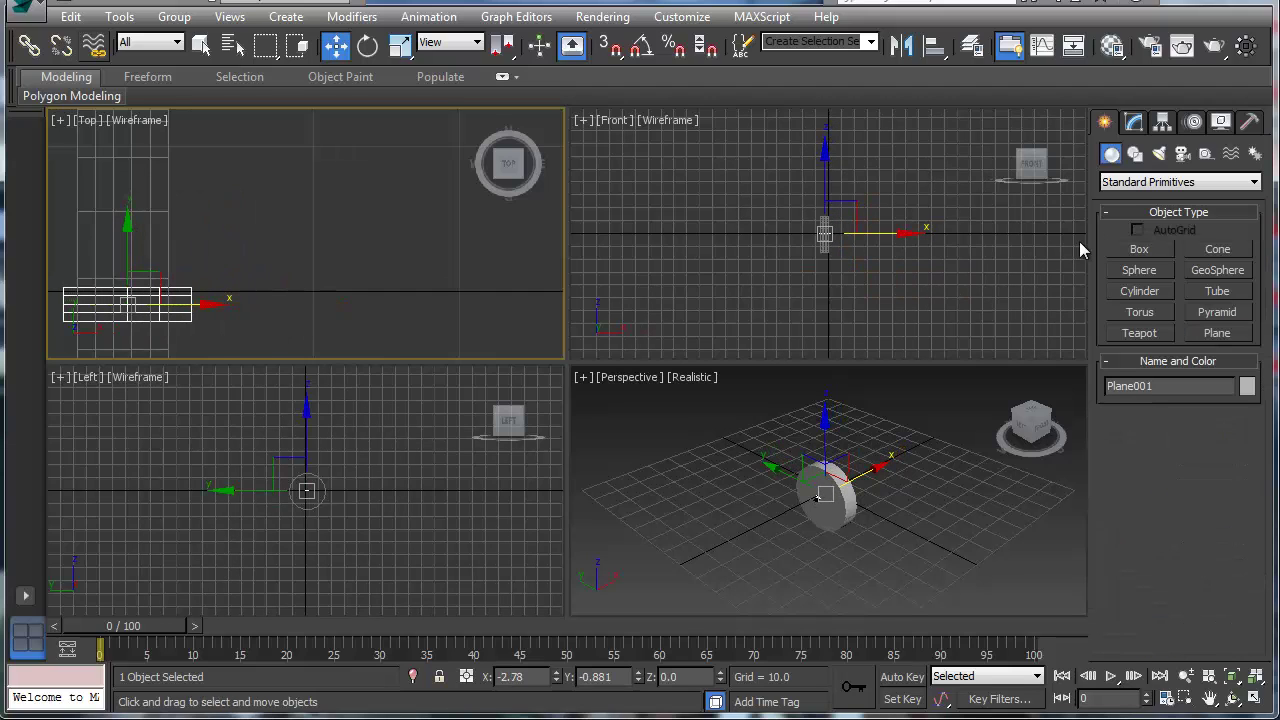
Set the plane's length segments to 2, with 4 width segments
click(1133, 122)
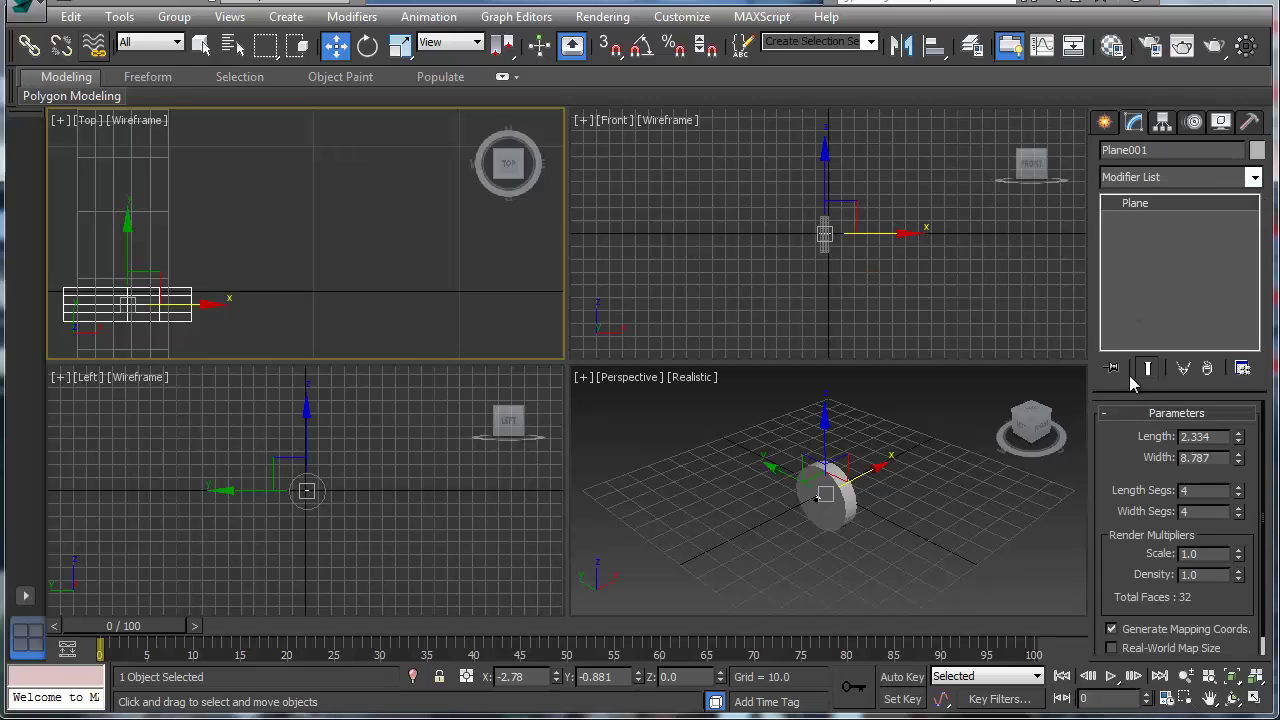
click(1241, 516)
click(1239, 507)
click(1239, 495)
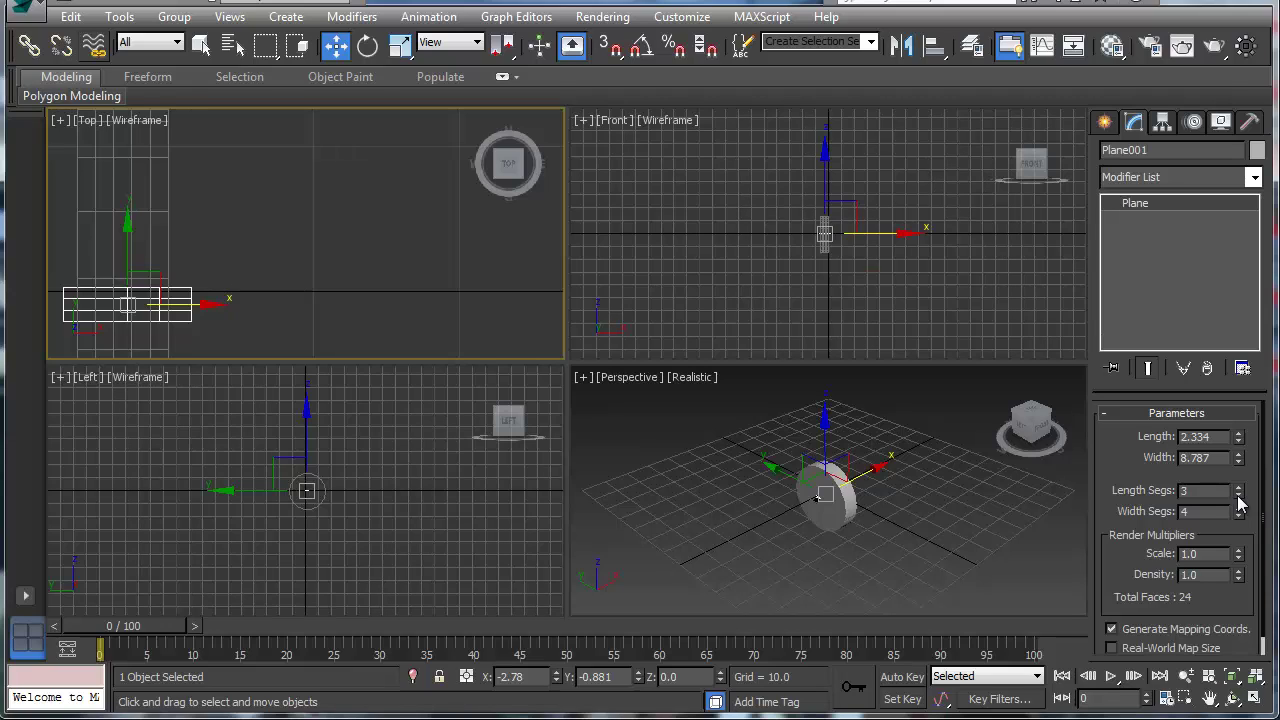
click(1239, 495)
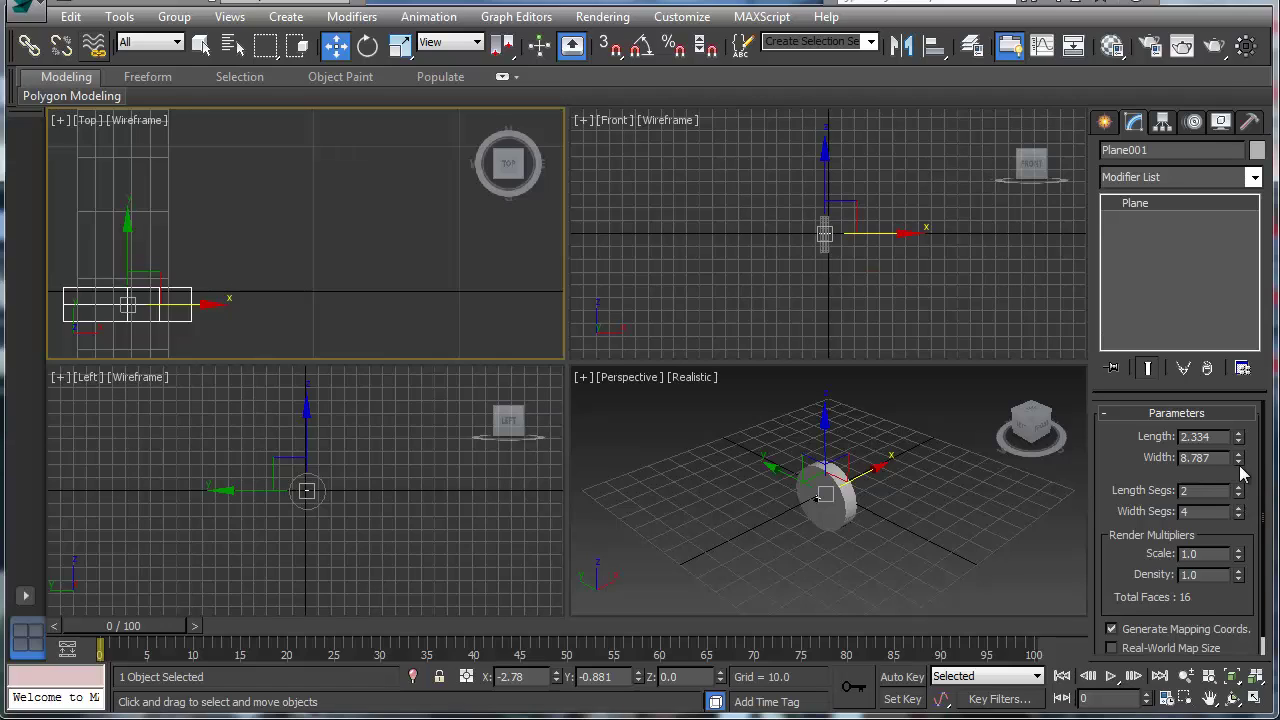
Align the plane with the cylinder's thickness along X, and set its width to 6 and length to 1
click(1239, 462)
click(1239, 463)
drag(193, 305, 189, 305)
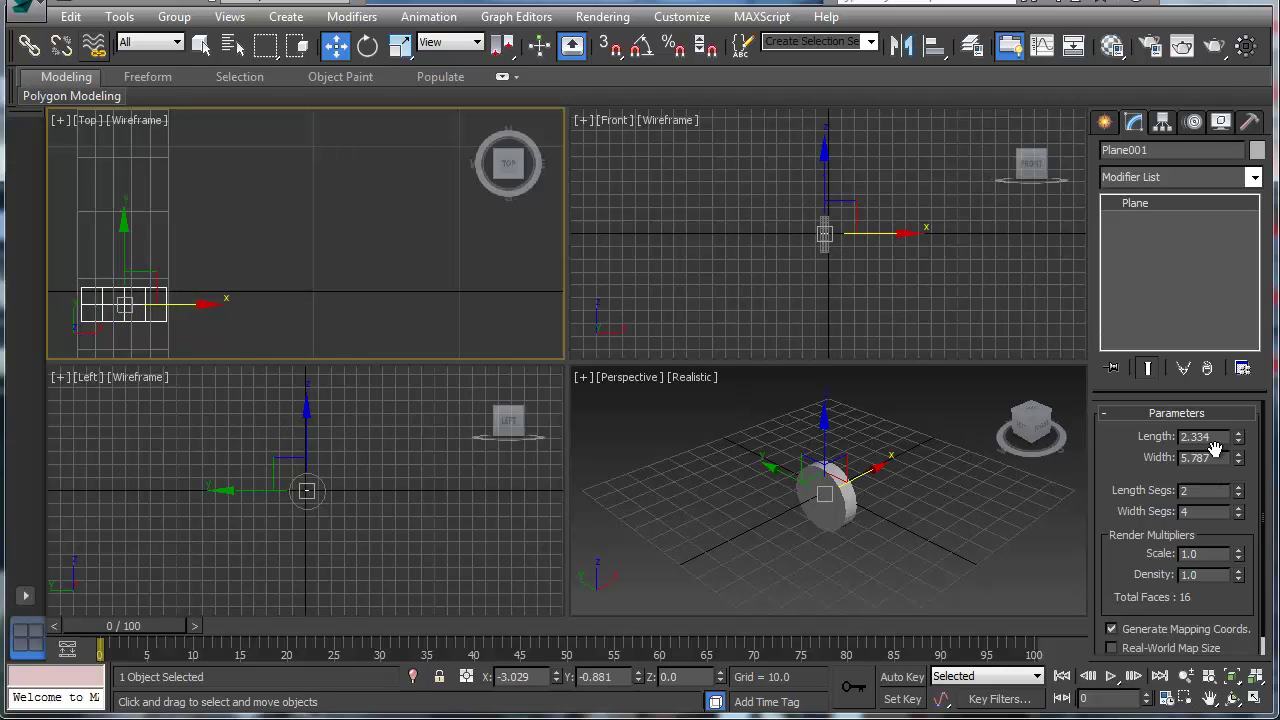
drag(1214, 457, 1178, 457)
text(6)
drag(1212, 436, 1168, 435)
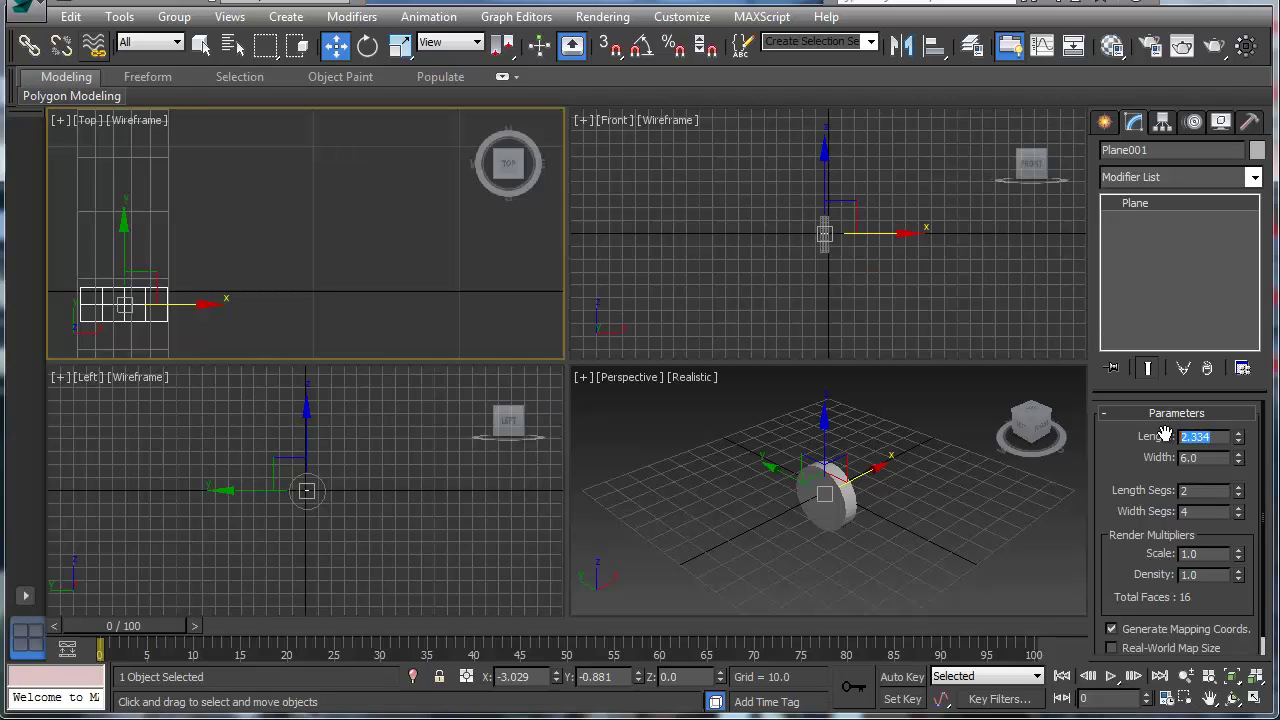
text(1)
key(Return)
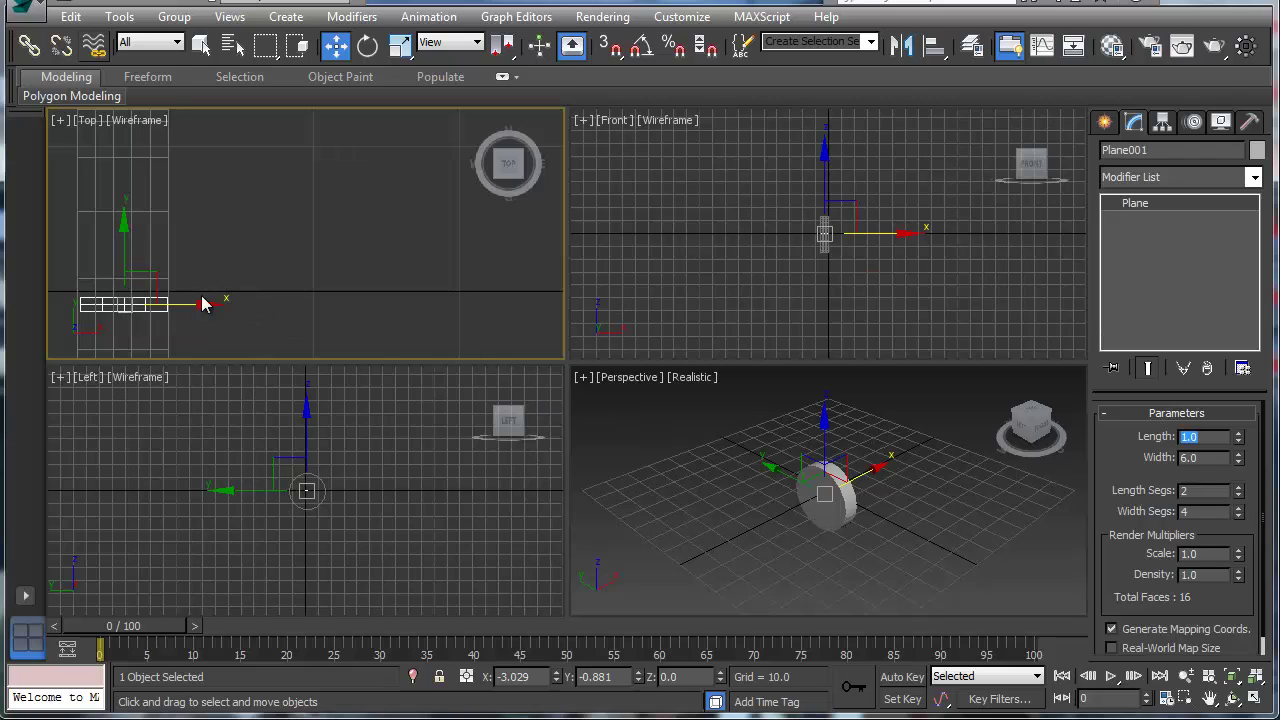
Move the plane along X in the Top view to about X 4.06, clear of the cylinder
middle_drag(203, 304, 288, 284)
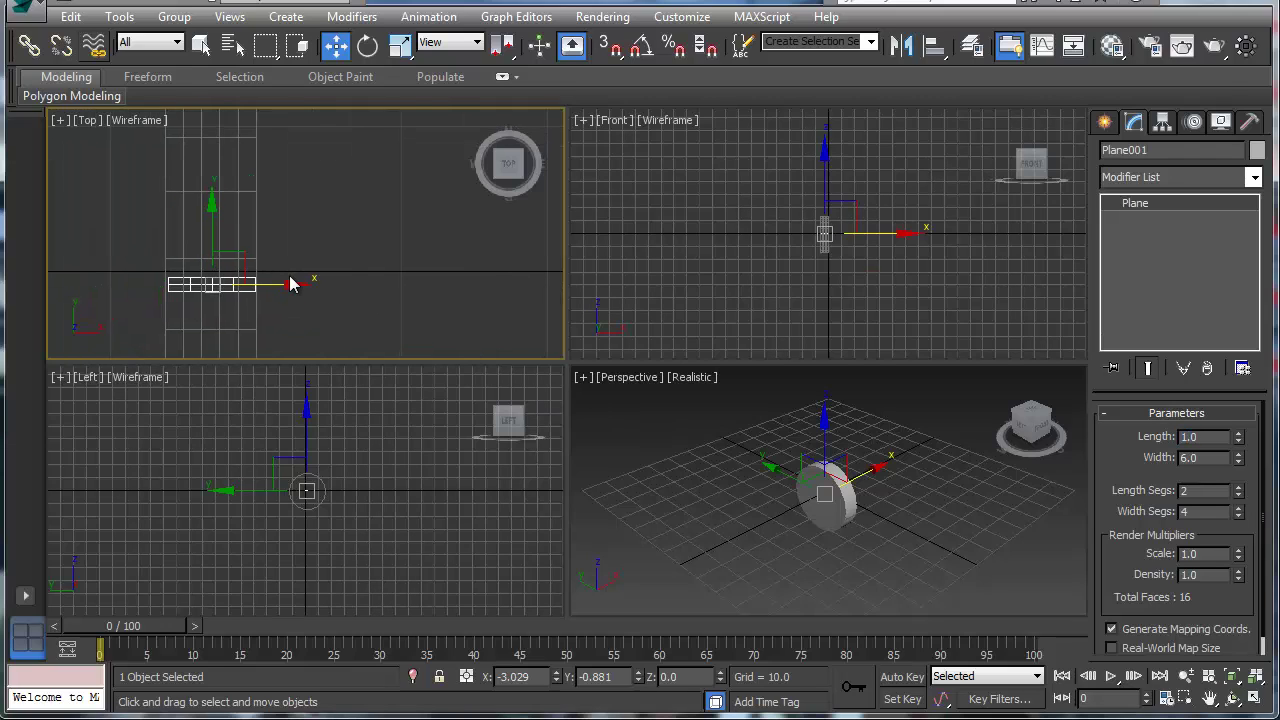
key(alt+w)
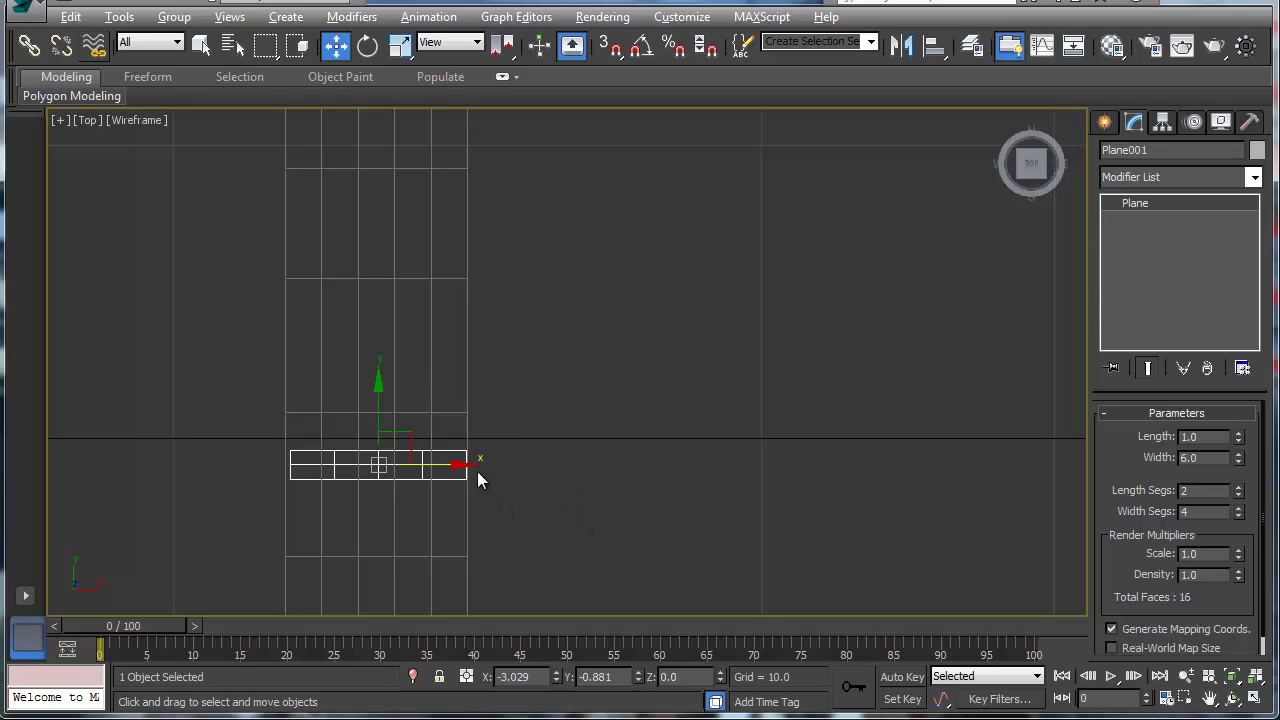
drag(477, 471, 685, 471)
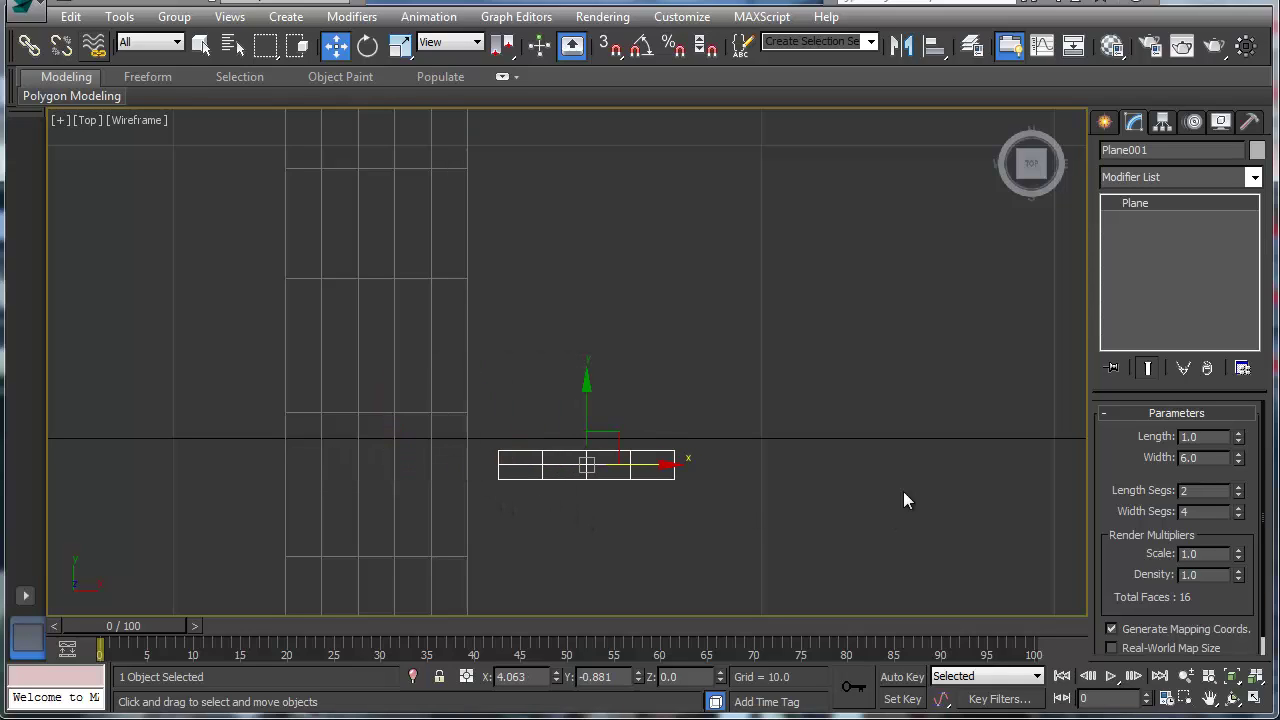
Set the plane's length segments to 1 and convert it to an Editable Poly
right_click(1143, 205)
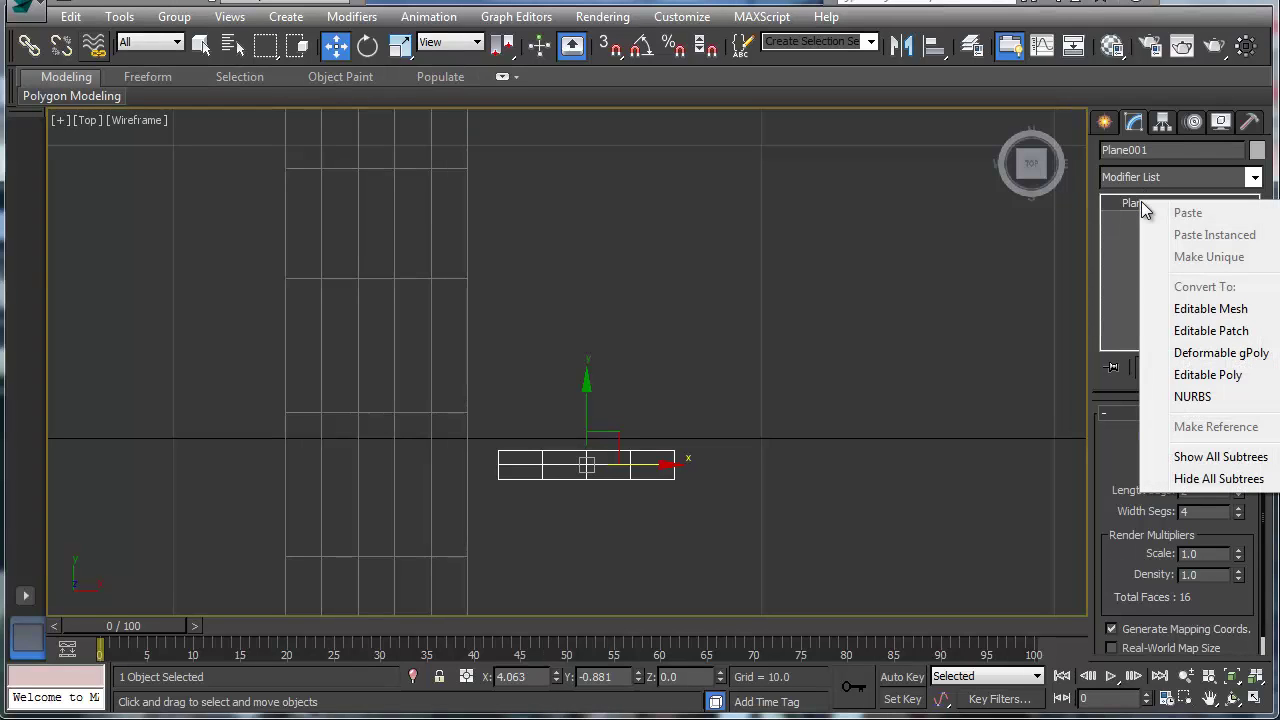
click(975, 327)
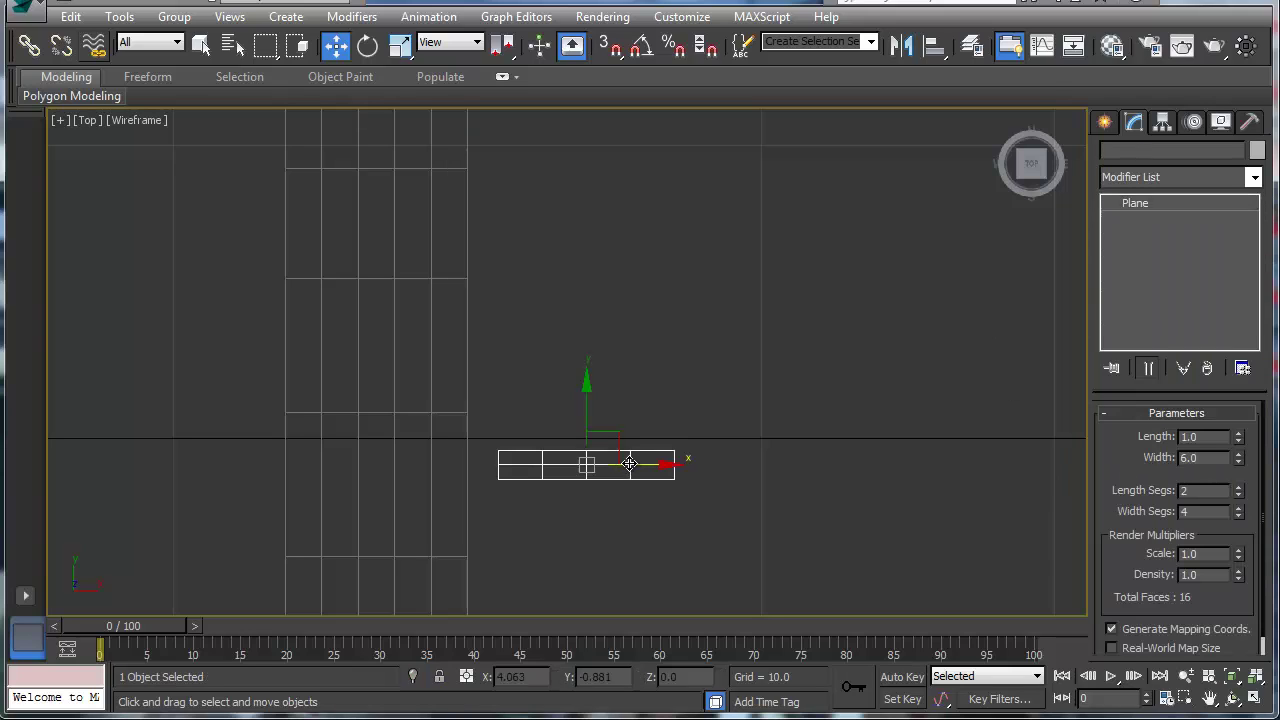
click(1238, 494)
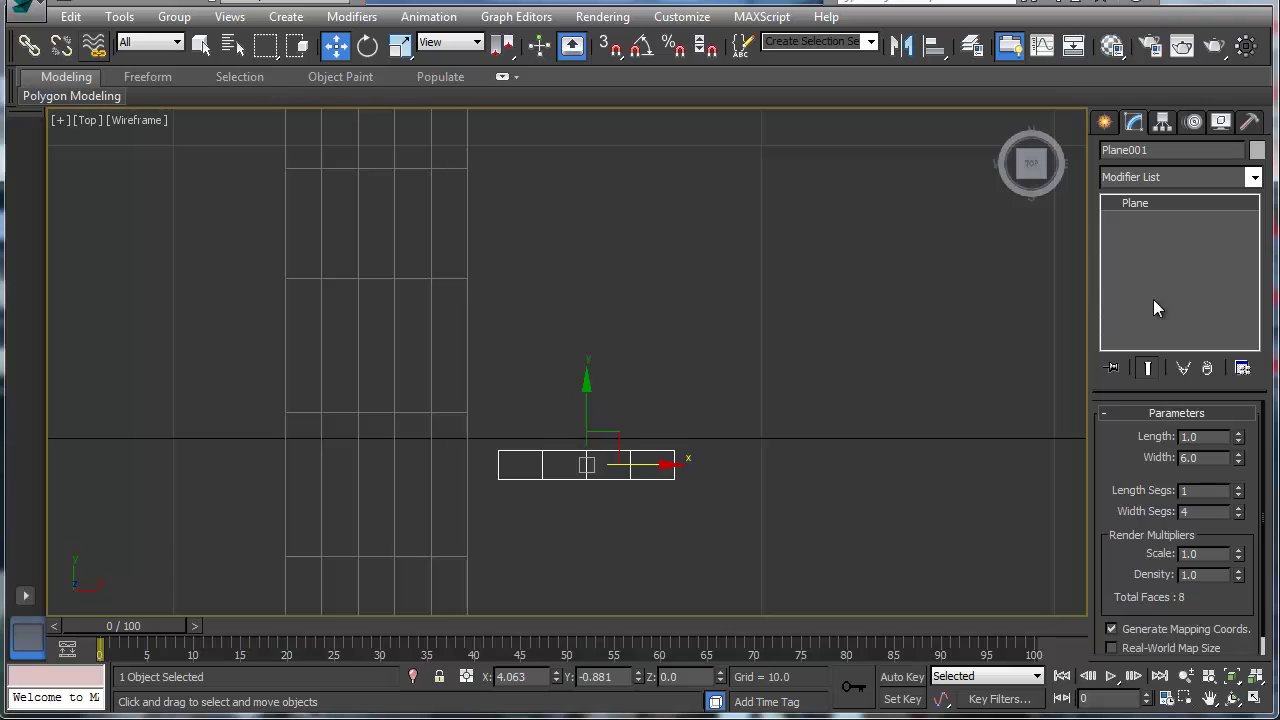
right_click(1129, 207)
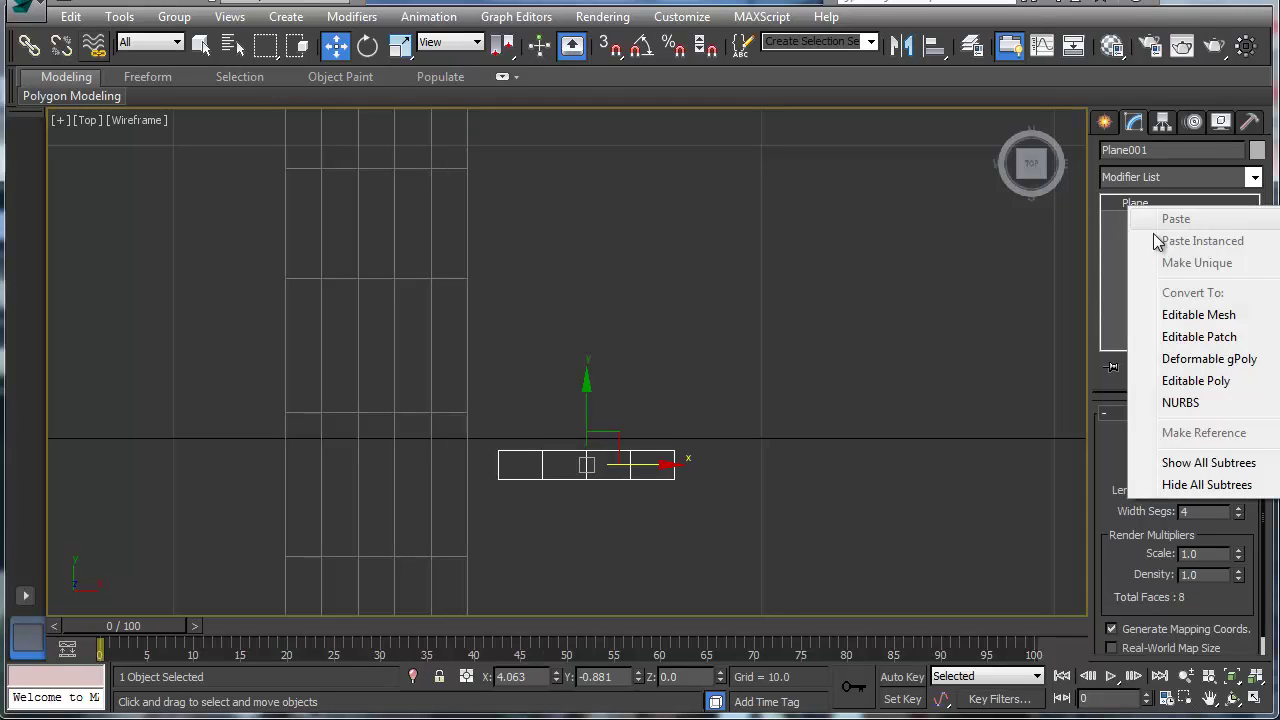
click(1196, 381)
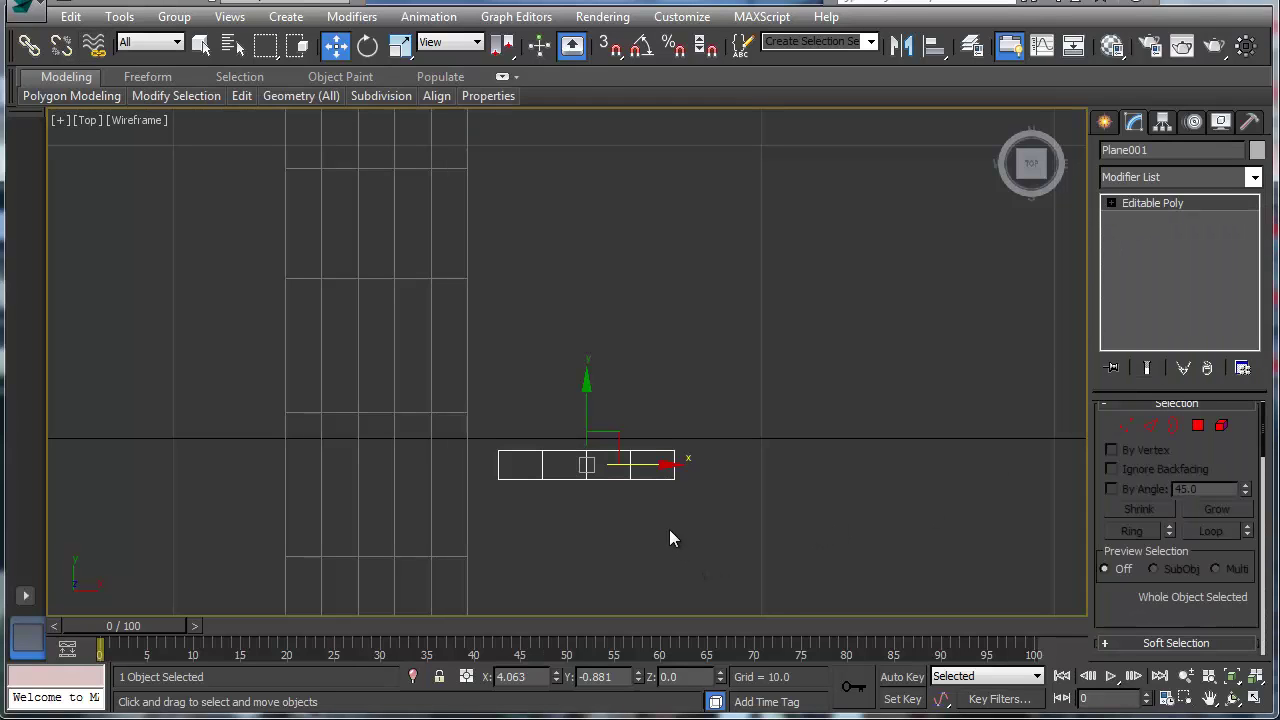
Shape the strip into a zigzag by moving the middle vertex pair down and the pairs on either side of it up along Y
click(1133, 427)
drag(572, 427, 603, 505)
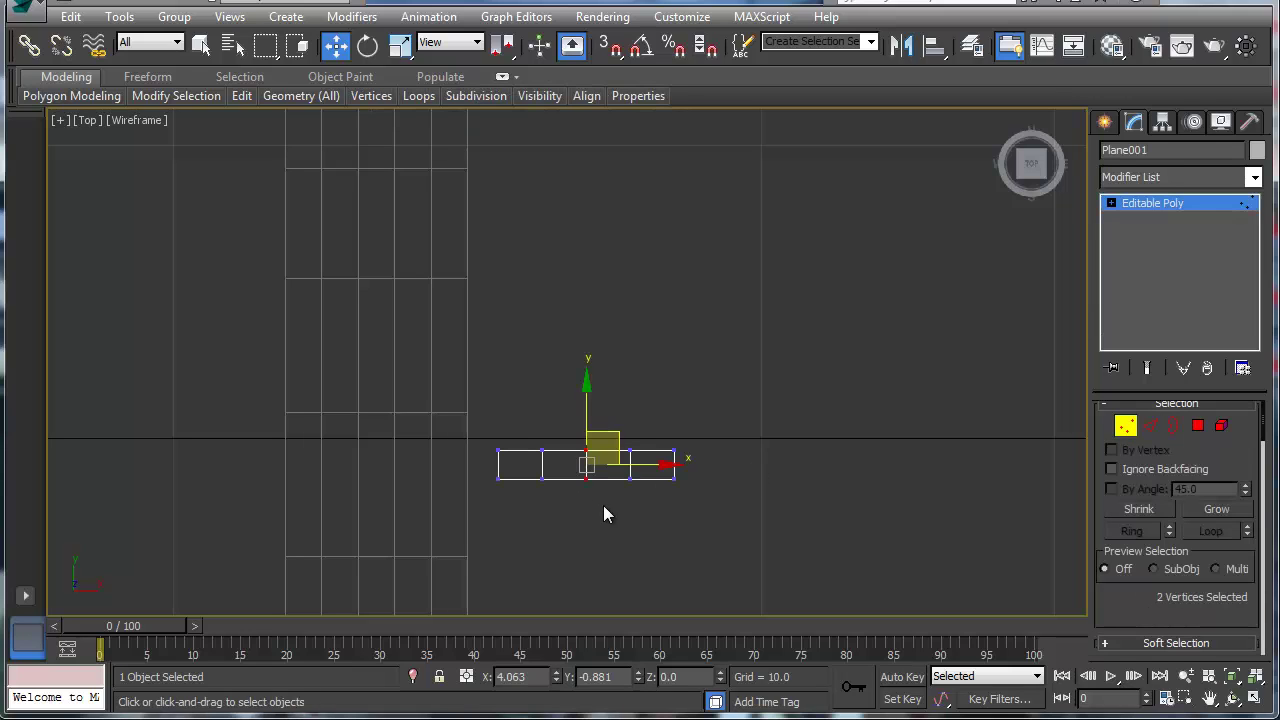
drag(585, 408, 556, 502)
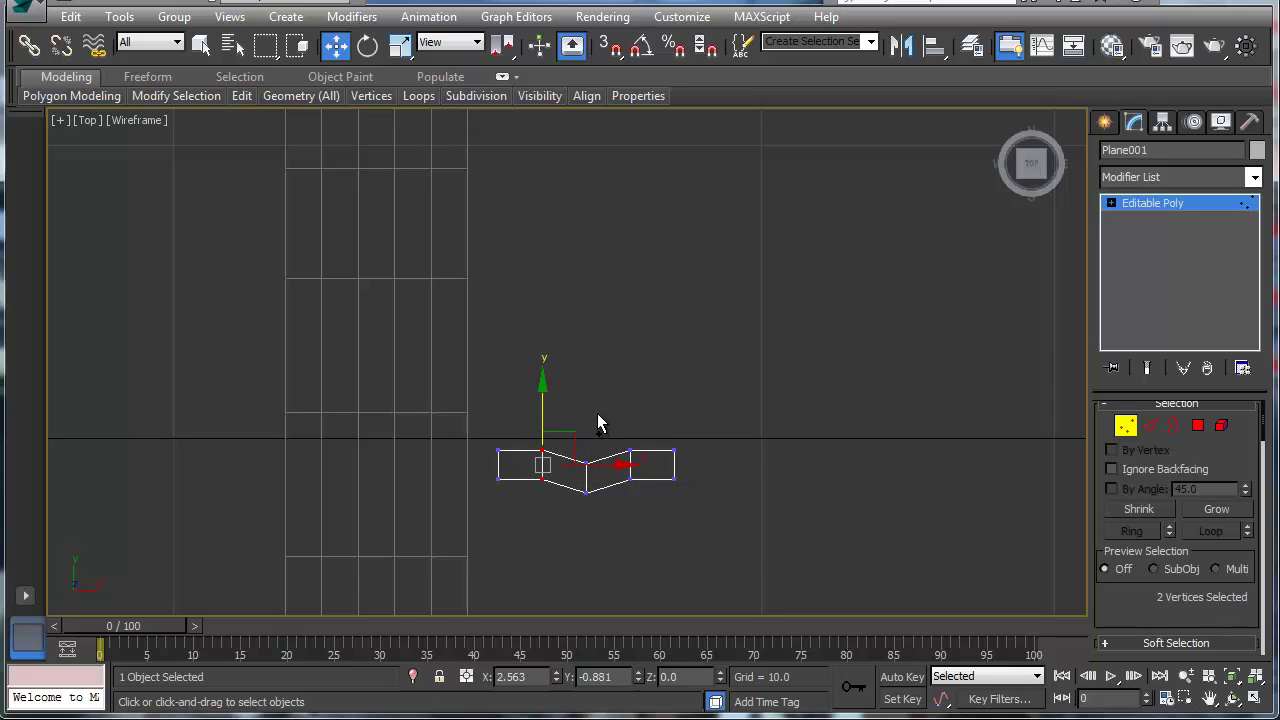
ctrl+drag(637, 485, 647, 497)
drag(590, 404, 585, 393)
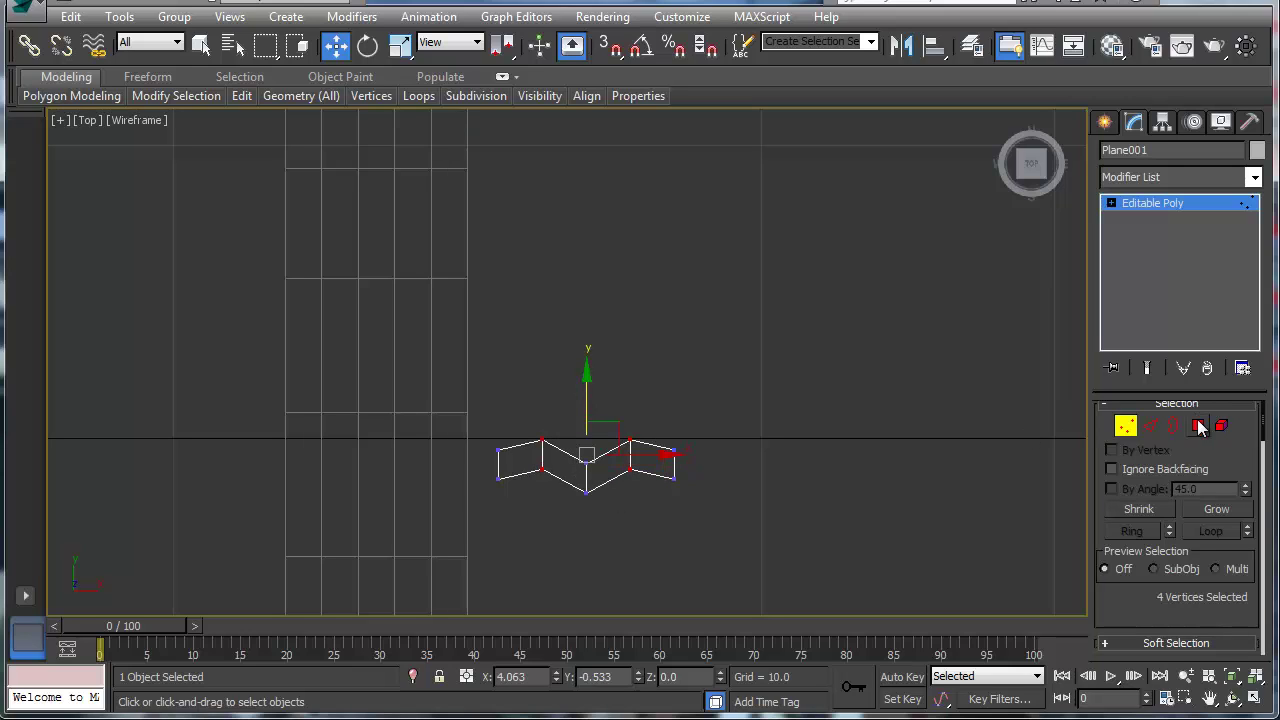
Inset all four polygons of the zigzag strip by 0.2, using the By Polygon option
click(1199, 428)
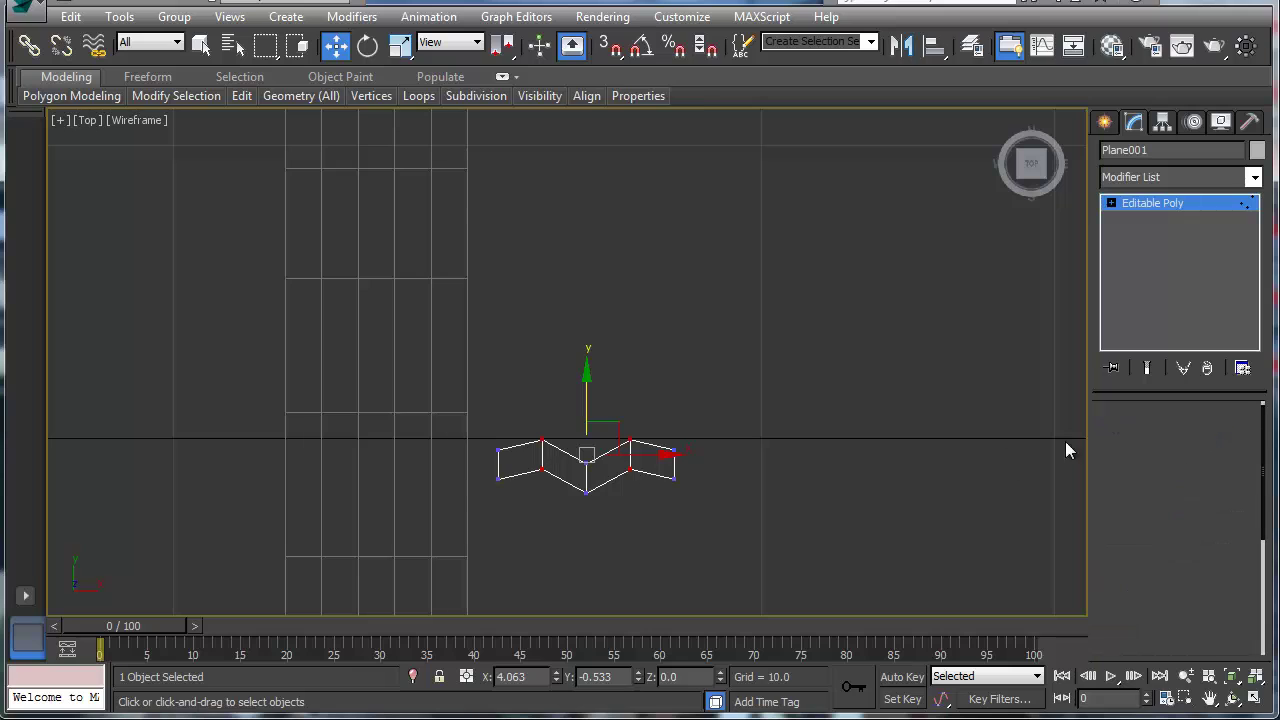
click(650, 459)
ctrl+click(608, 468)
ctrl+click(557, 472)
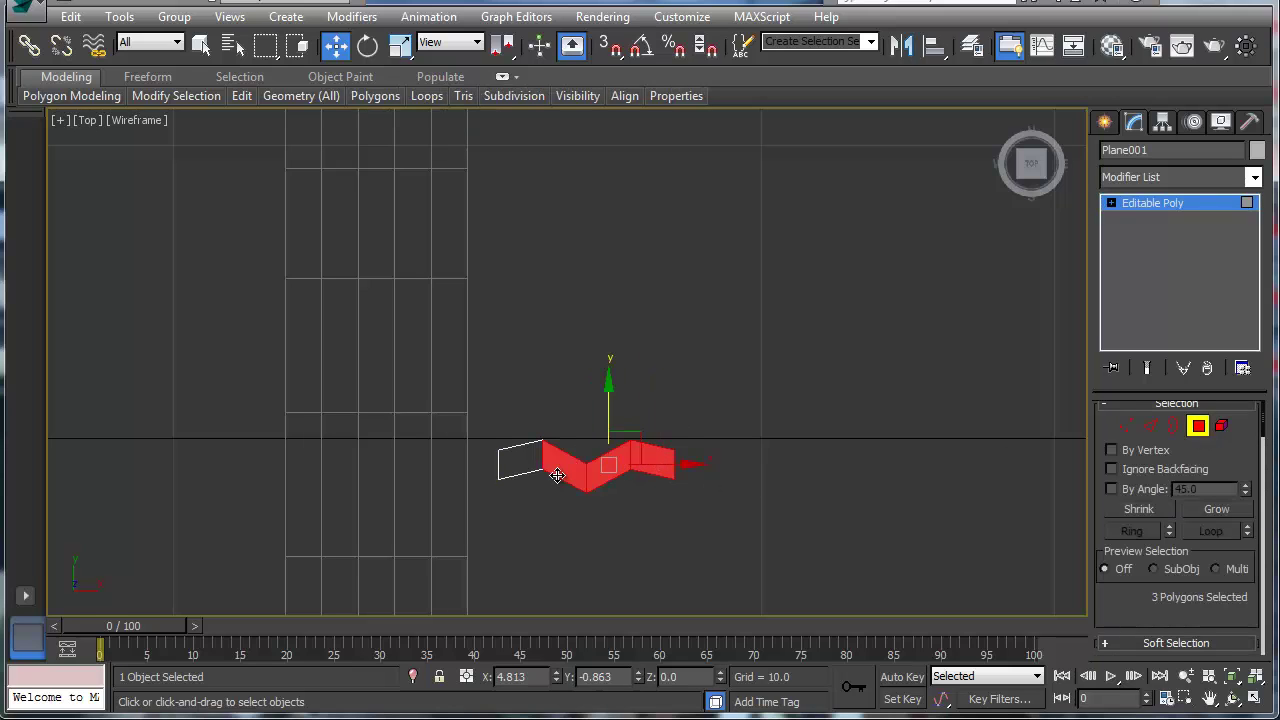
ctrl+click(535, 468)
scroll(1123, 597, down, 5)
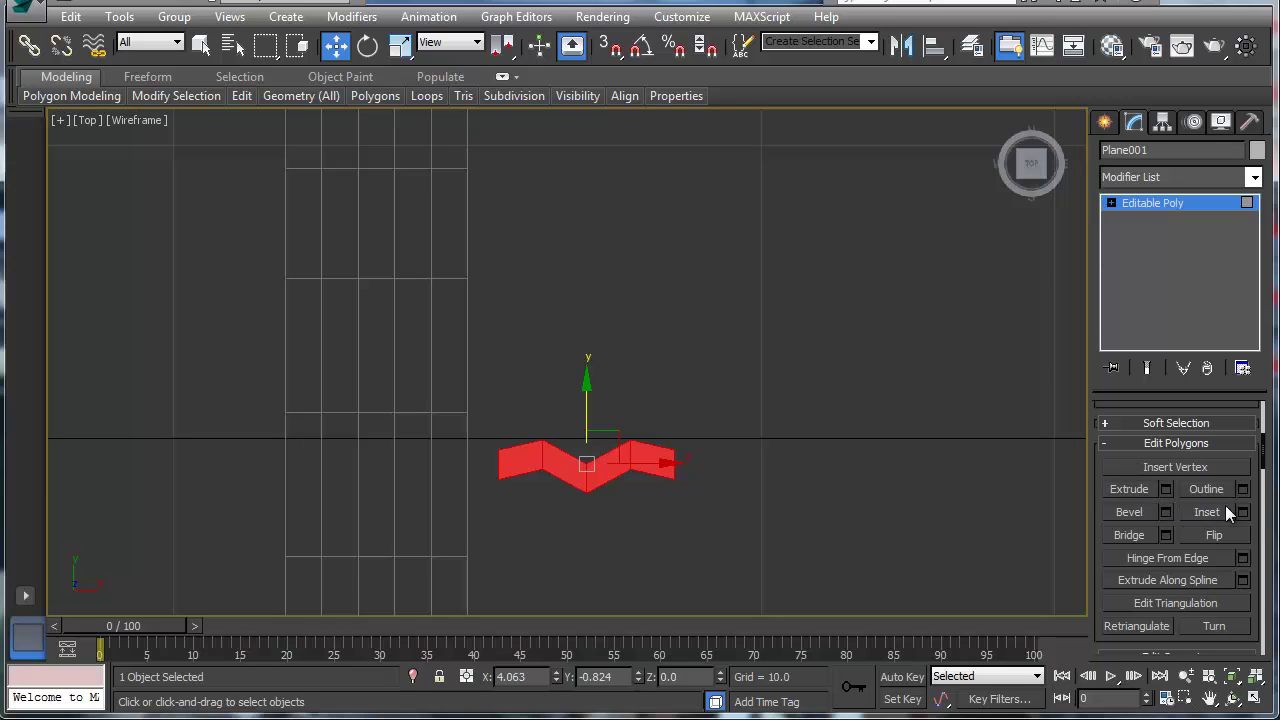
click(1243, 512)
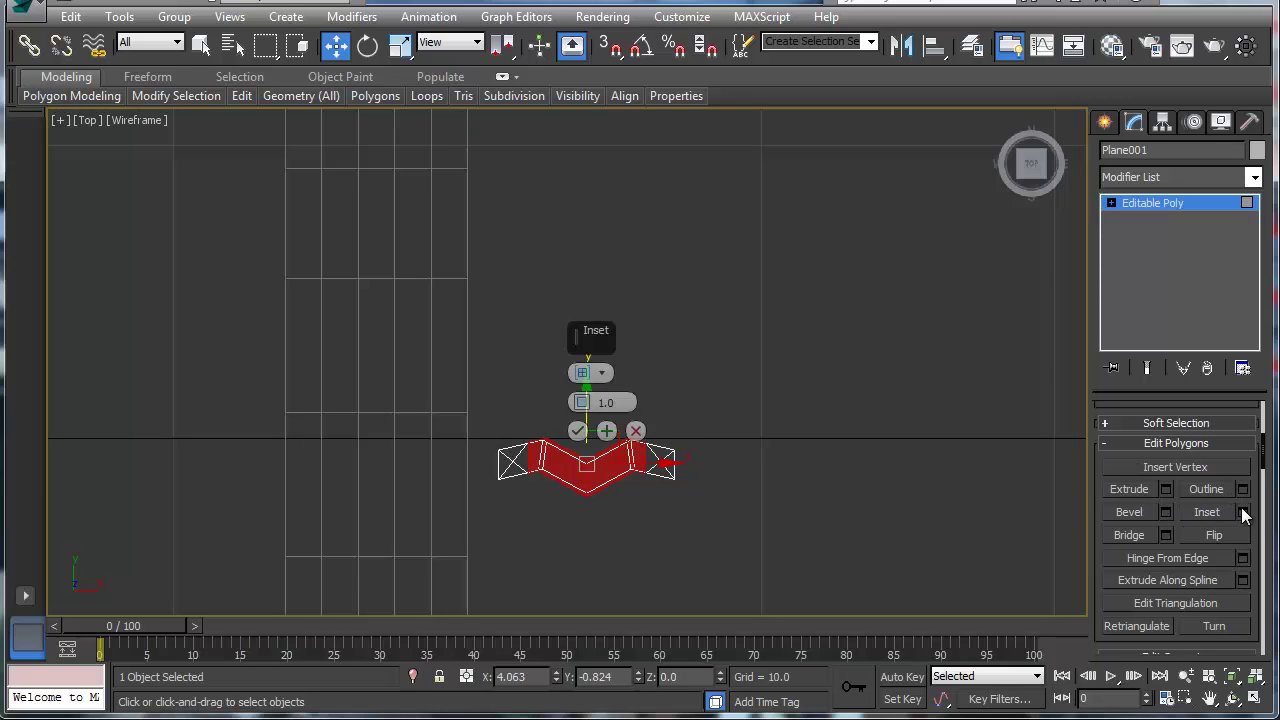
double_click(606, 402)
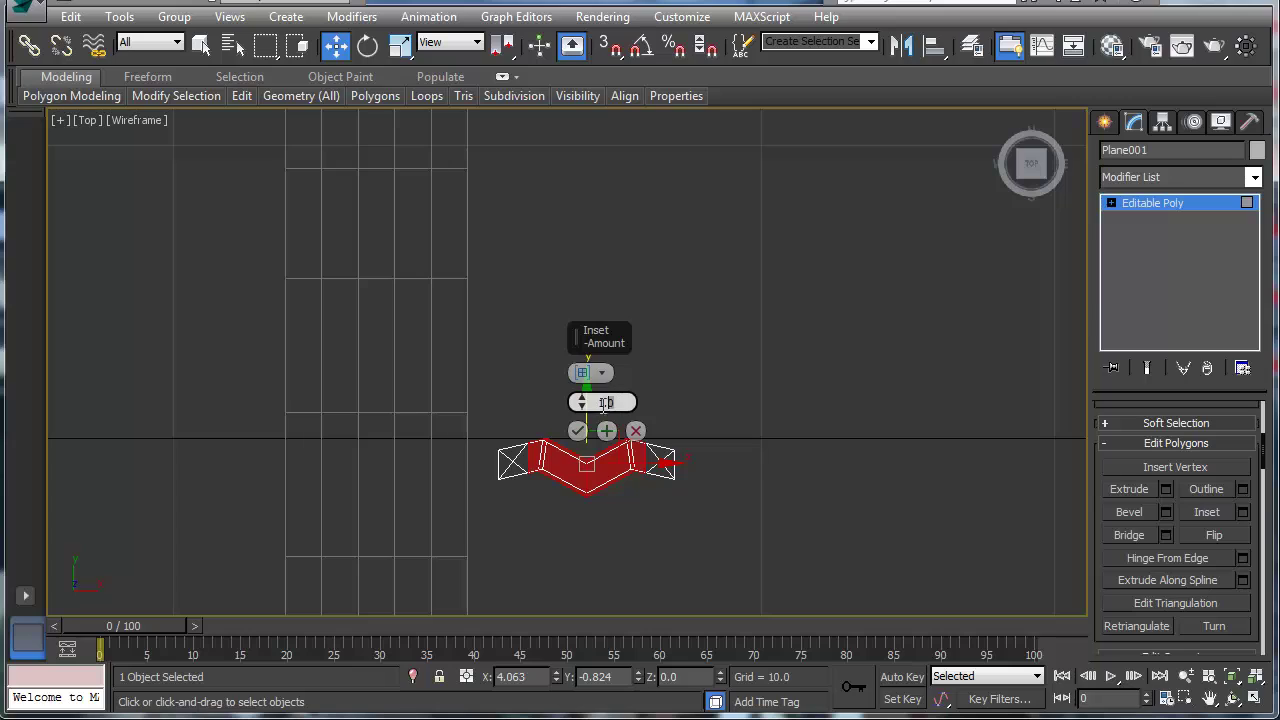
text(.2)
key(Return)
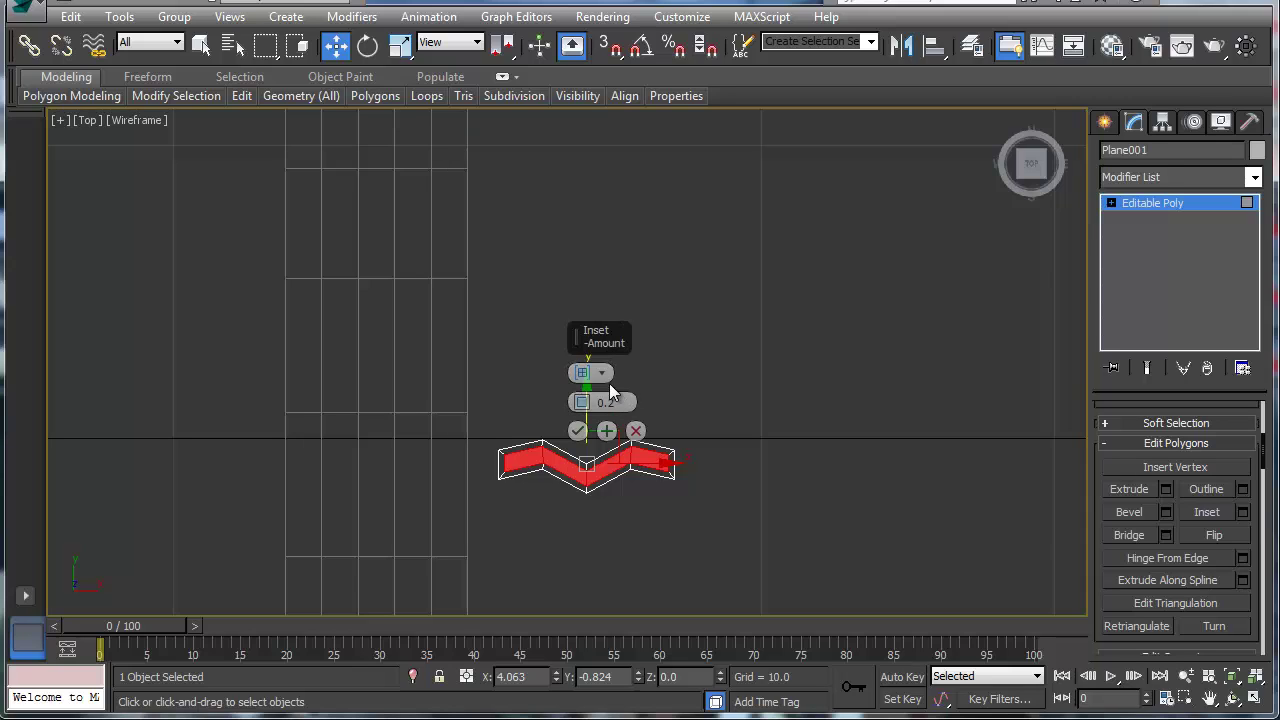
click(603, 374)
click(625, 408)
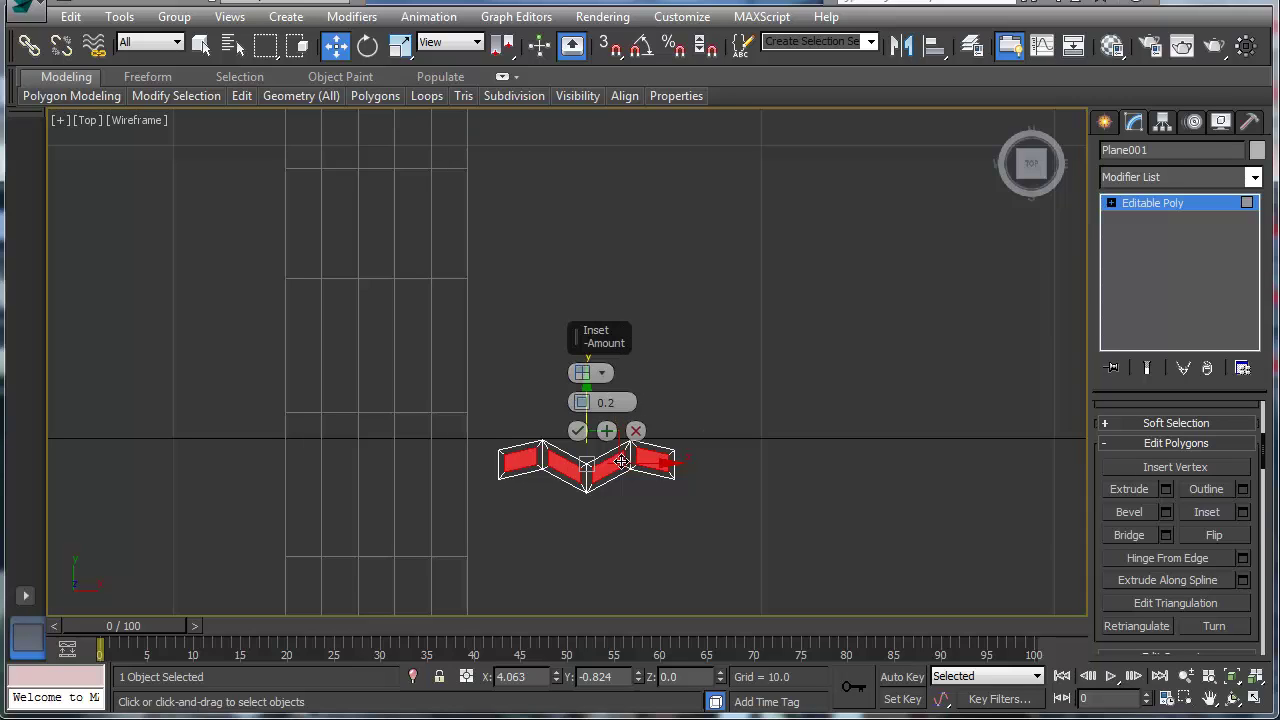
click(577, 430)
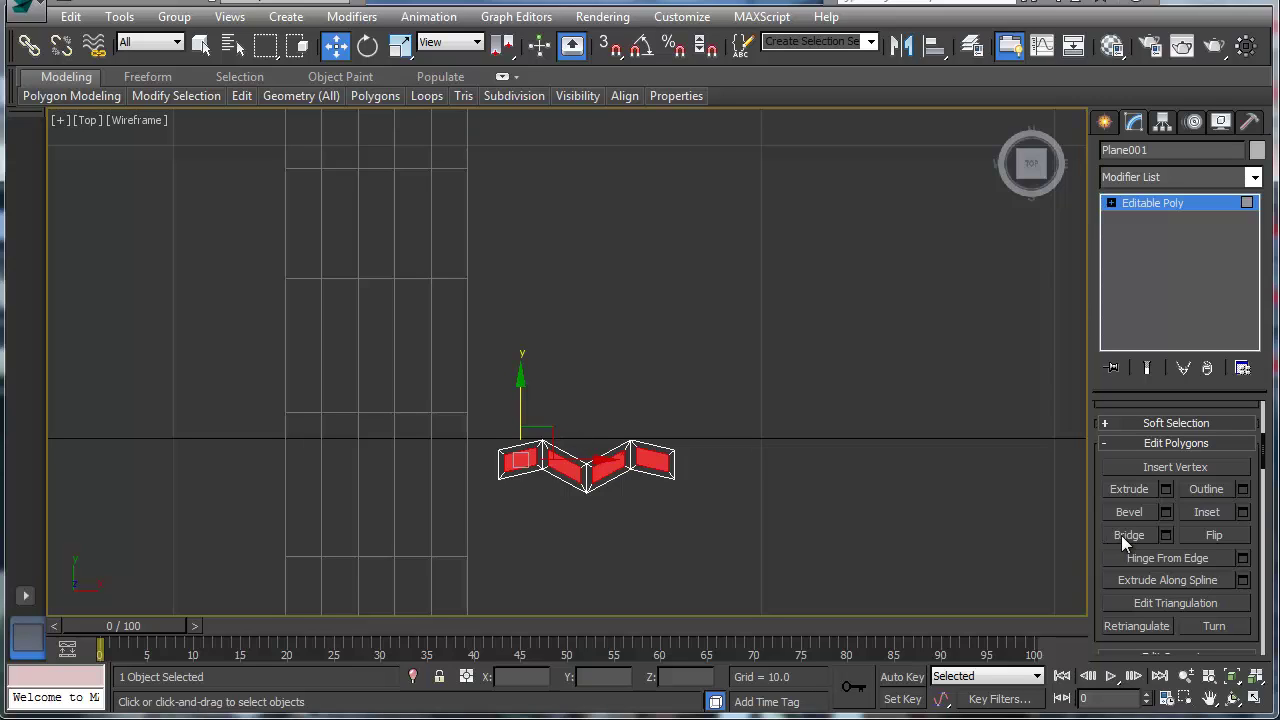
Extrude the four inset polygons of the zigzag strip by a small height
click(1165, 489)
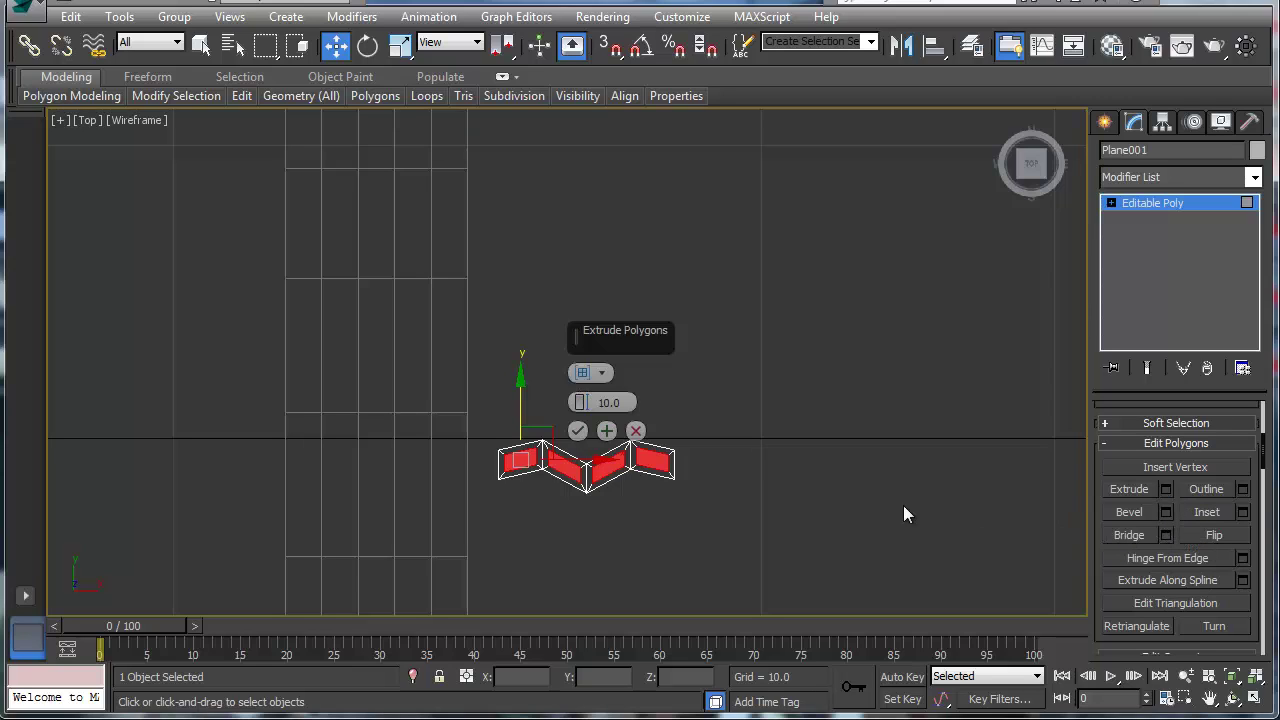
double_click(598, 402)
key(BackSpace)
key(Return)
click(578, 431)
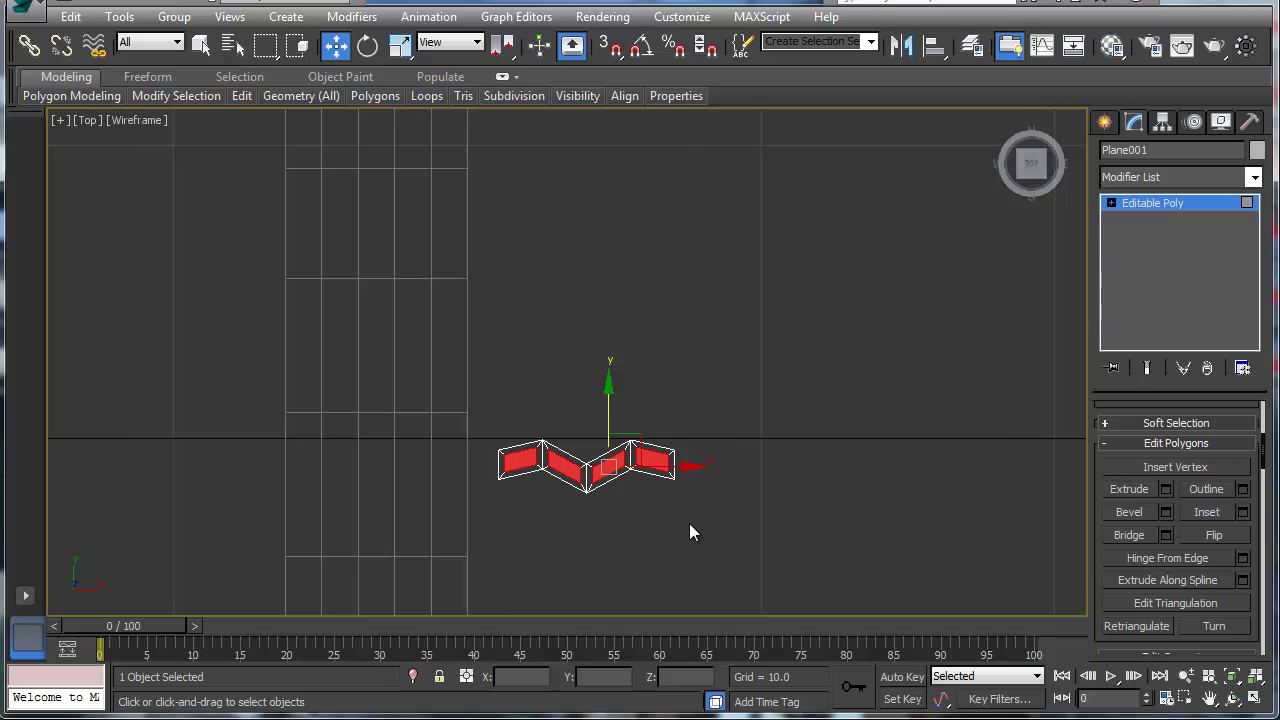
Raise the whole tread piece by about 12.6 in the Front view, level with the cylinder's upper edge
key(alt+w)
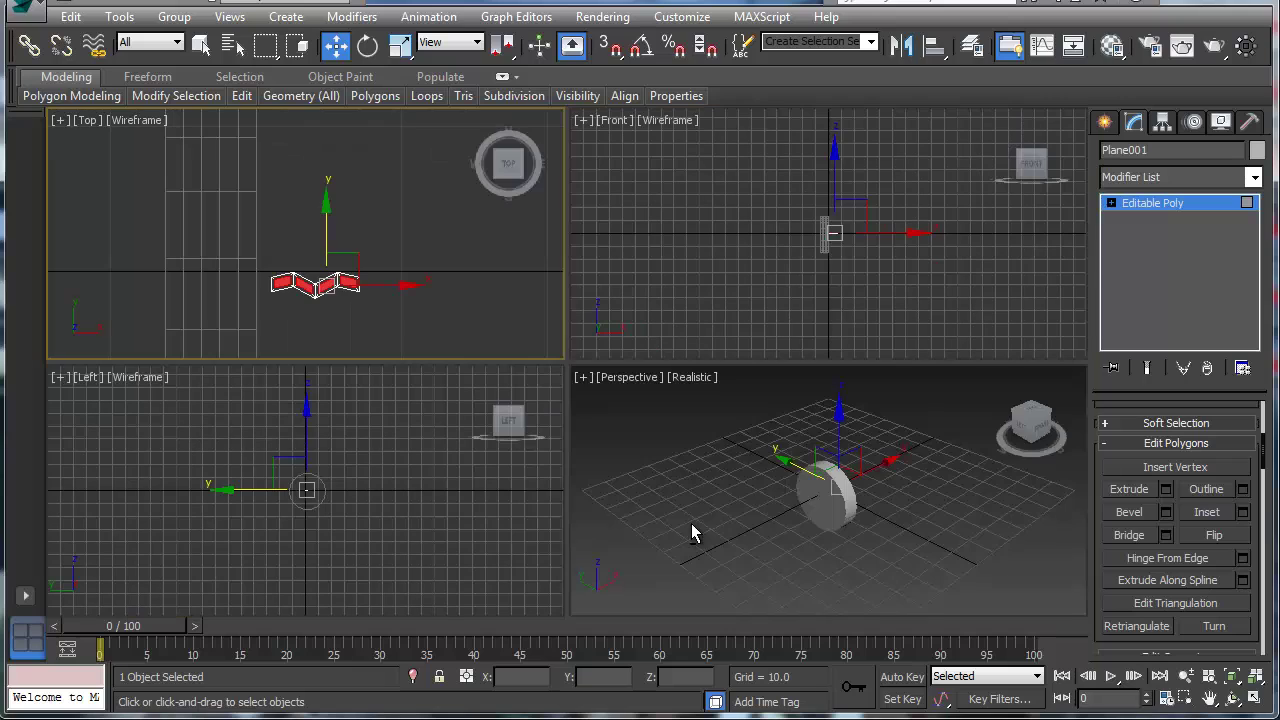
click(808, 480)
key(shift+ctrl+z)
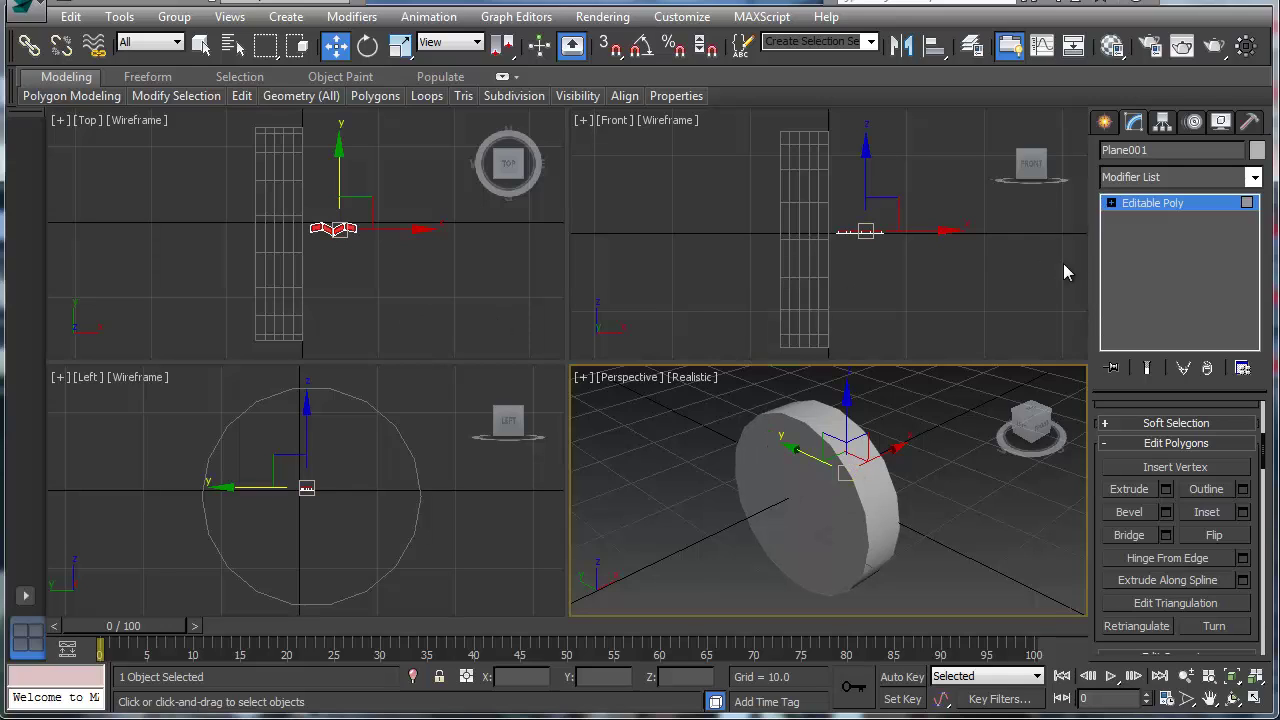
click(1165, 202)
drag(858, 176, 851, 75)
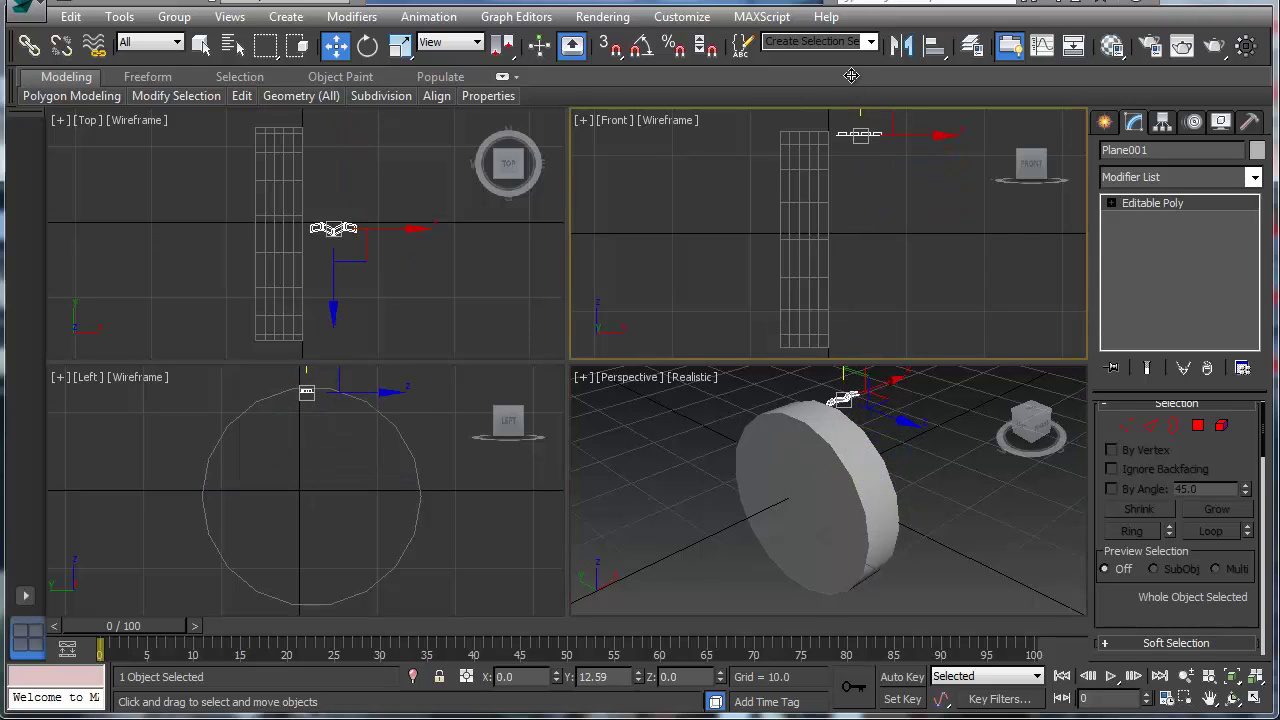
middle_drag(835, 398, 822, 452)
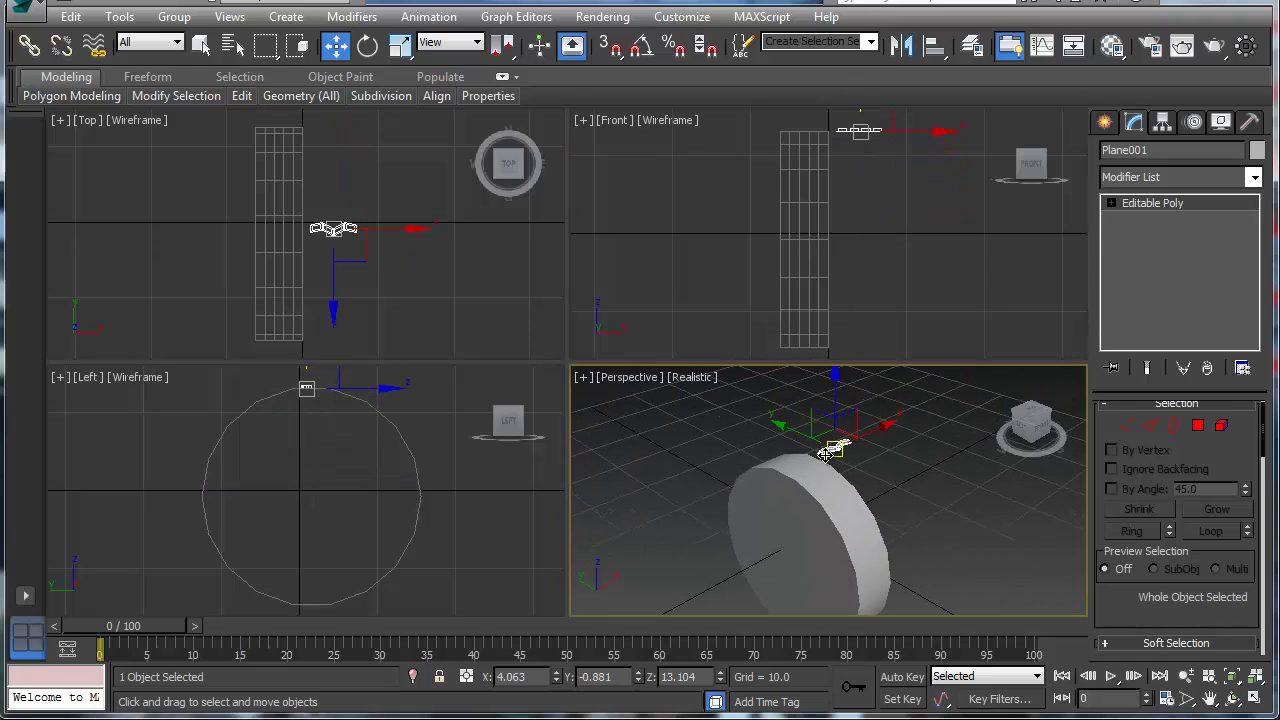
scroll(822, 452, down, 5)
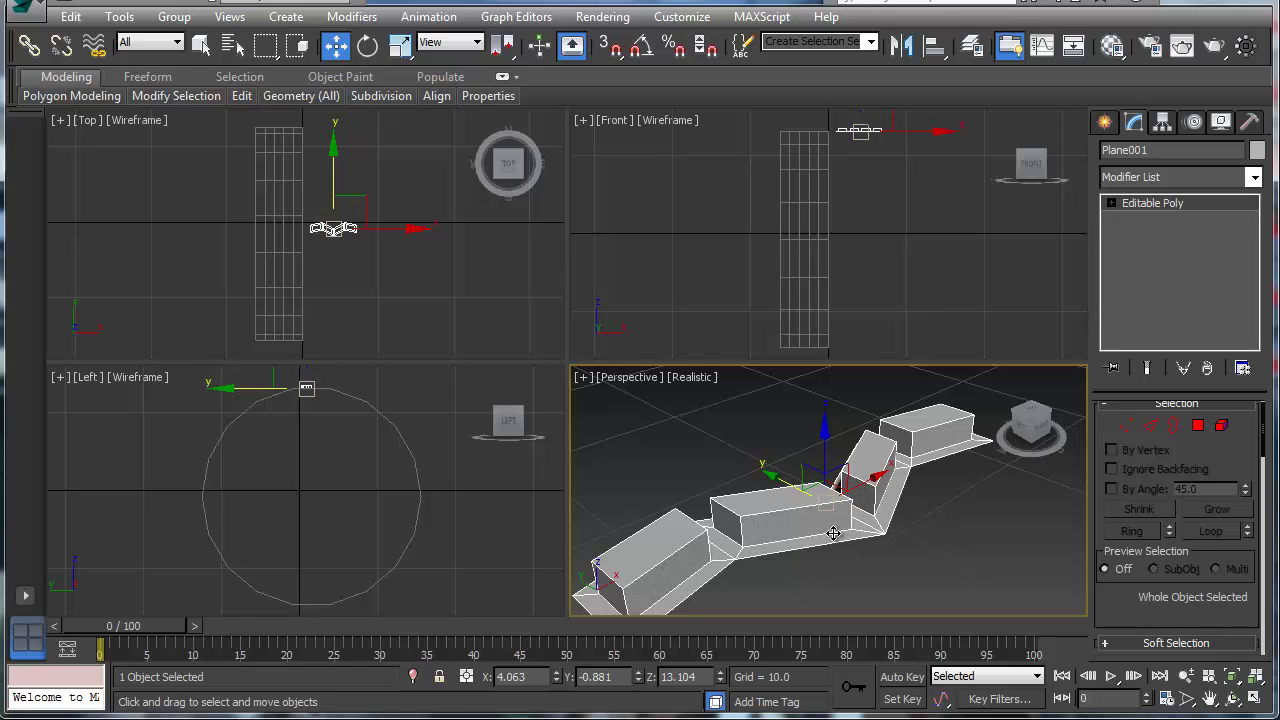
alt+middle_drag(817, 551, 724, 508)
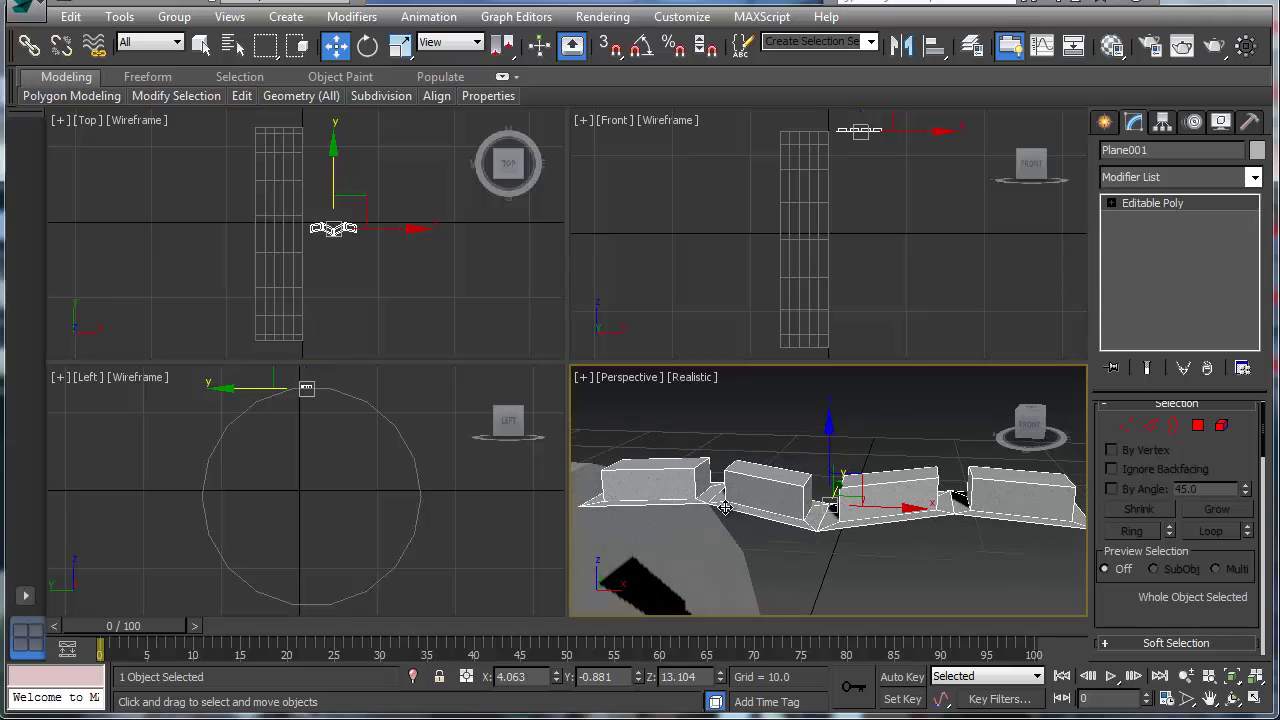
scroll(768, 449, down, 4)
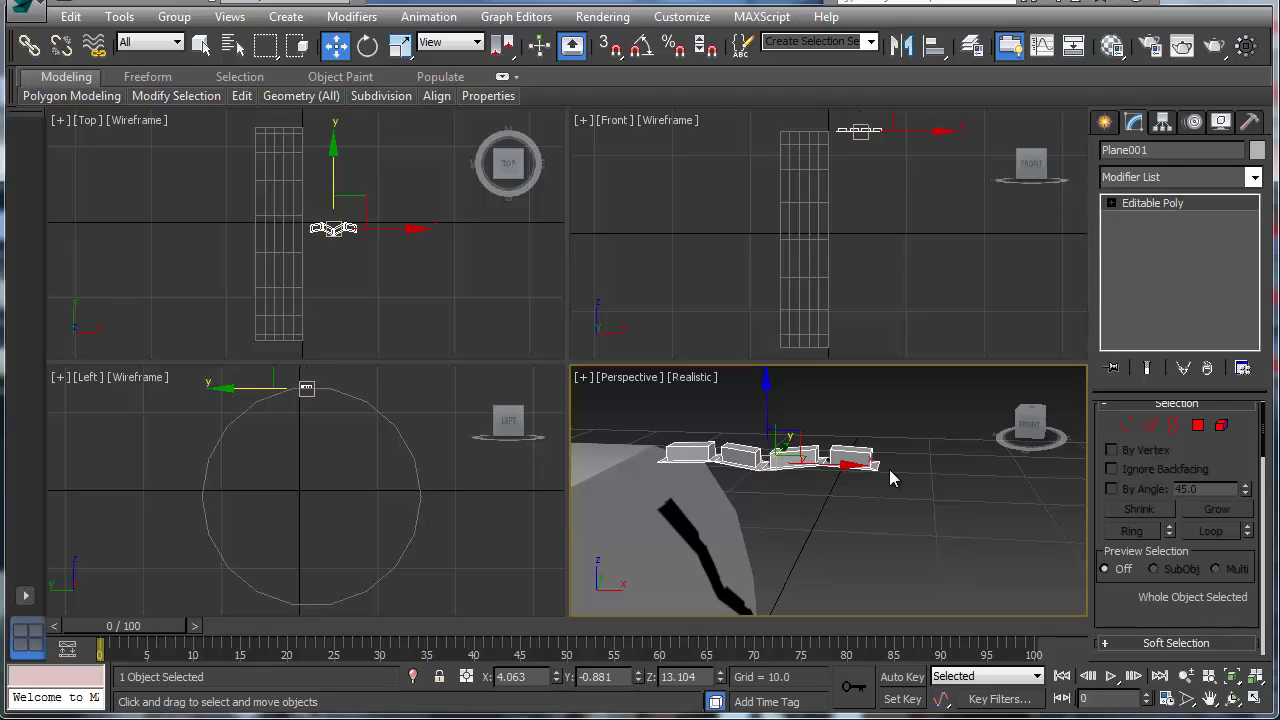
click(1151, 426)
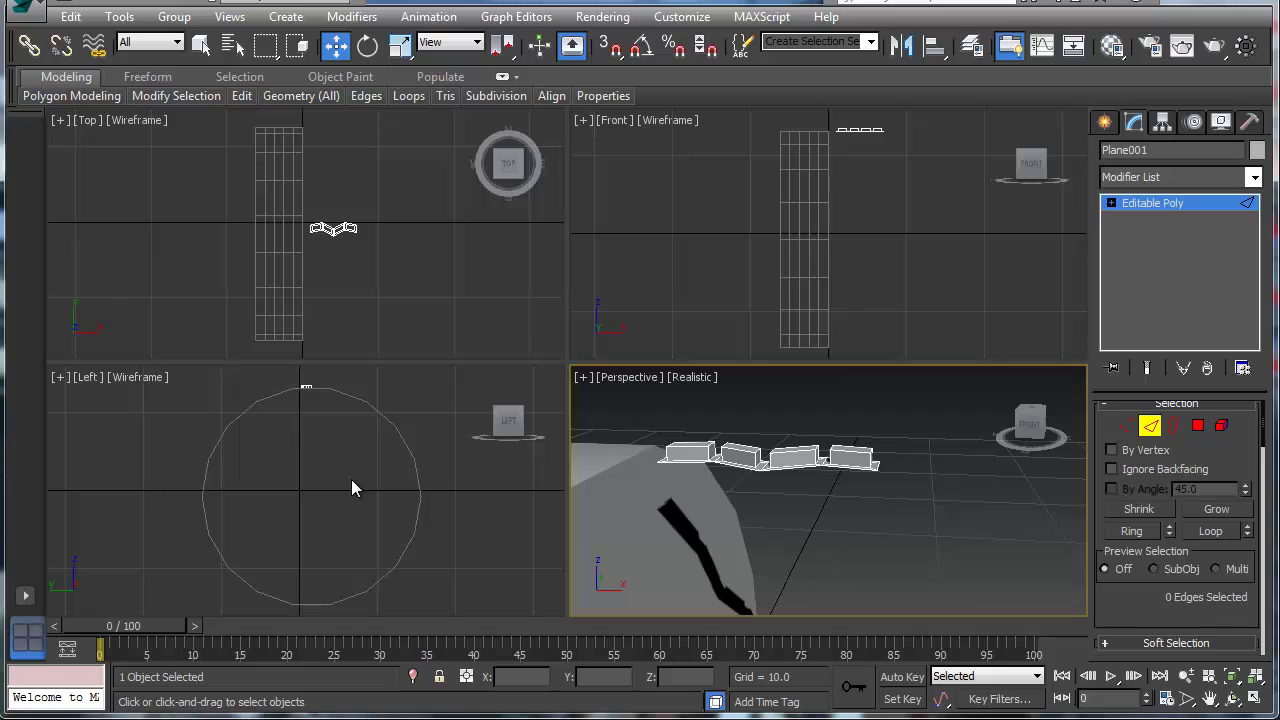
click(351, 479)
click(1151, 427)
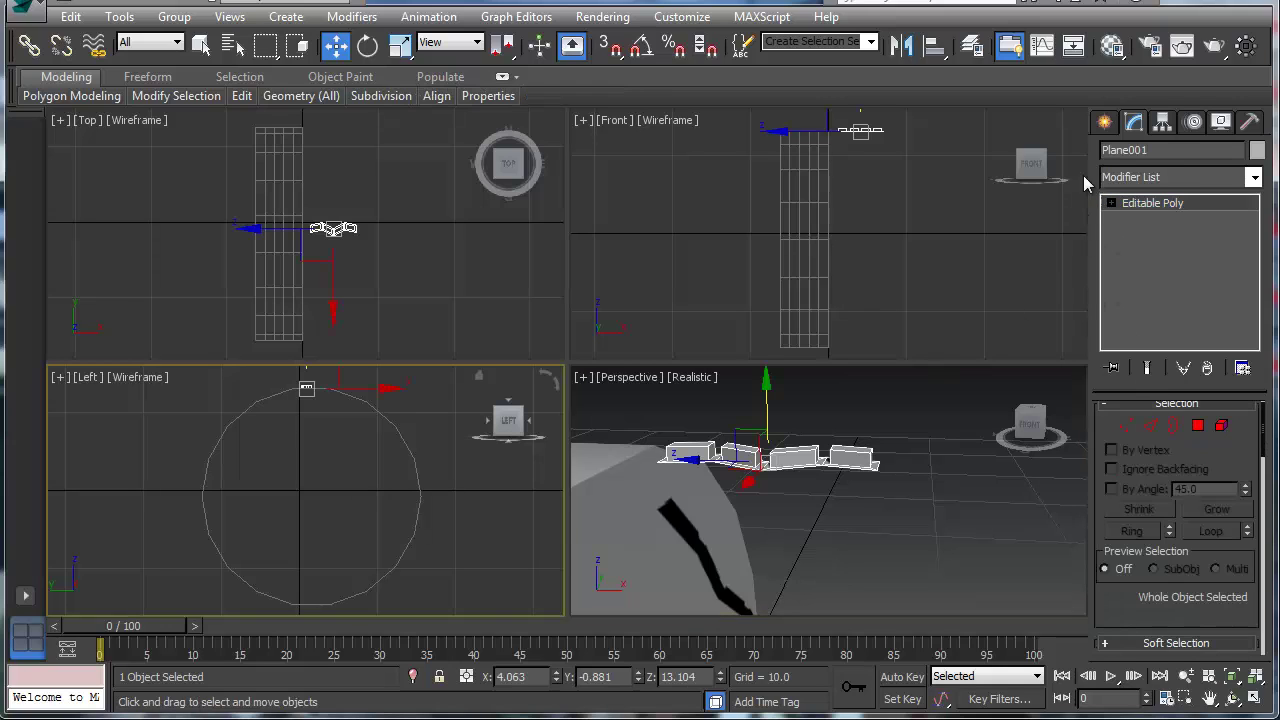
Create a smaller cylinder with a radius of about 8.6 inside the reference cylinder in the Left view and shift it sideways toward the centre
click(1104, 121)
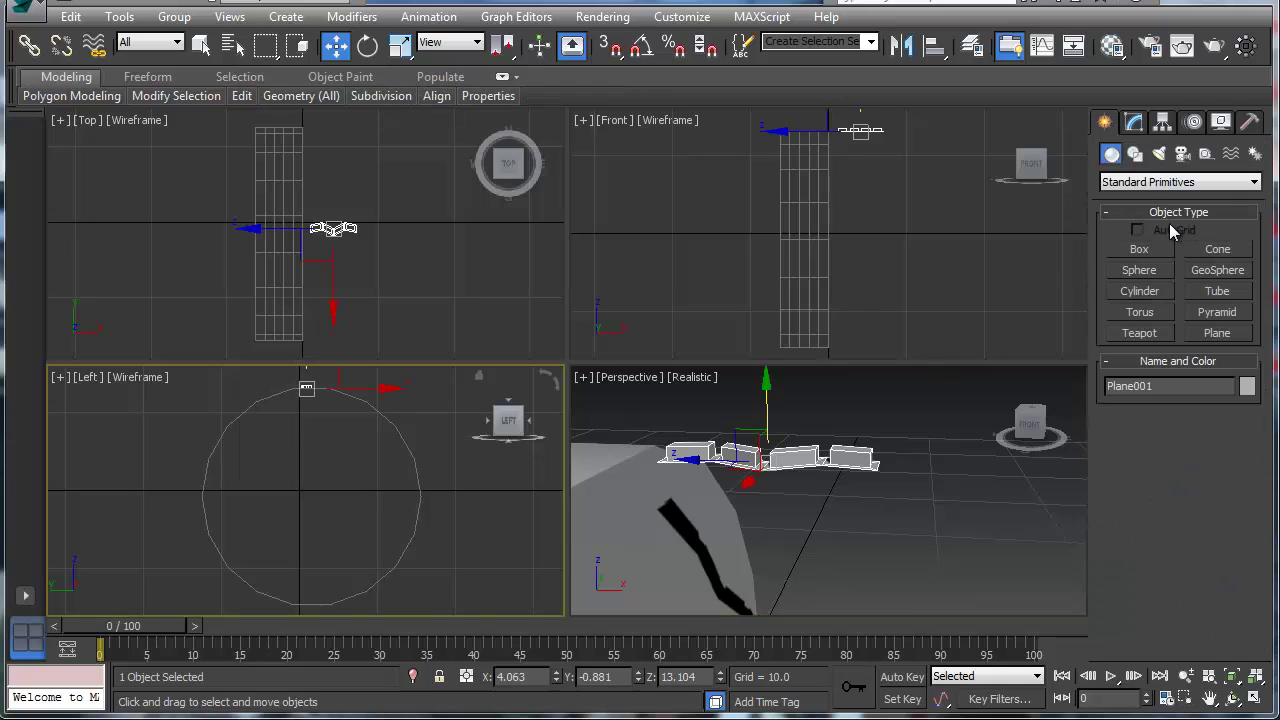
click(1140, 291)
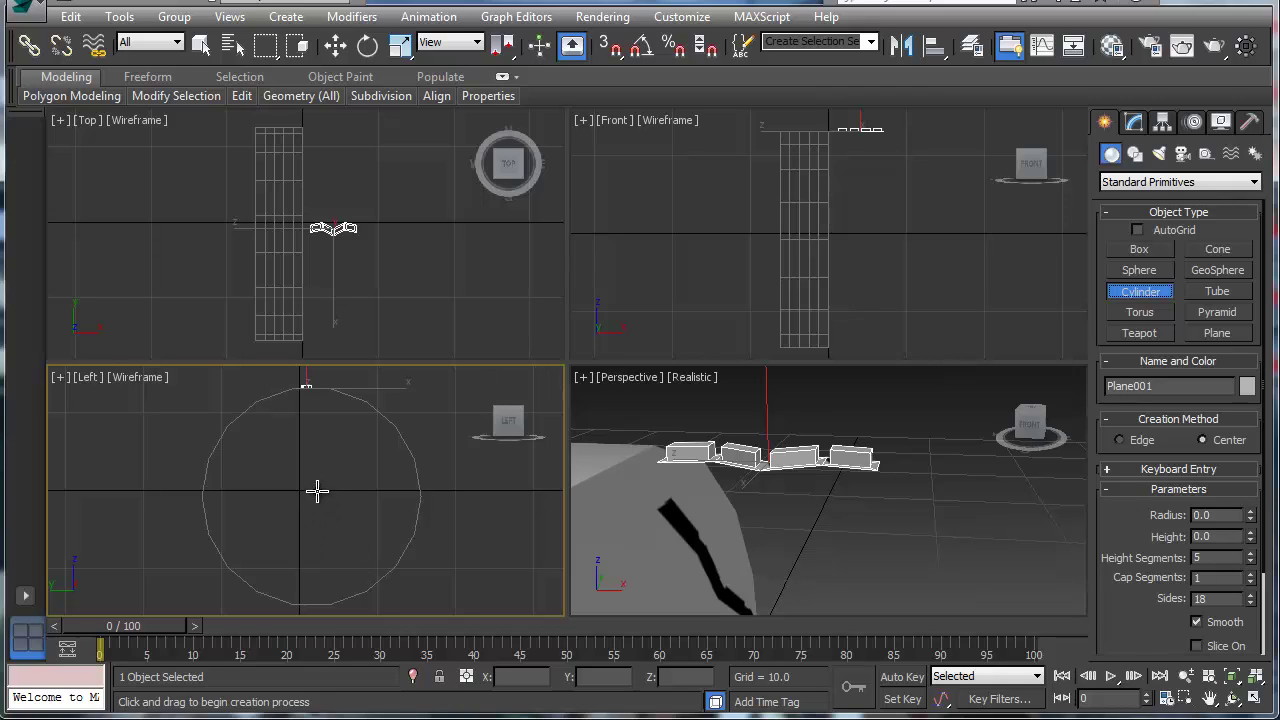
drag(318, 494, 331, 561)
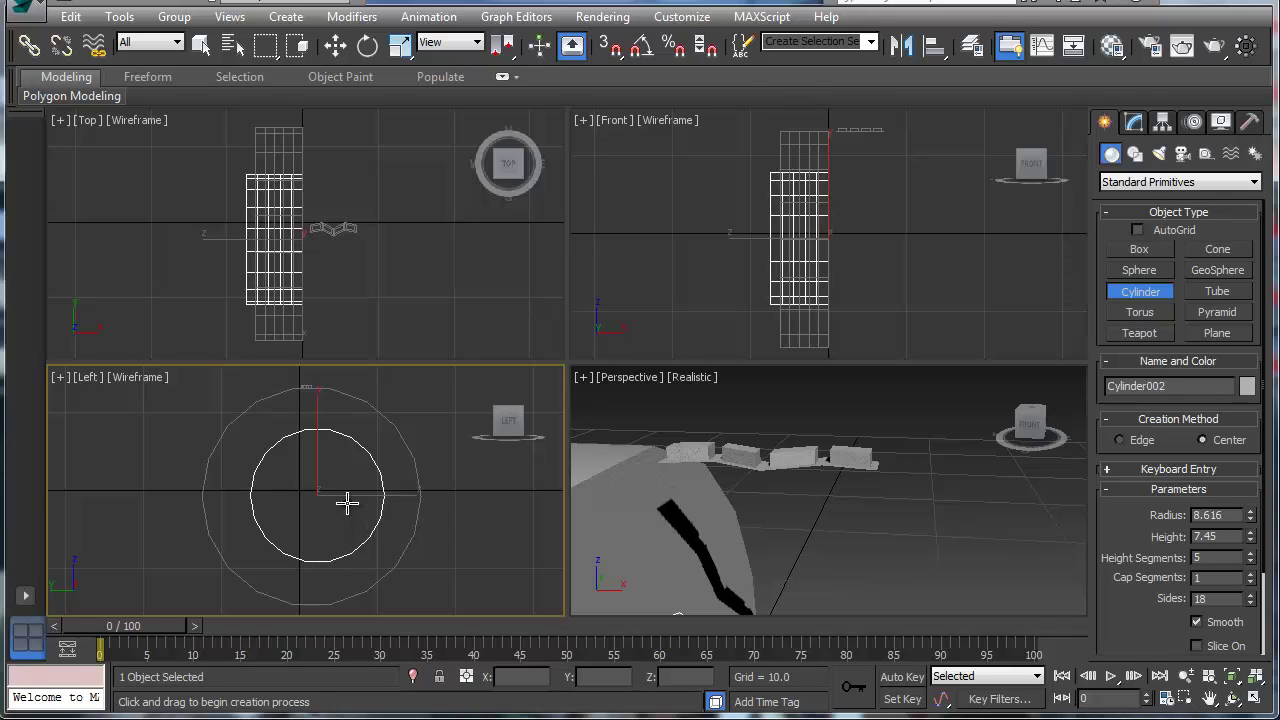
click(345, 499)
key(w)
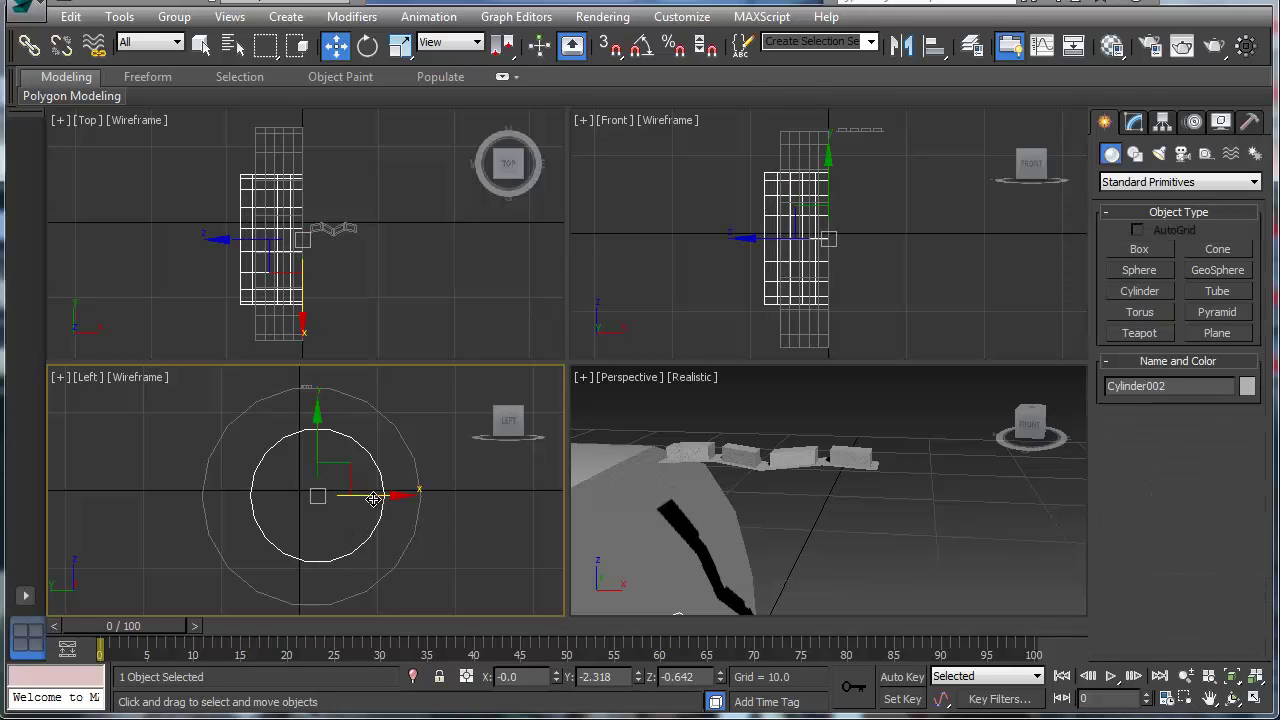
drag(373, 498, 371, 498)
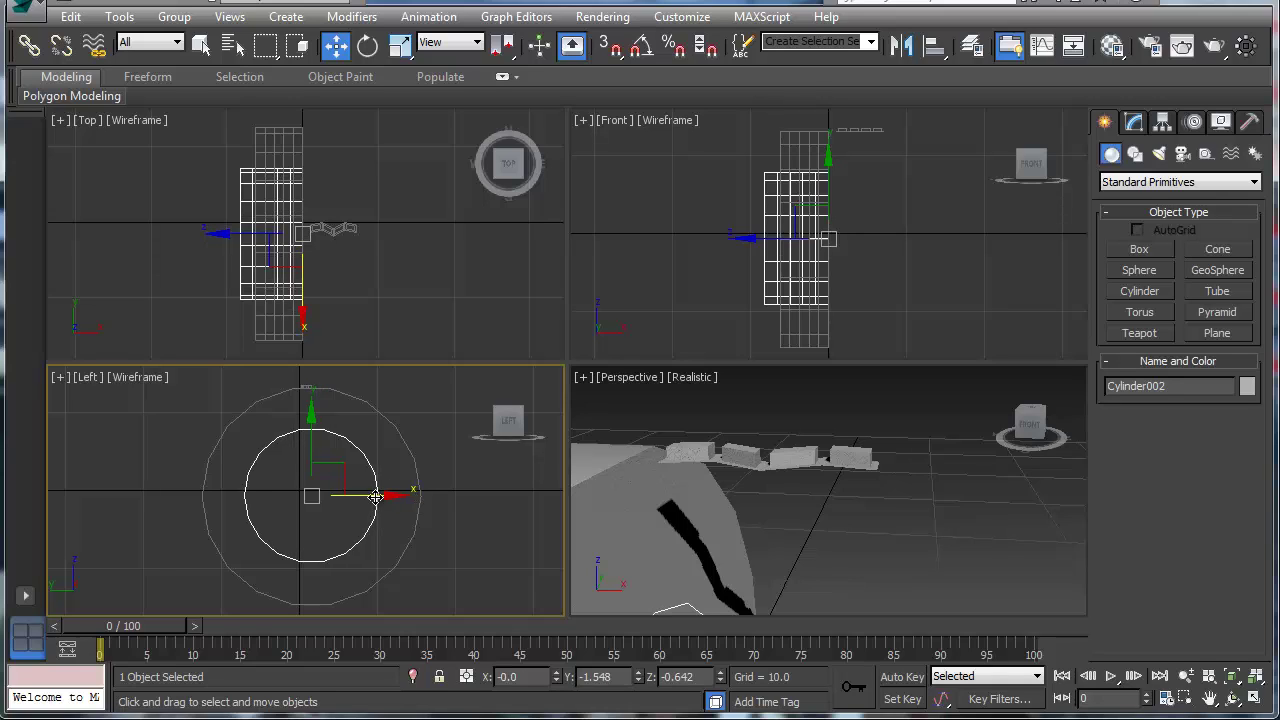
Align the smaller cylinder to the reference cylinder on Y Position, matching Center to Center
drag(433, 455, 366, 500)
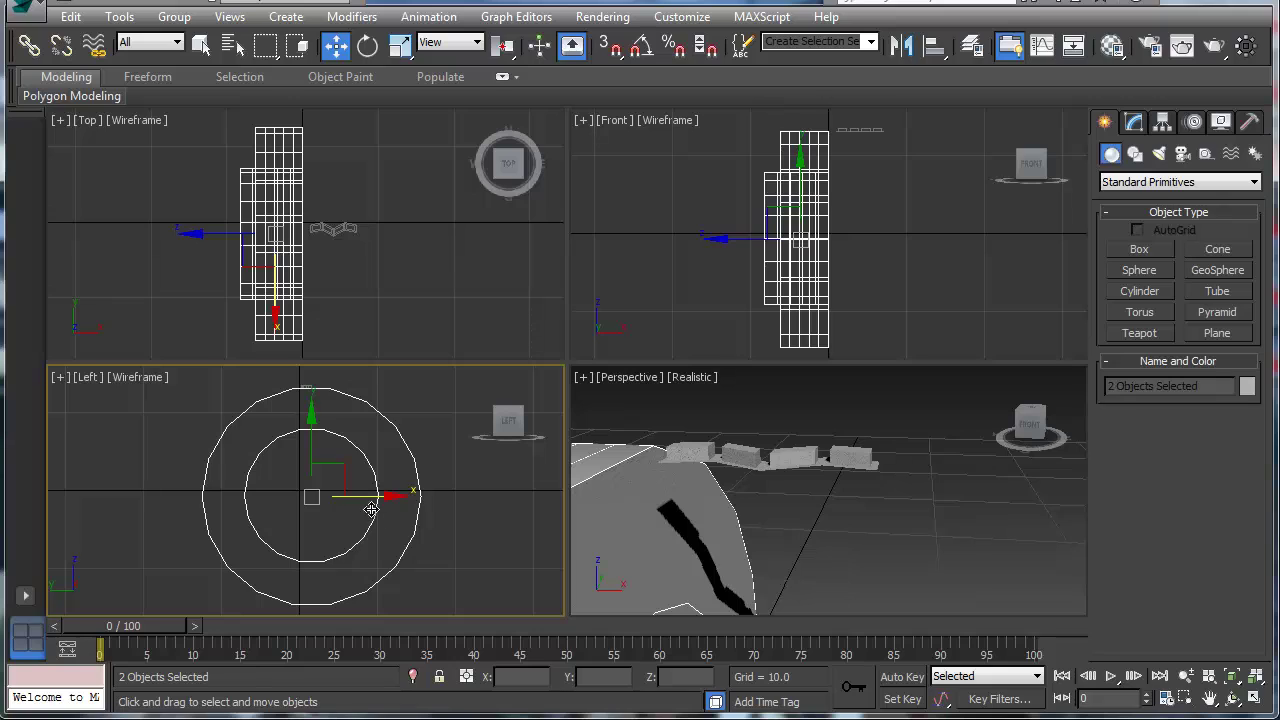
click(417, 513)
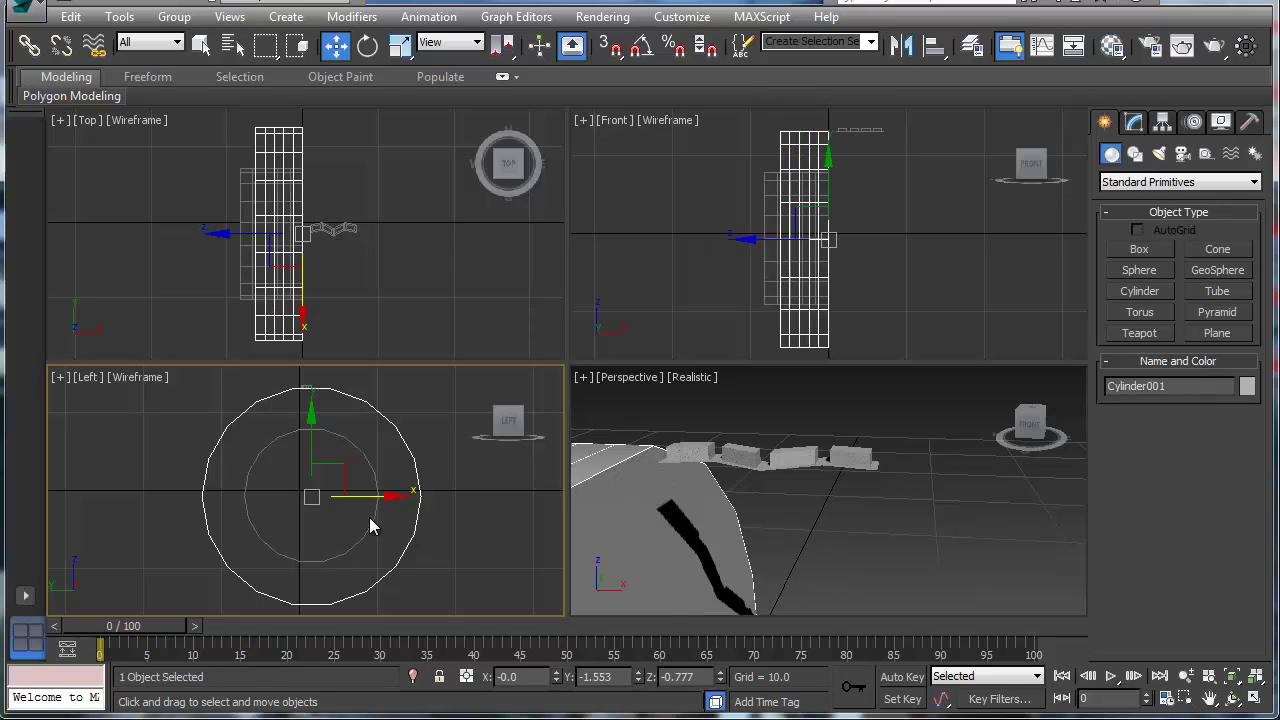
click(371, 521)
click(933, 45)
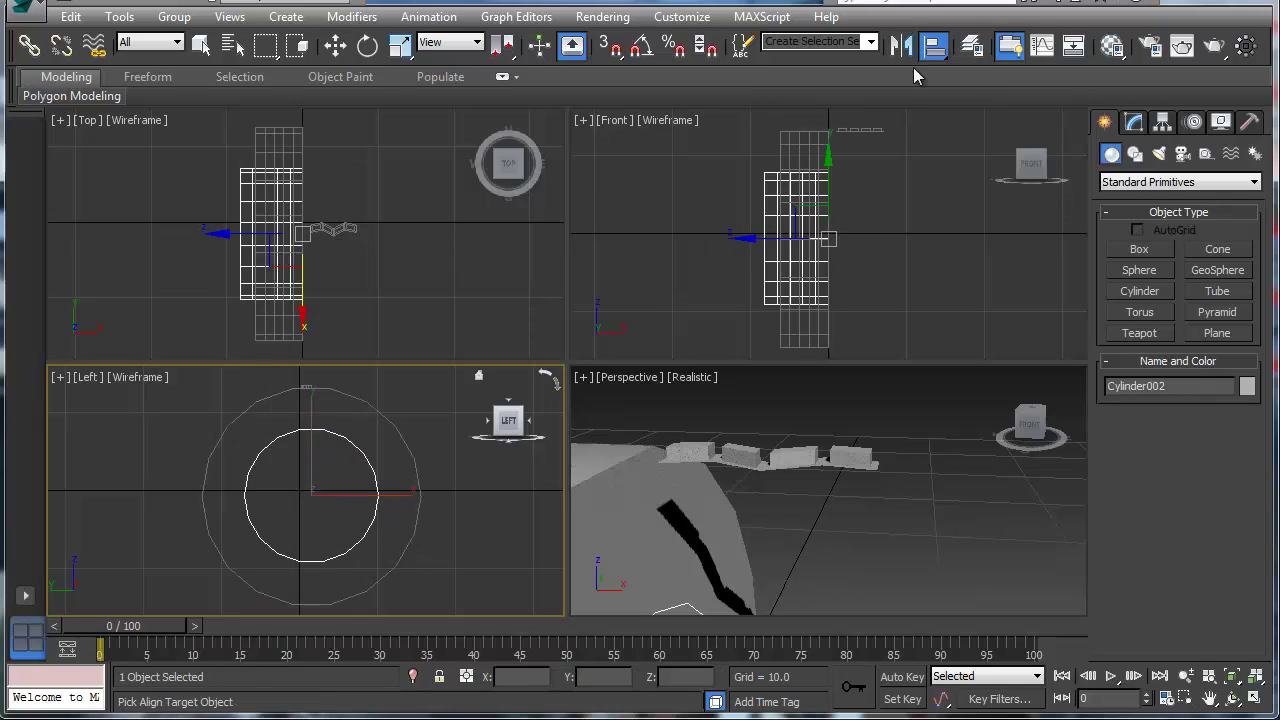
click(415, 527)
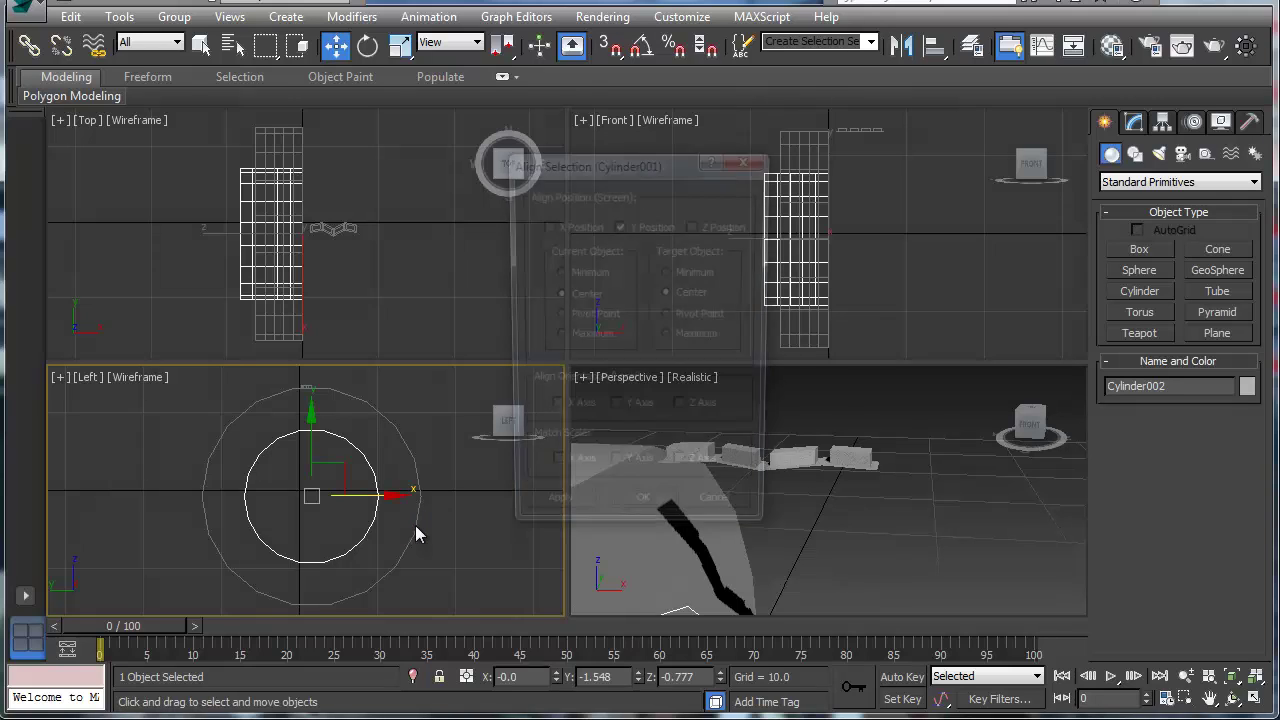
click(640, 515)
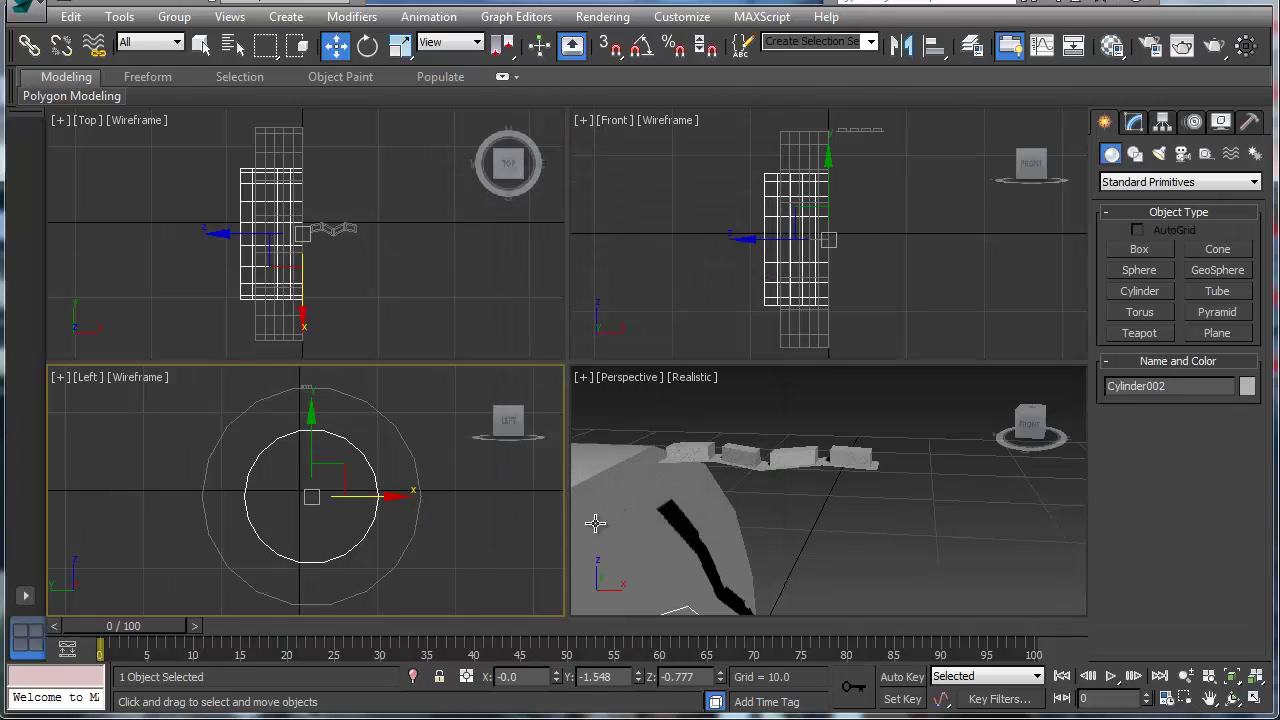
Move the smaller cylinder along X to about 0.77 in the Front view, centring its width on the reference cylinder, and deselect it
click(751, 241)
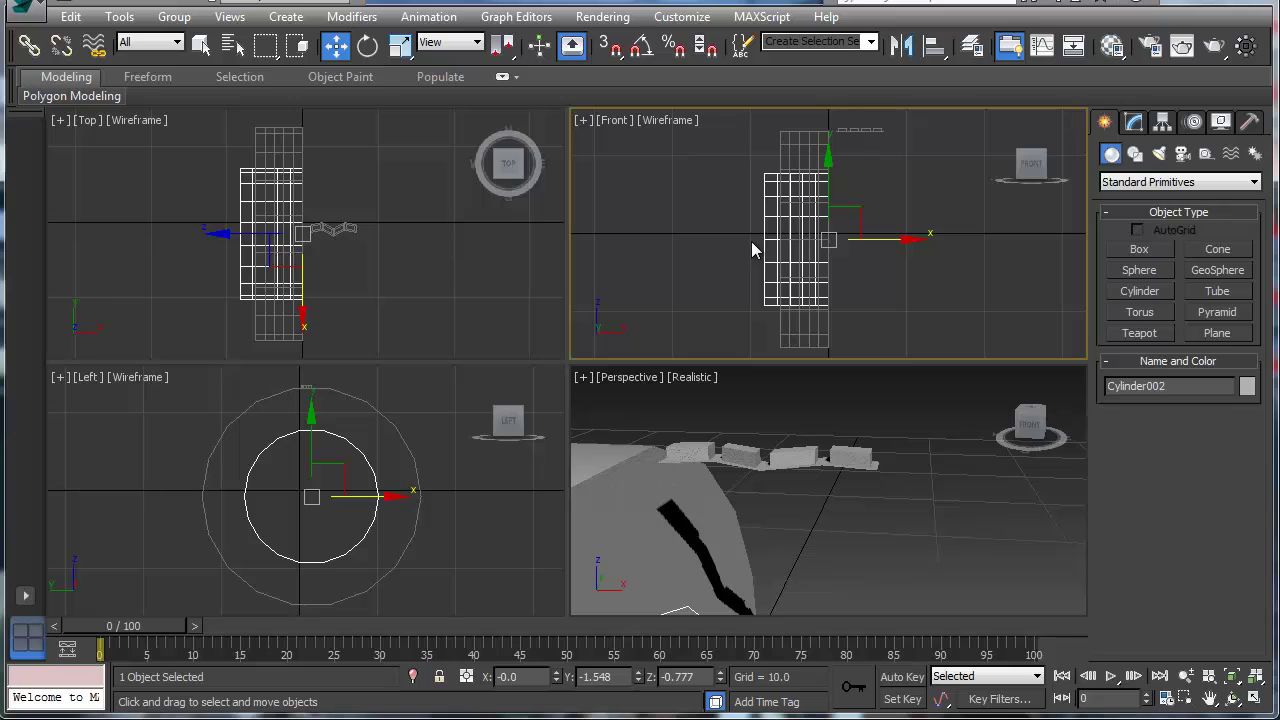
drag(889, 240, 895, 240)
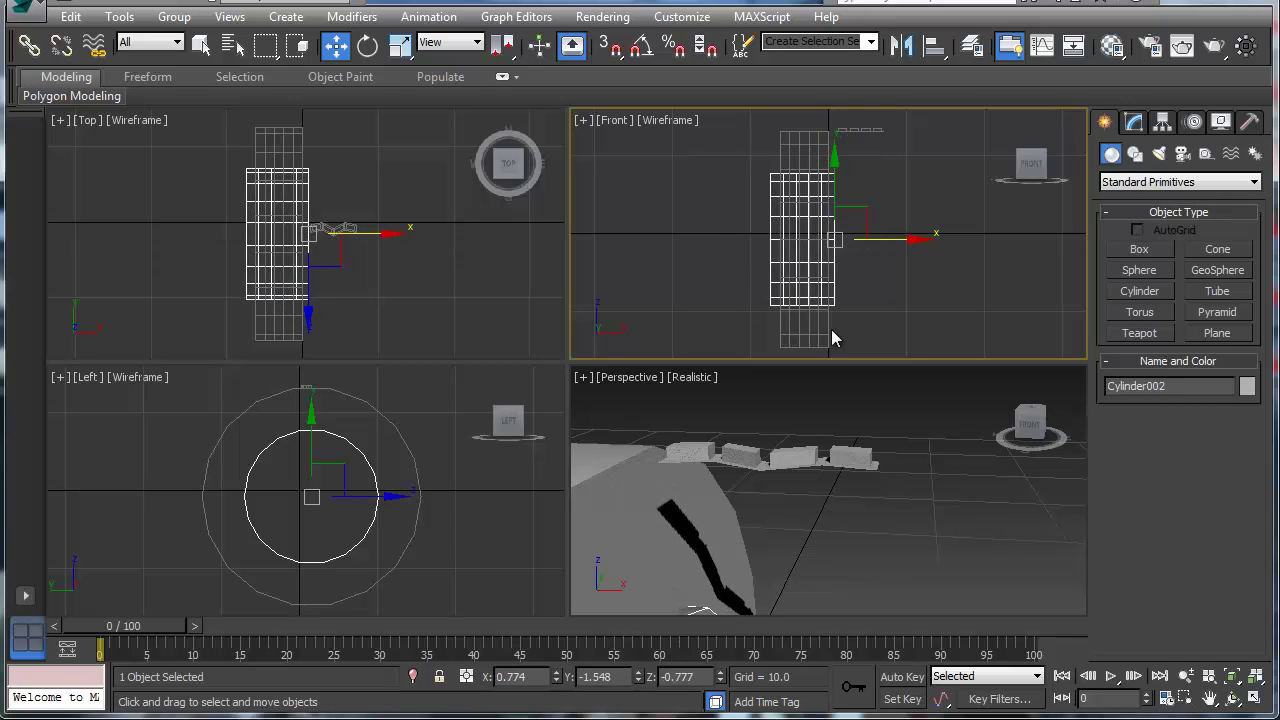
click(480, 526)
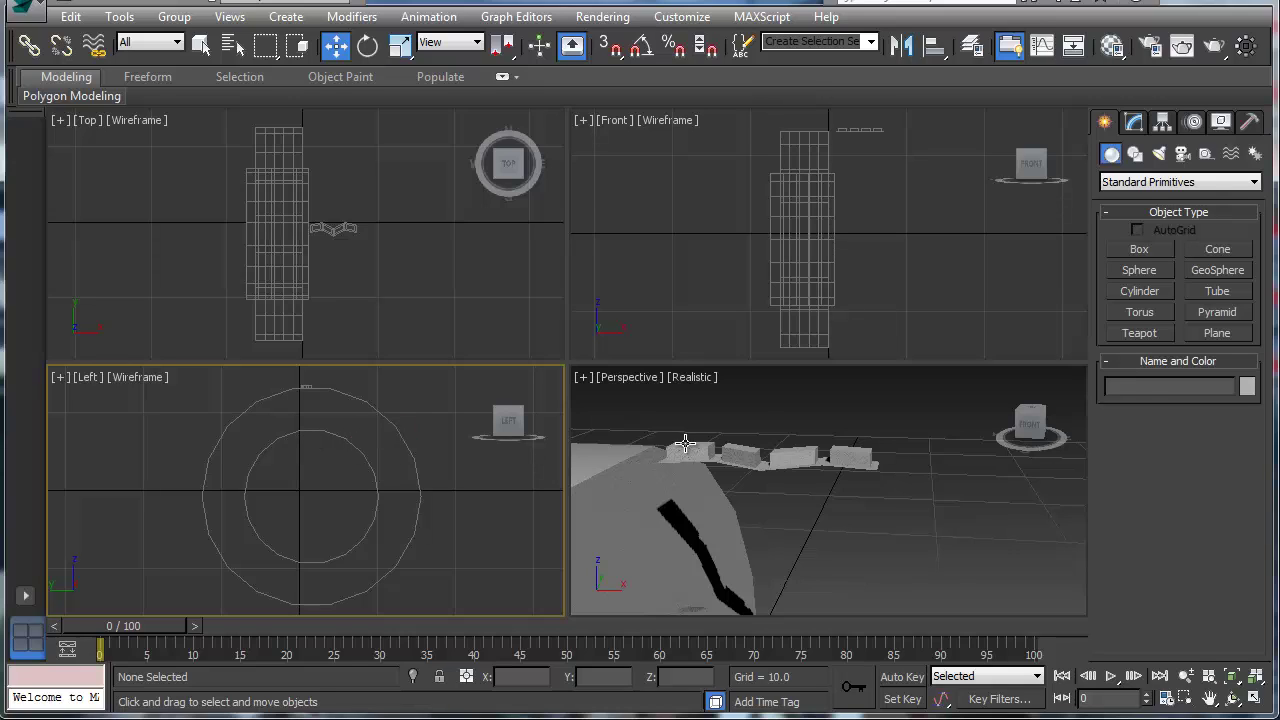
Extend the tread piece's outer end edge down in two angled segments to the level of the smaller cylinder's upper edge
click(724, 462)
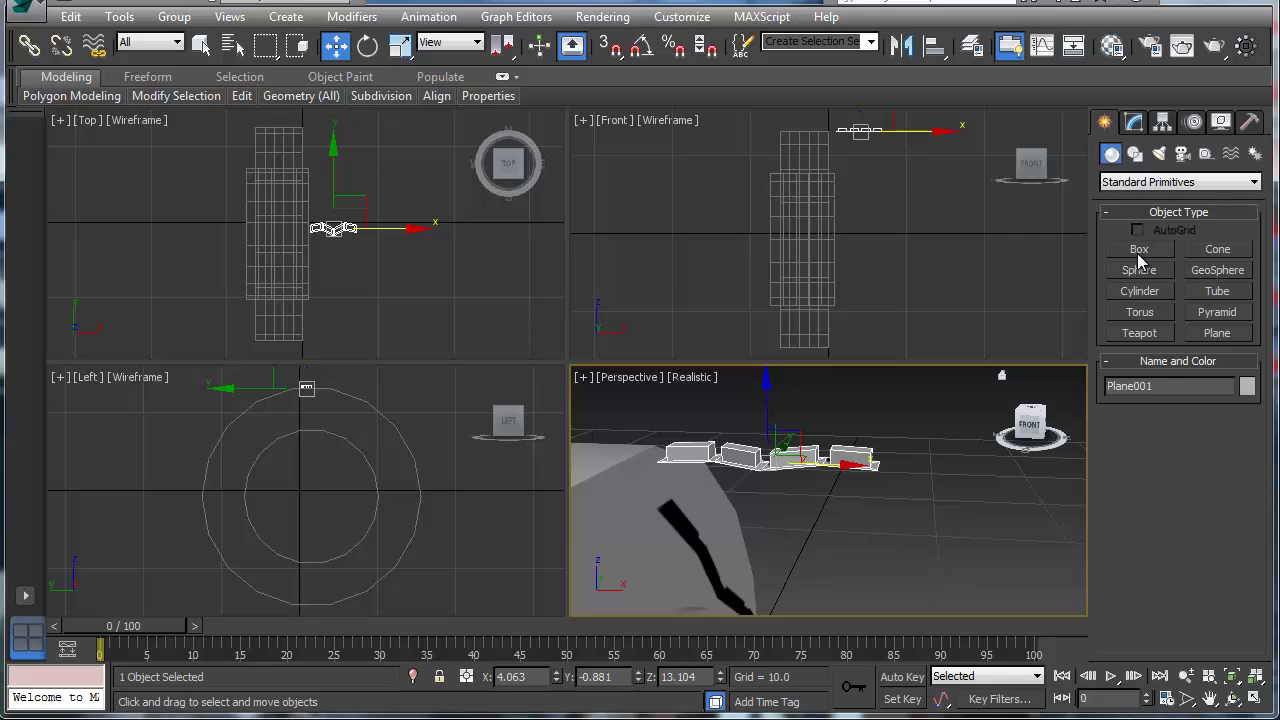
click(1134, 124)
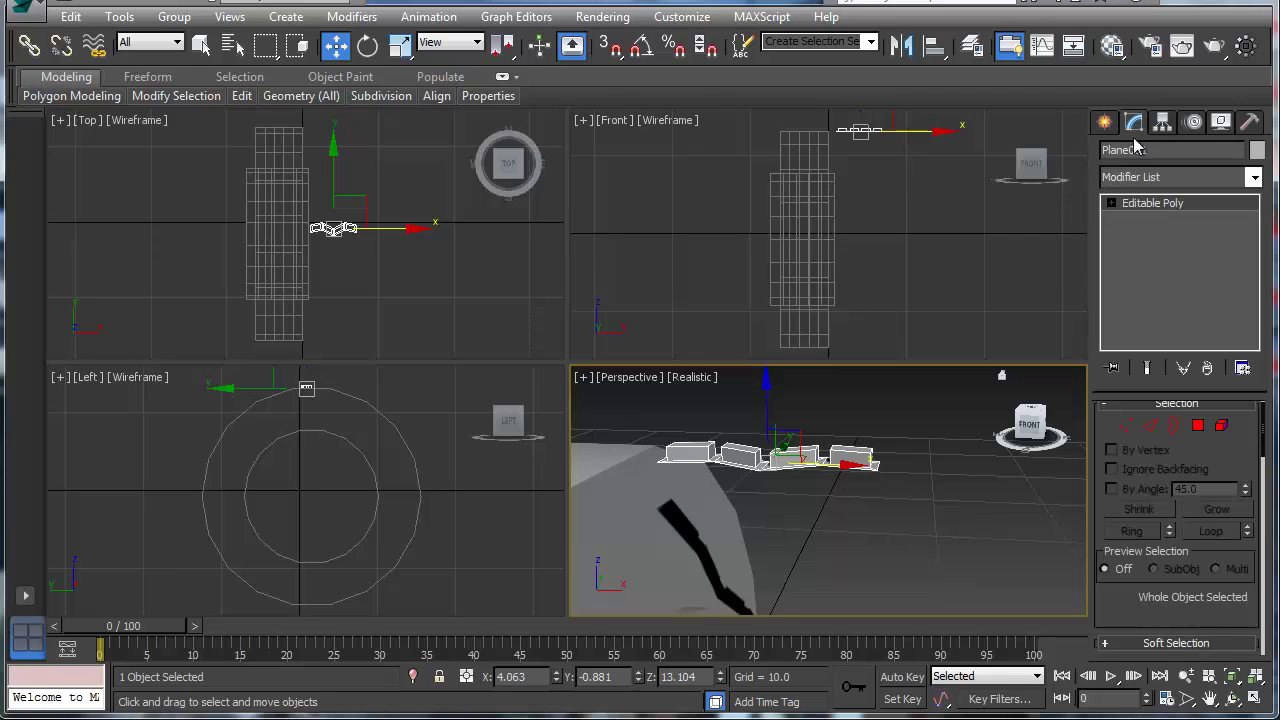
click(1150, 425)
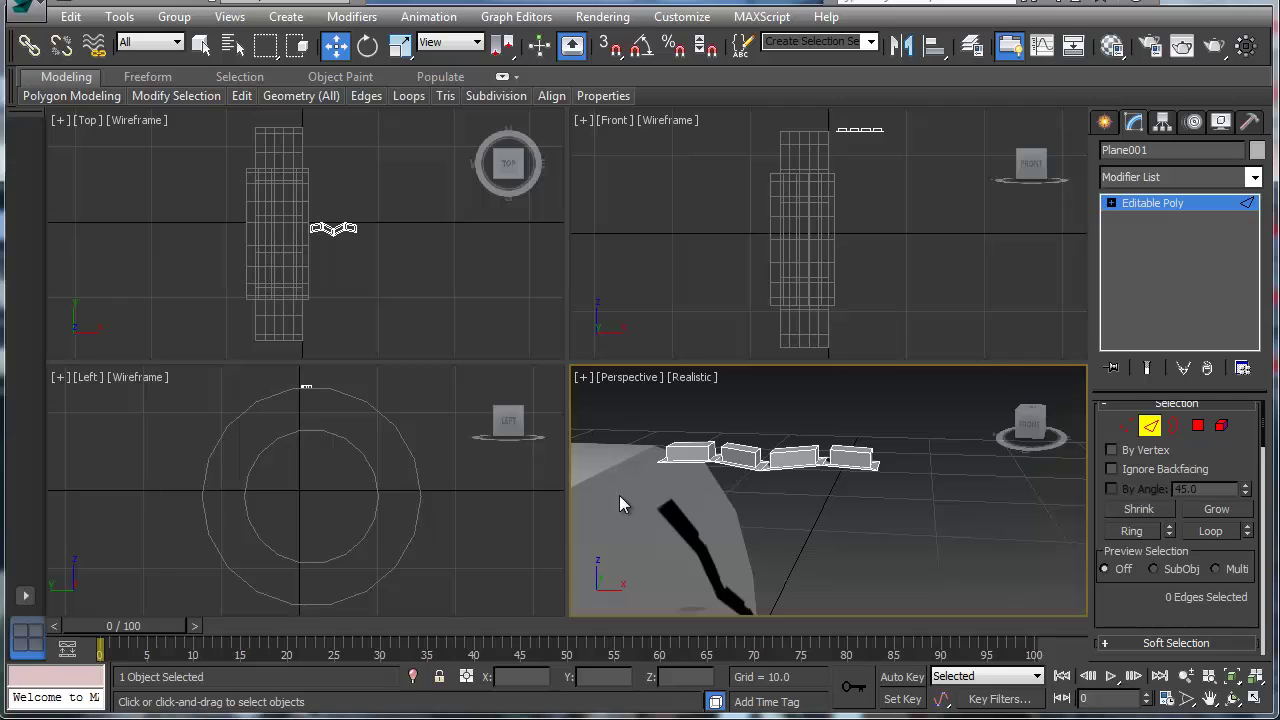
click(881, 466)
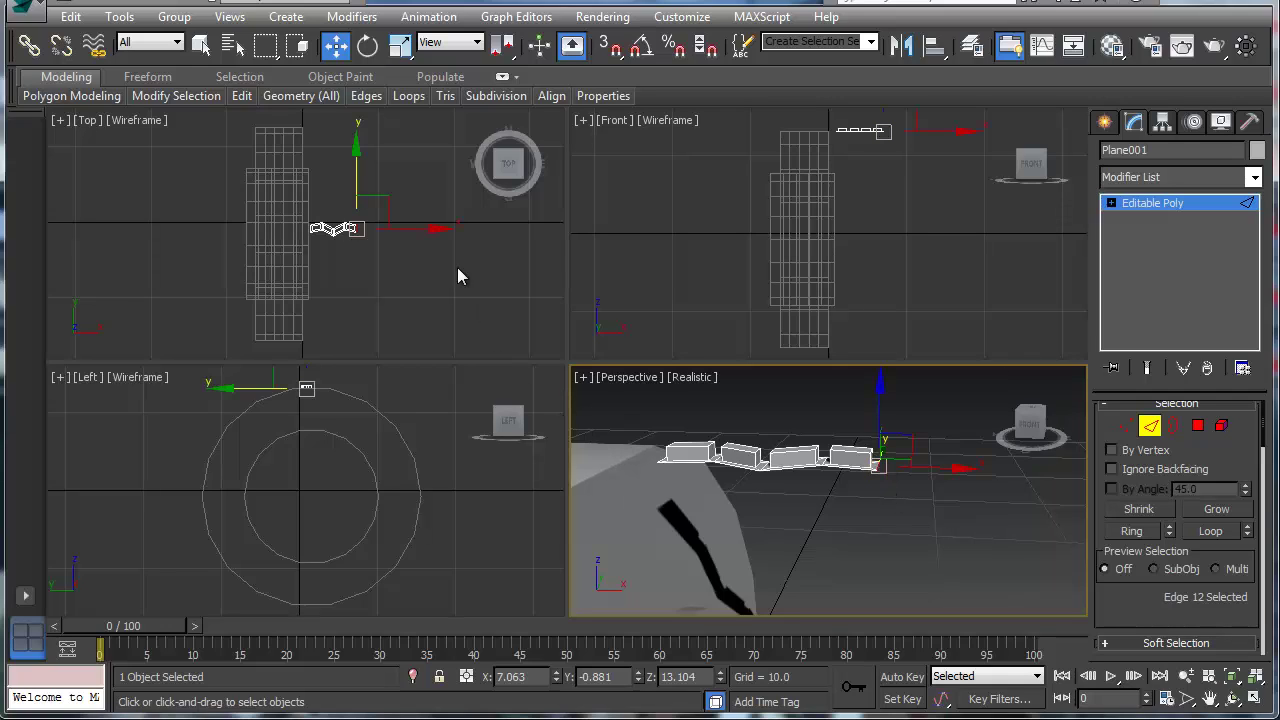
middle_drag(801, 241, 815, 210)
scroll(815, 211, up, 2)
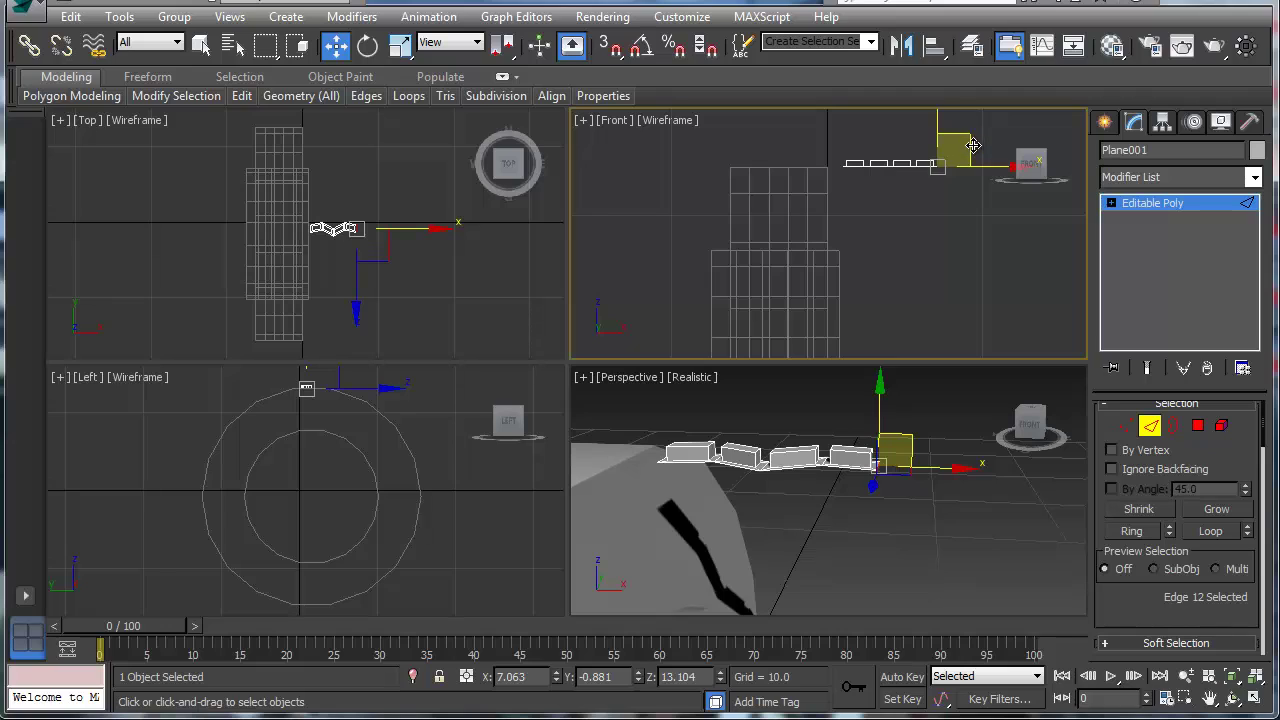
shift+drag(968, 149, 973, 230)
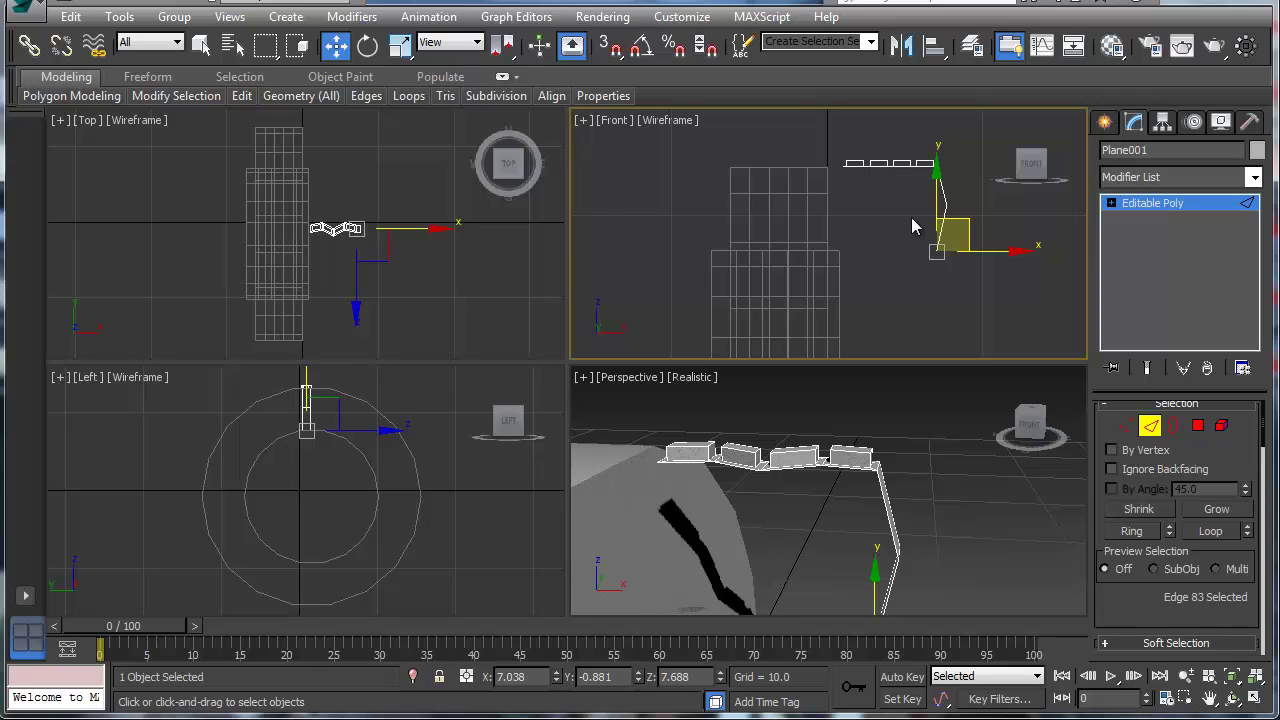
Extend the tread piece's opposite end edge down in two angled segments mirroring the first side, undoing any stray move
click(659, 457)
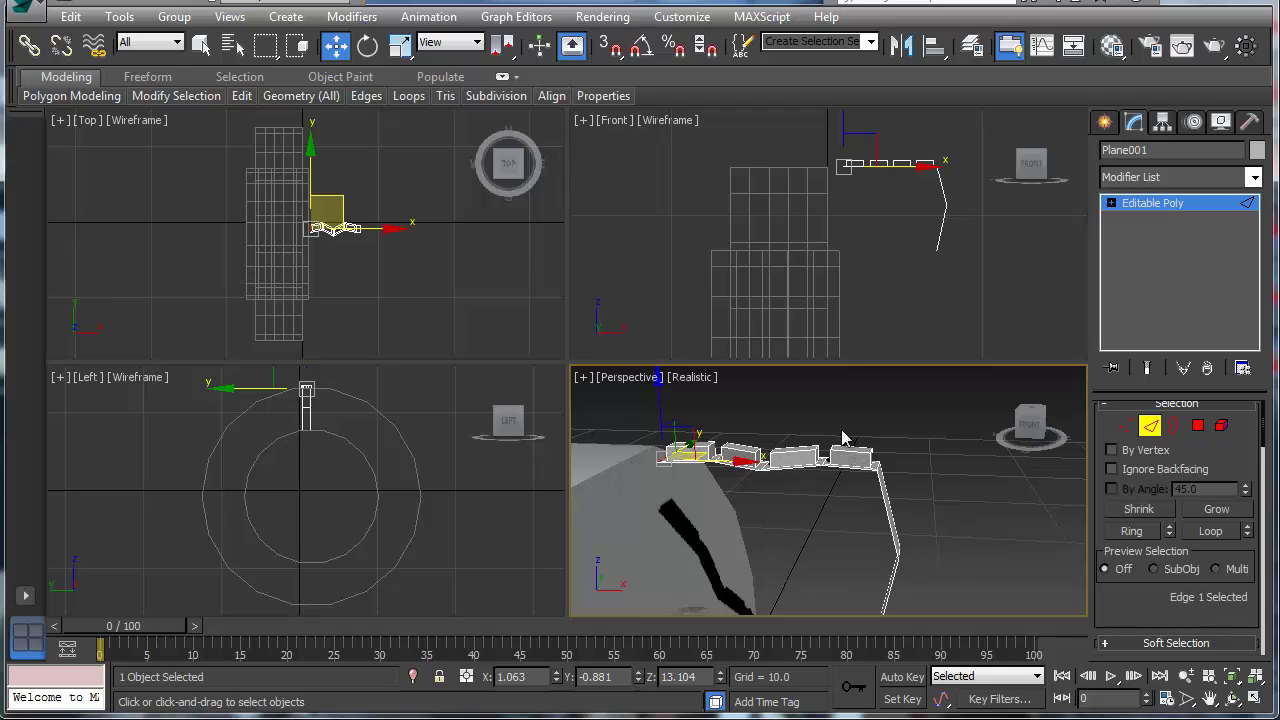
right_click(873, 133)
click(871, 155)
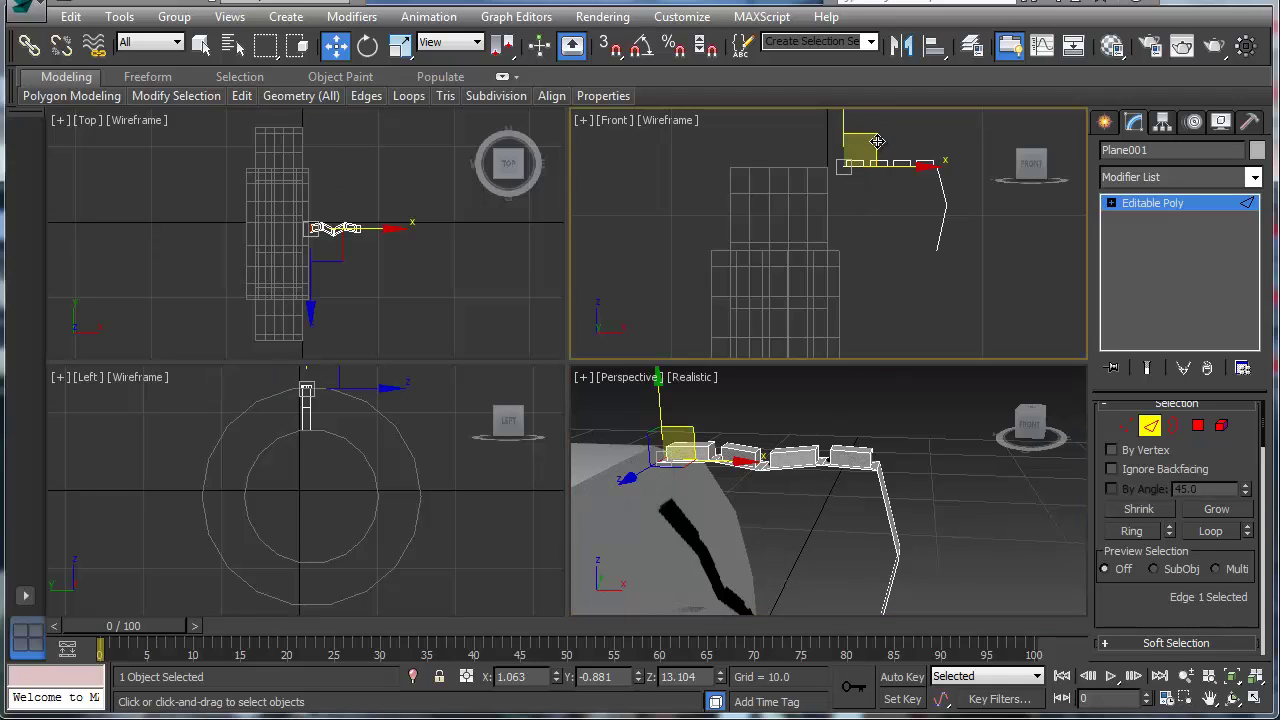
drag(871, 153, 867, 185)
key(ctrl+z)
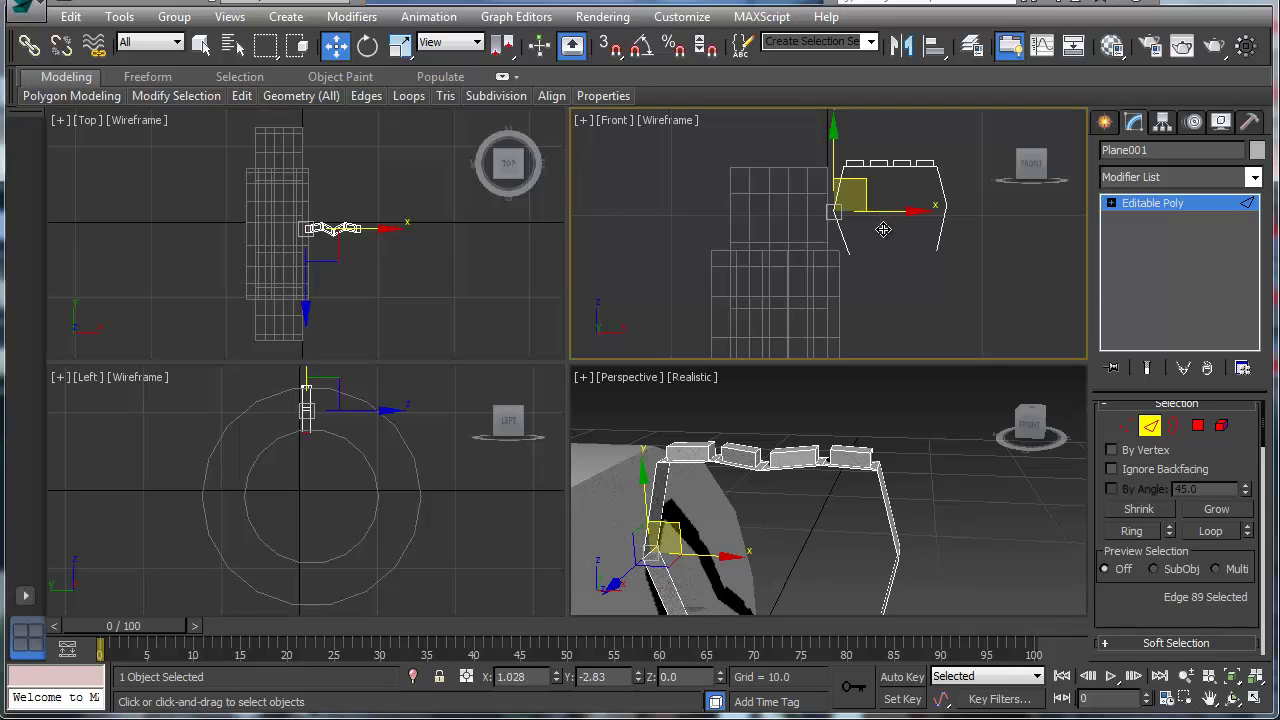
key(ctrl+z)
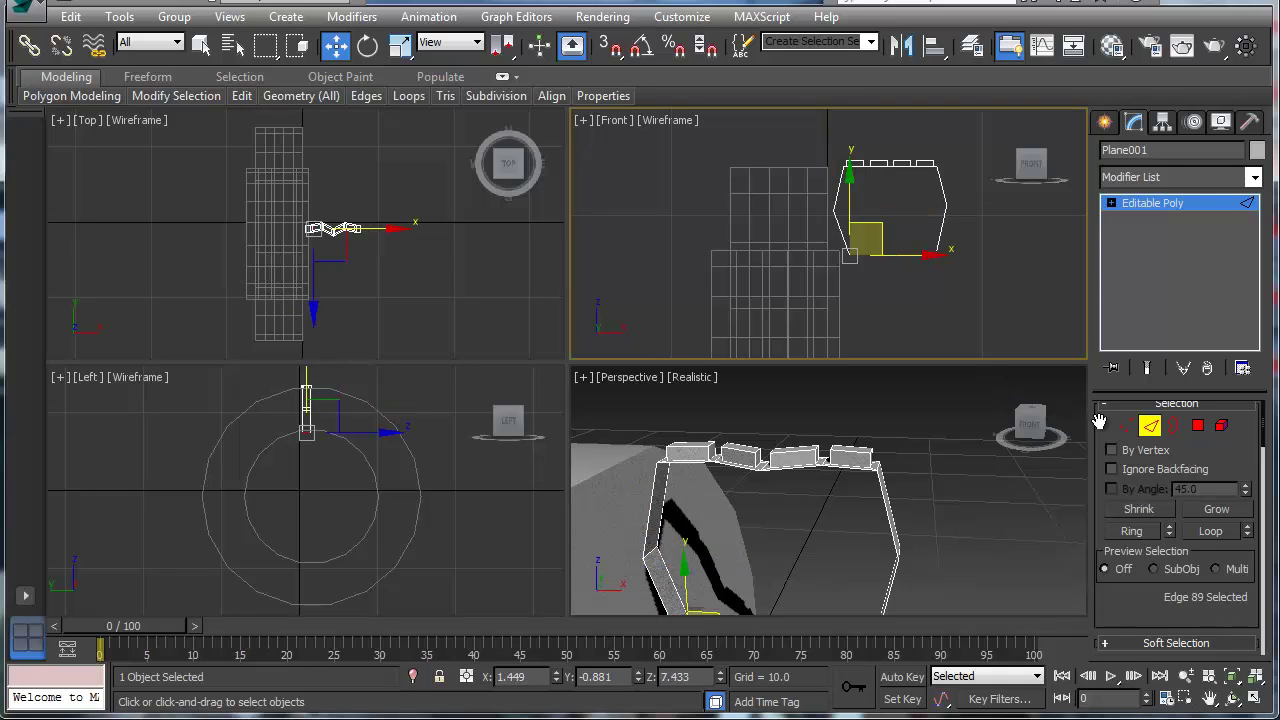
Level the four middle bend vertices of both side strips by scaling along Y, and move them along X to about 4.3
click(1131, 425)
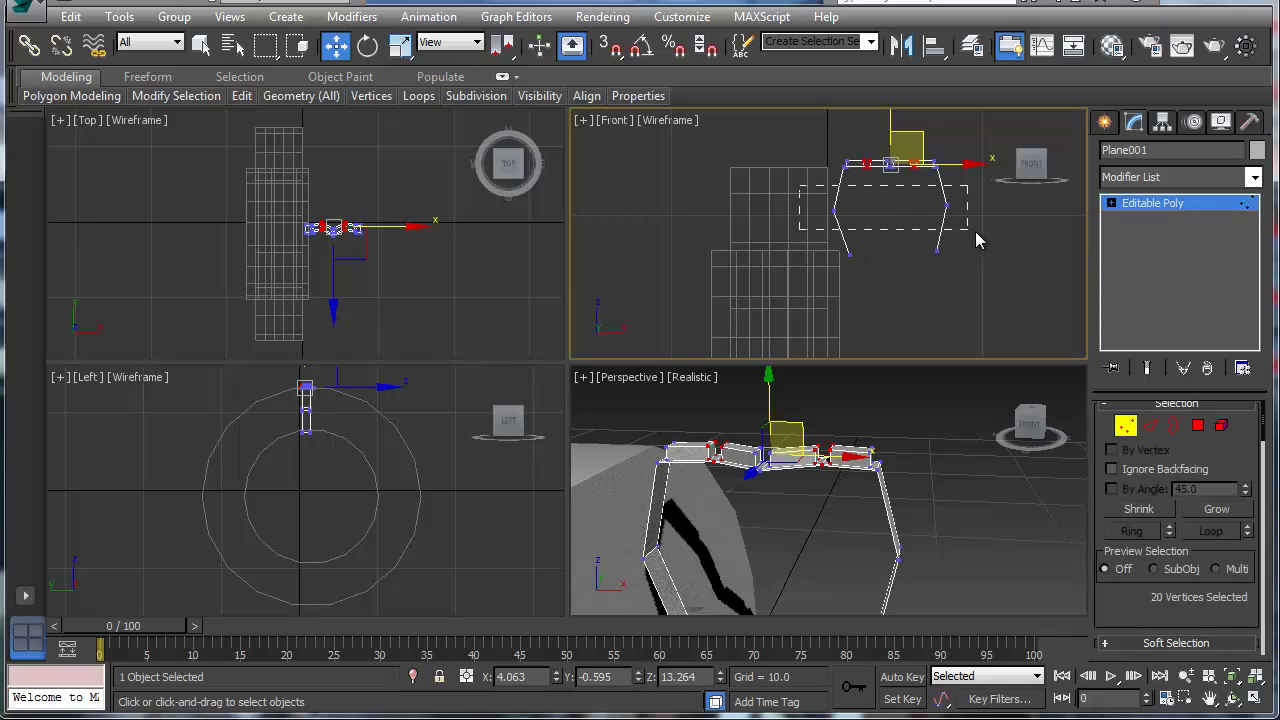
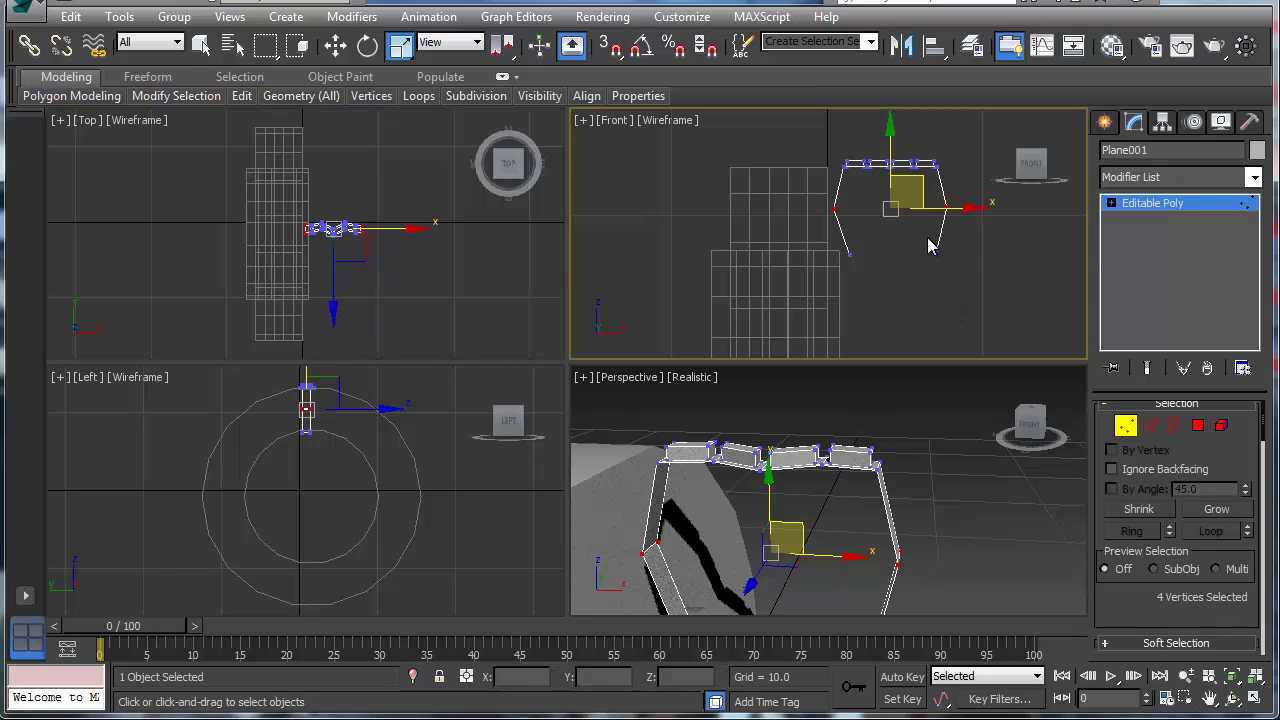
key(w)
drag(959, 207, 967, 207)
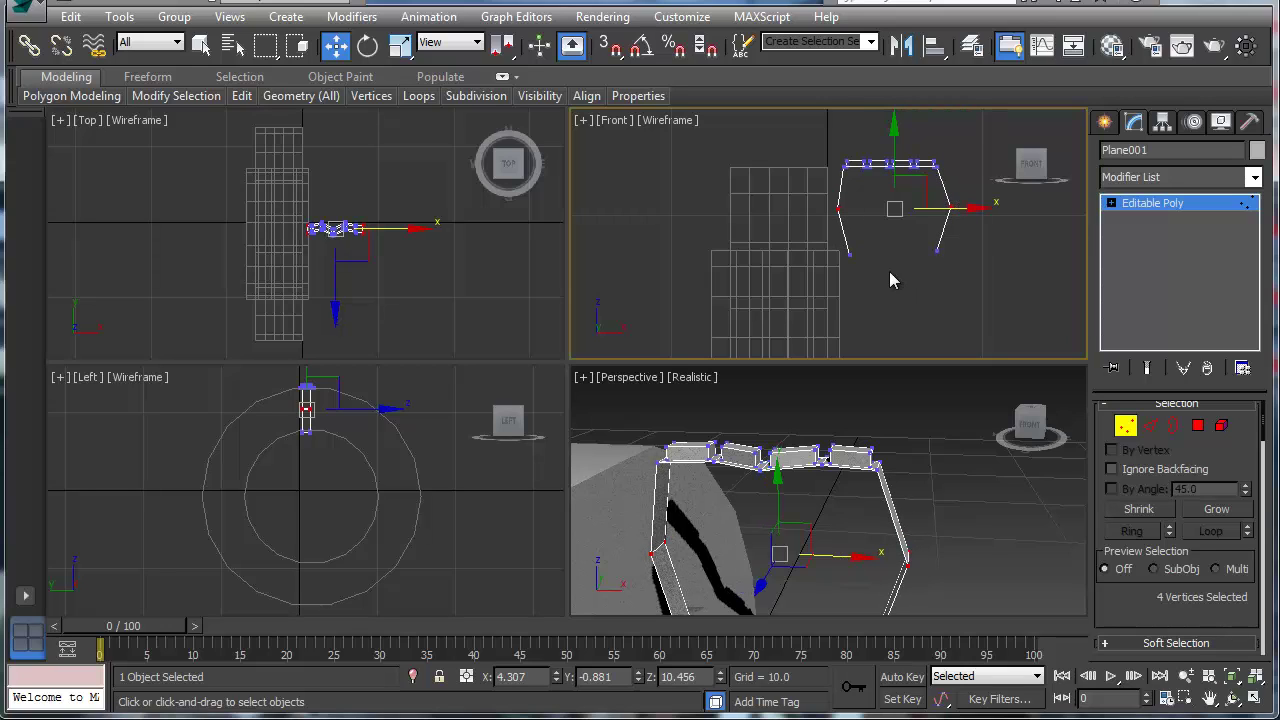
Level the four lower end vertices of both side strips by scaling them flat along Y in the Front view
drag(875, 293, 820, 256)
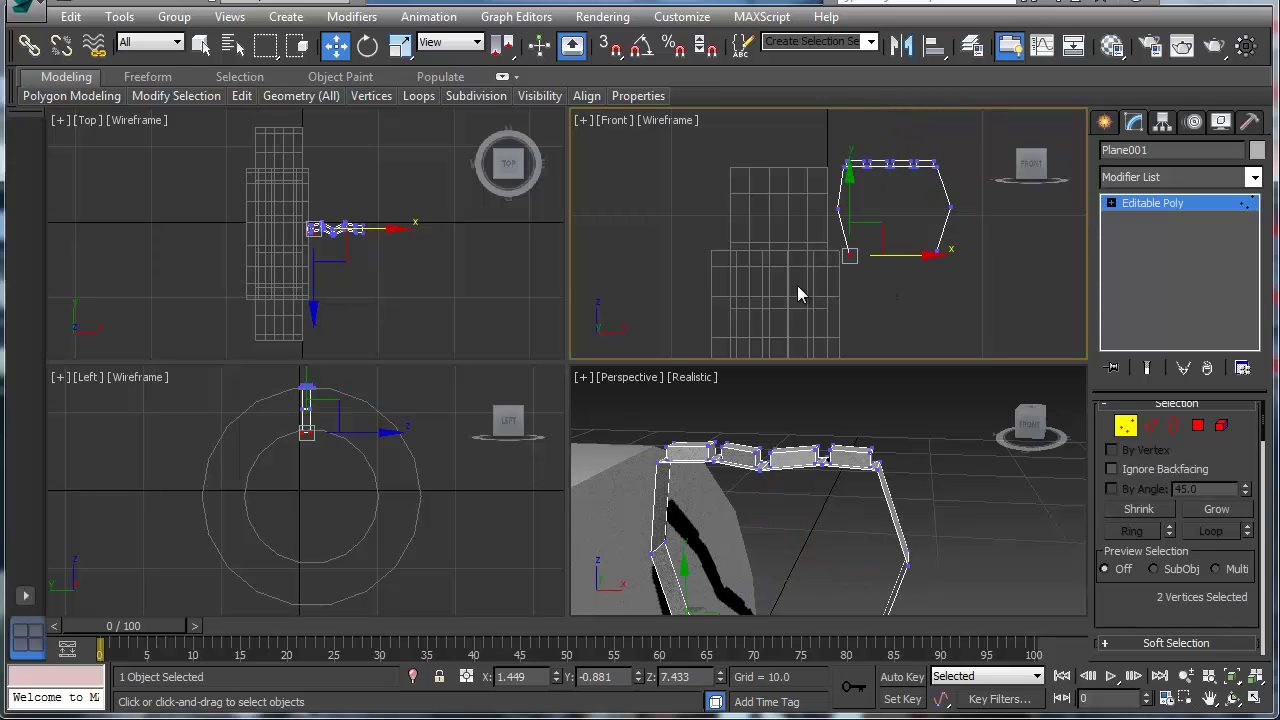
drag(950, 249, 951, 246)
key(r)
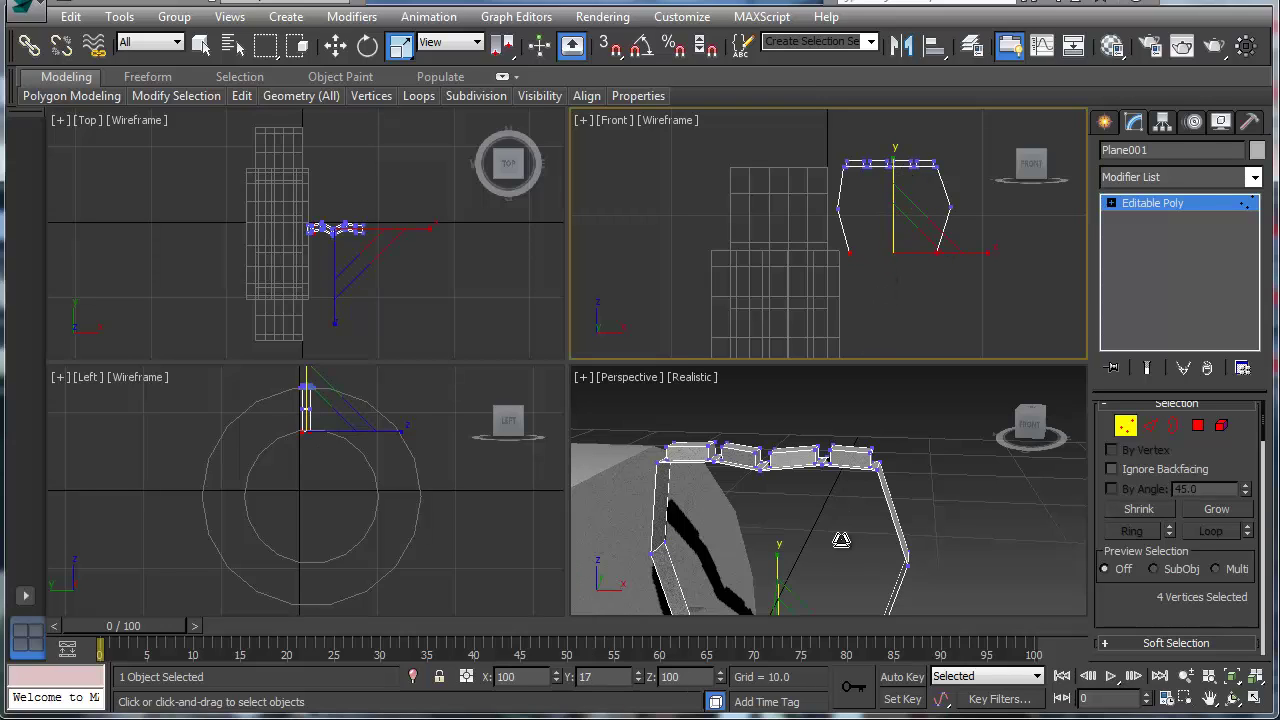
key(w)
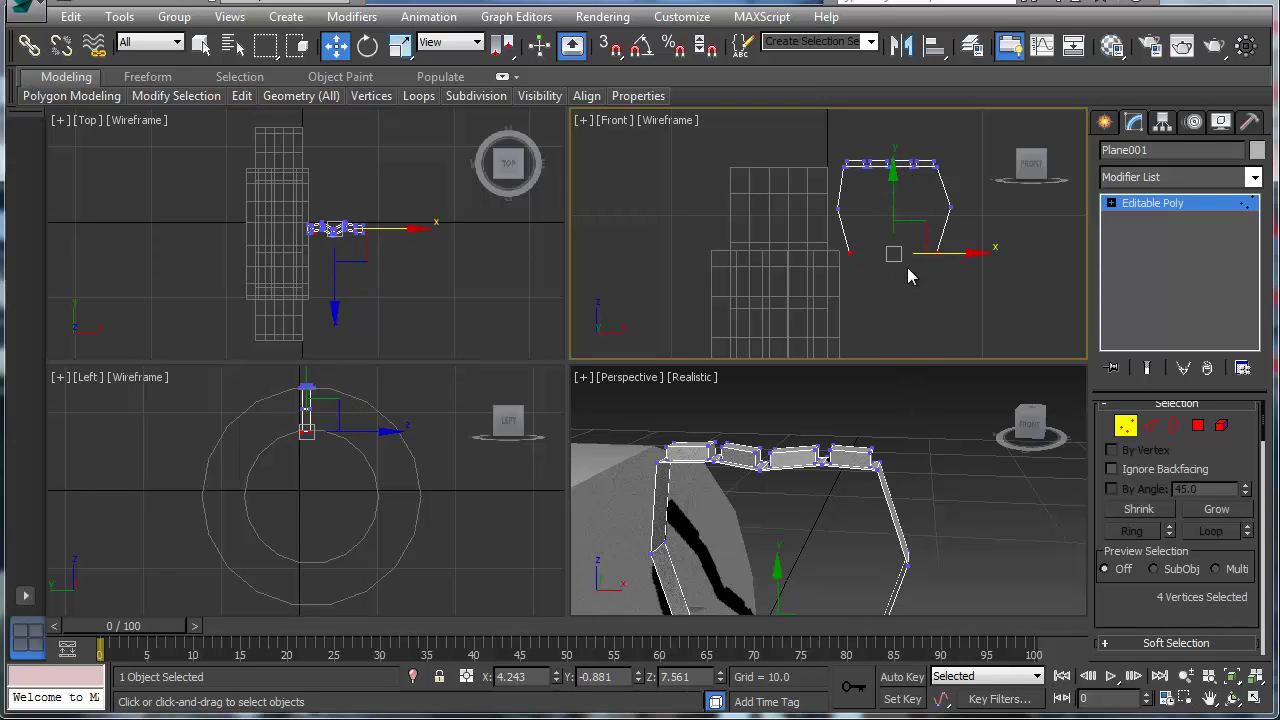
Try lowering the upper corner vertices at both ends of the tread piece in the Front view, and undo the moves
click(853, 279)
scroll(930, 222, up, 5)
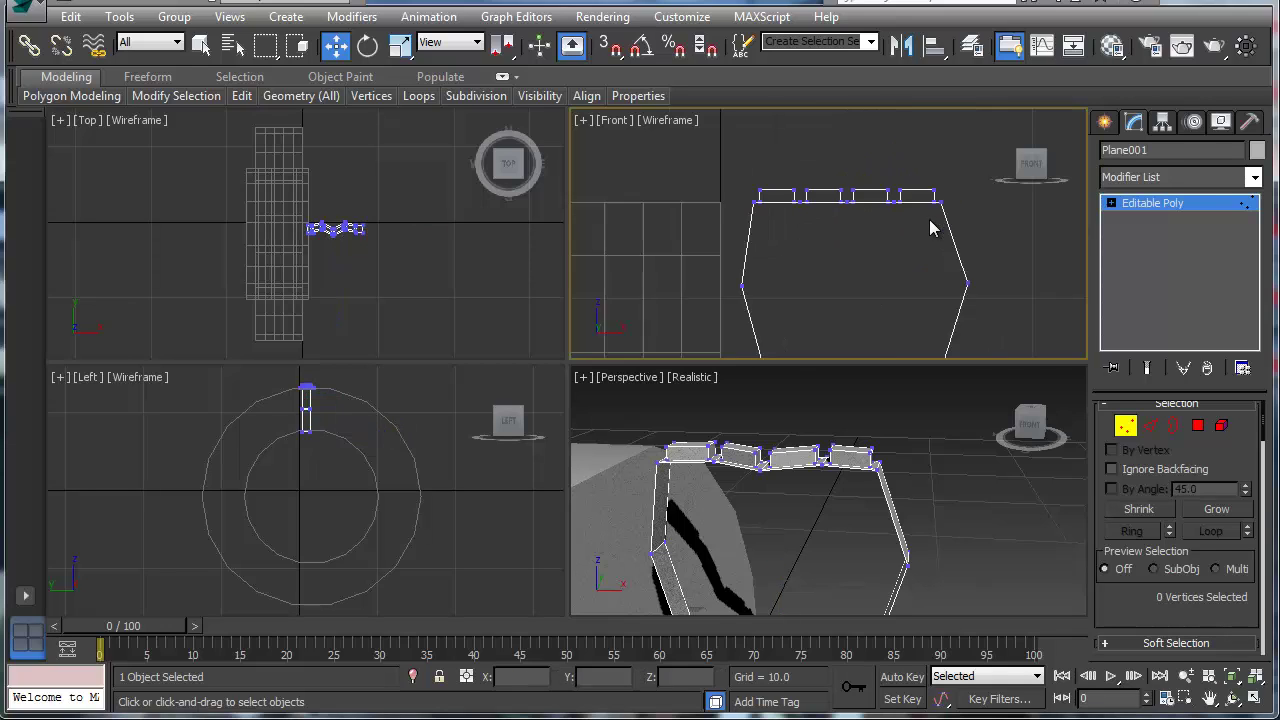
middle_drag(854, 205, 908, 257)
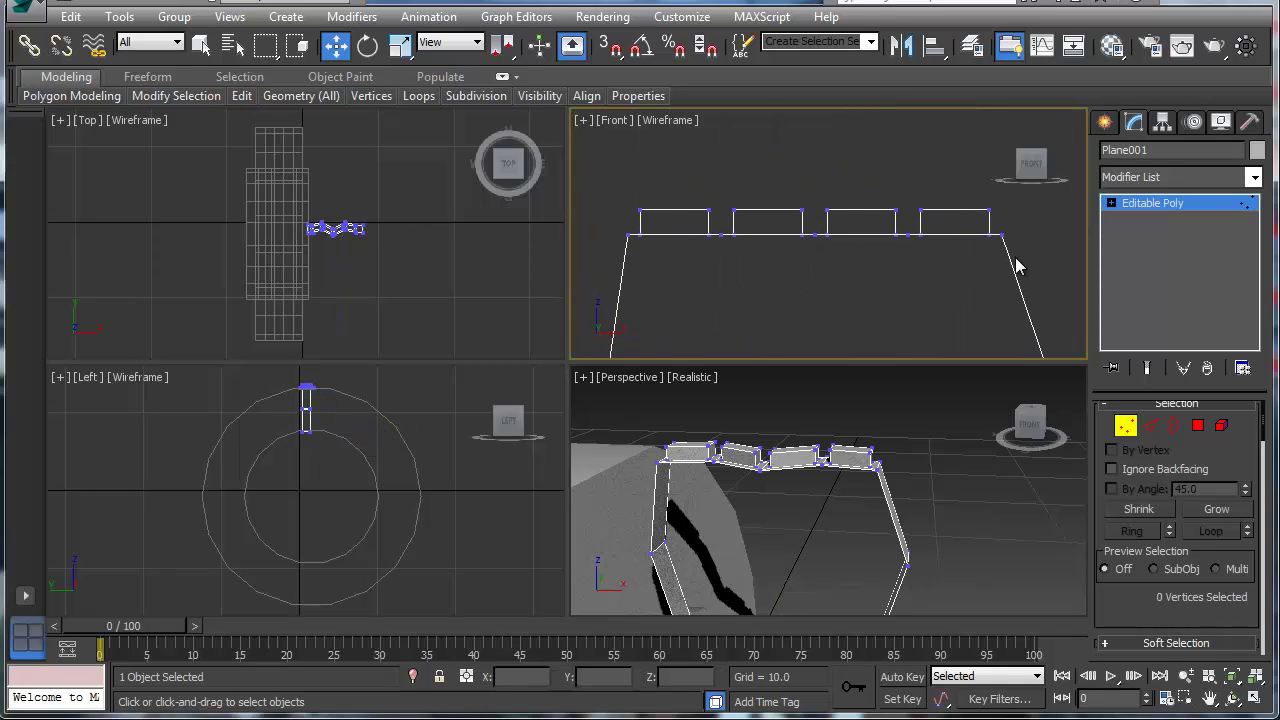
mouse_move(1019, 216)
mouse_down()
mouse_move(994, 248)
mouse_move(1029, 233)
mouse_up()
drag(614, 214, 650, 239)
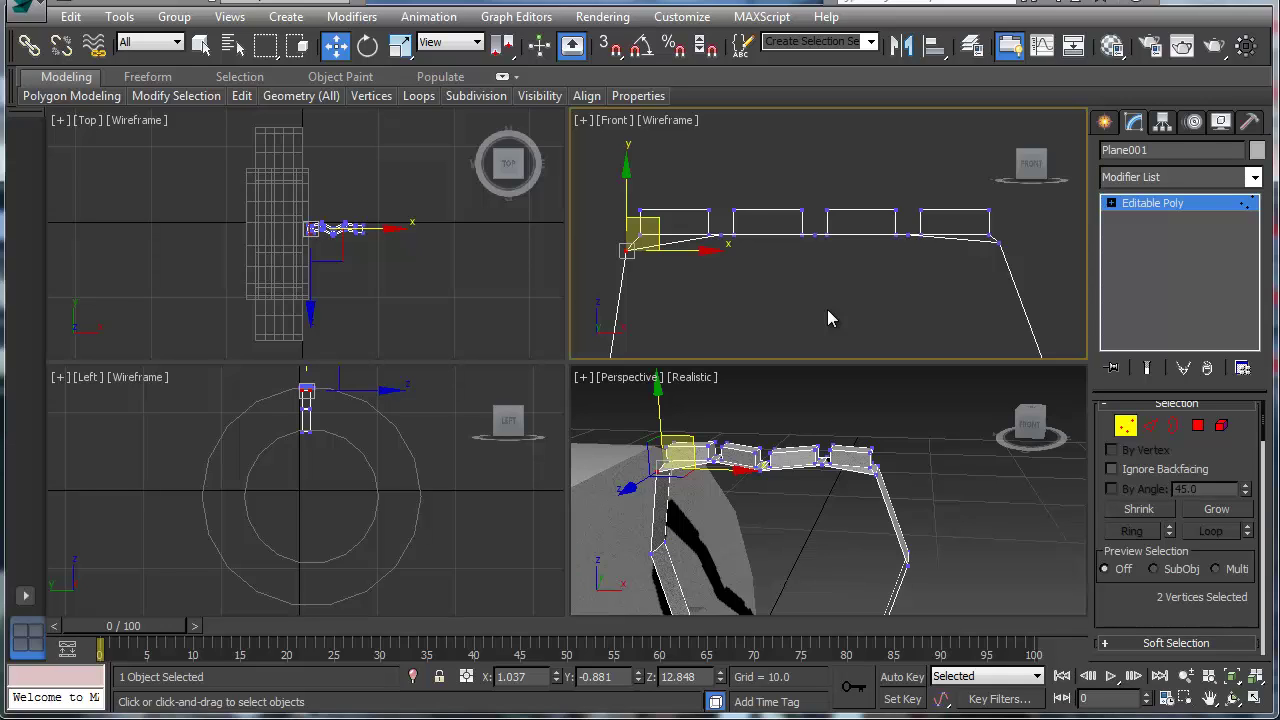
key(ctrl+z)
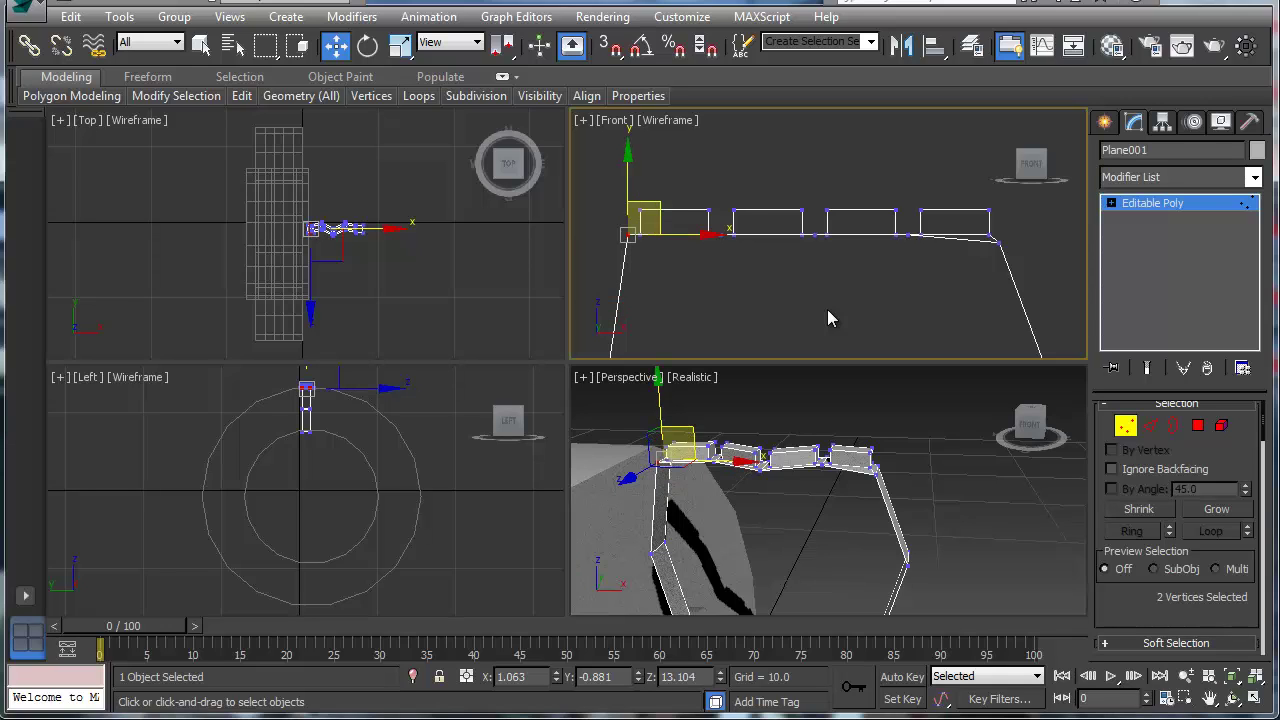
key(ctrl+z)
key(ctrl+z)
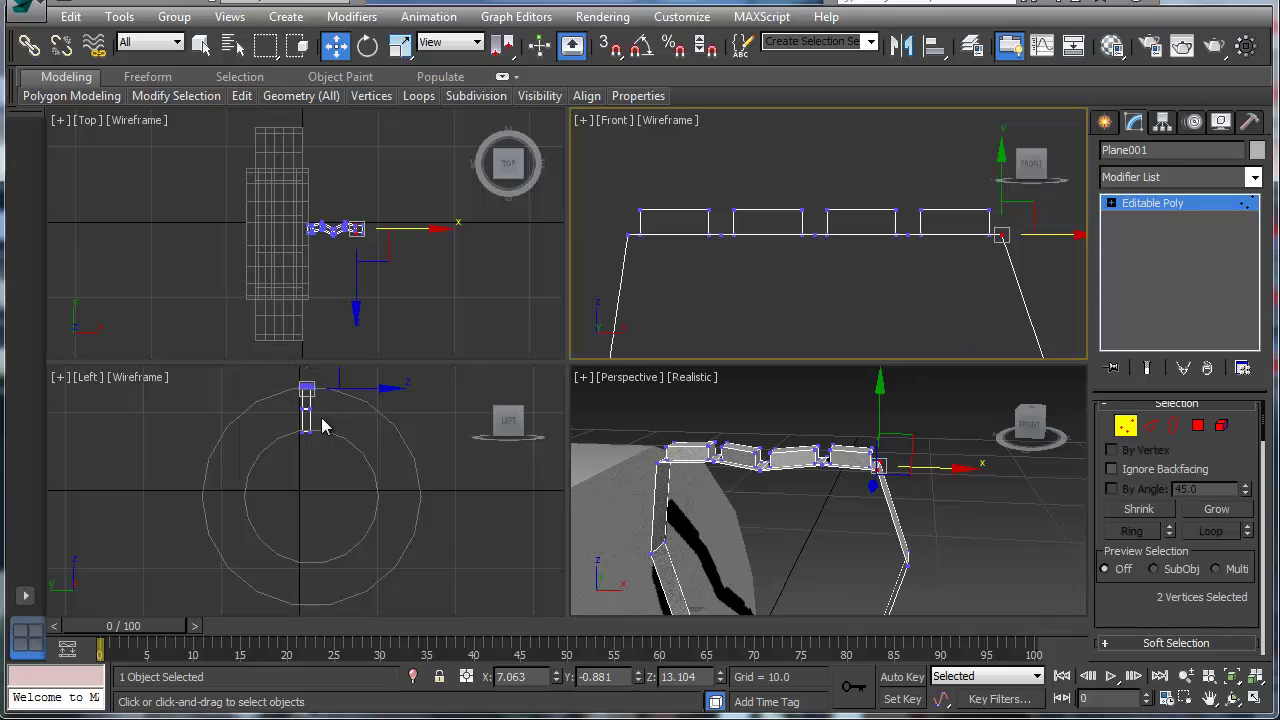
QuickSlice across both side strips in the Left view just below the tread's base, adding one horizontal edge row
scroll(306, 442, up, 5)
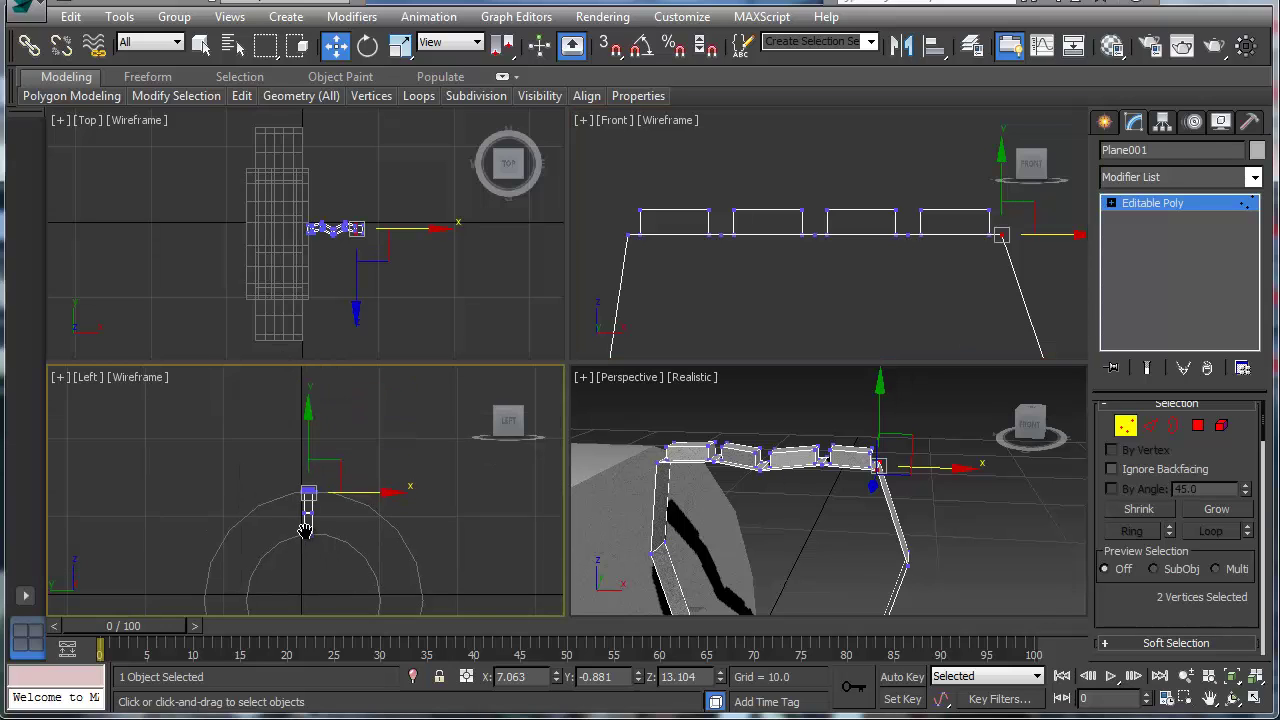
right_click(277, 415)
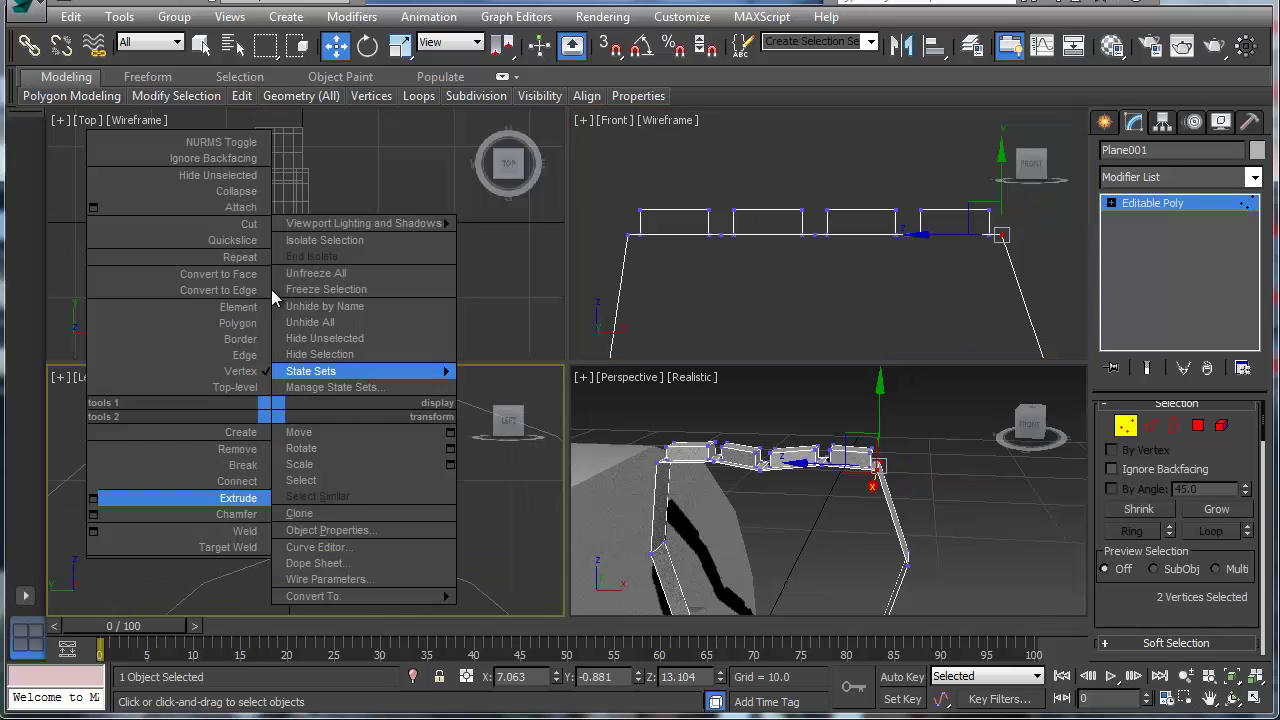
click(230, 256)
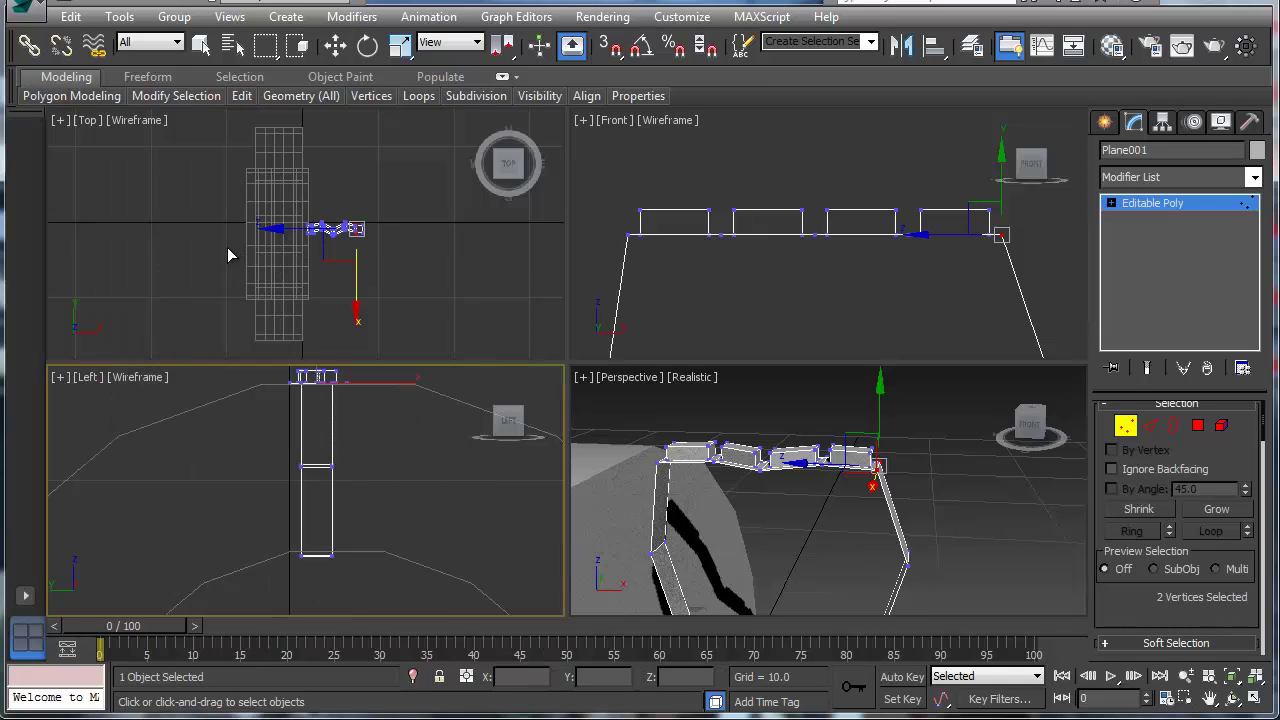
click(286, 392)
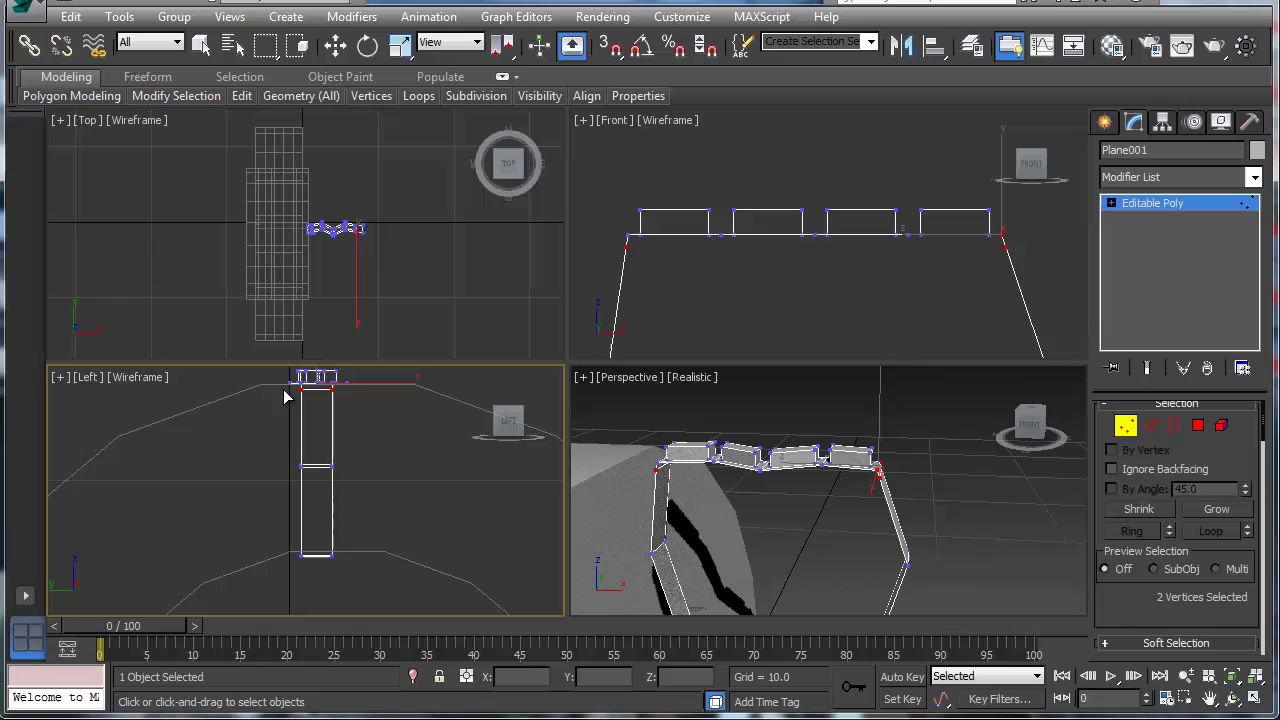
click(367, 389)
click(803, 321)
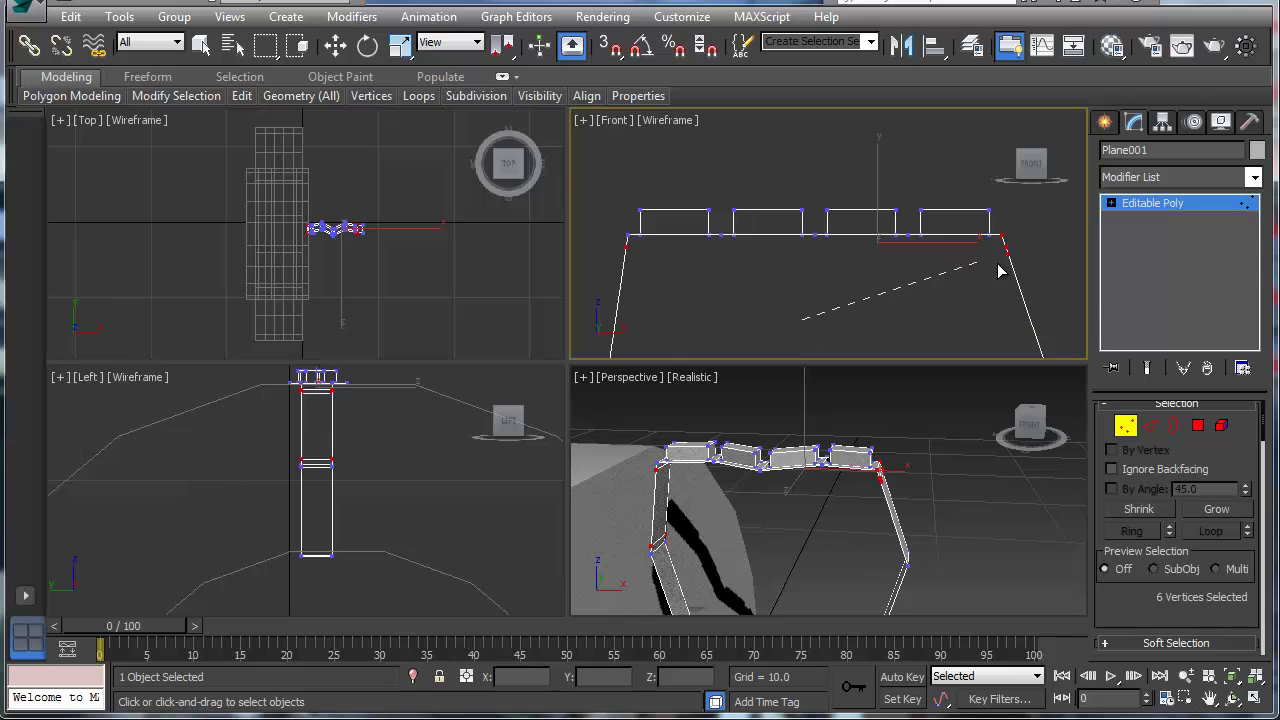
right_click(919, 299)
Move the new vertex pairs outward in the Front view to about X 7.28 and X 0.91, rounding both shoulders, and leave vertex editing
key(w)
drag(985, 222, 1032, 230)
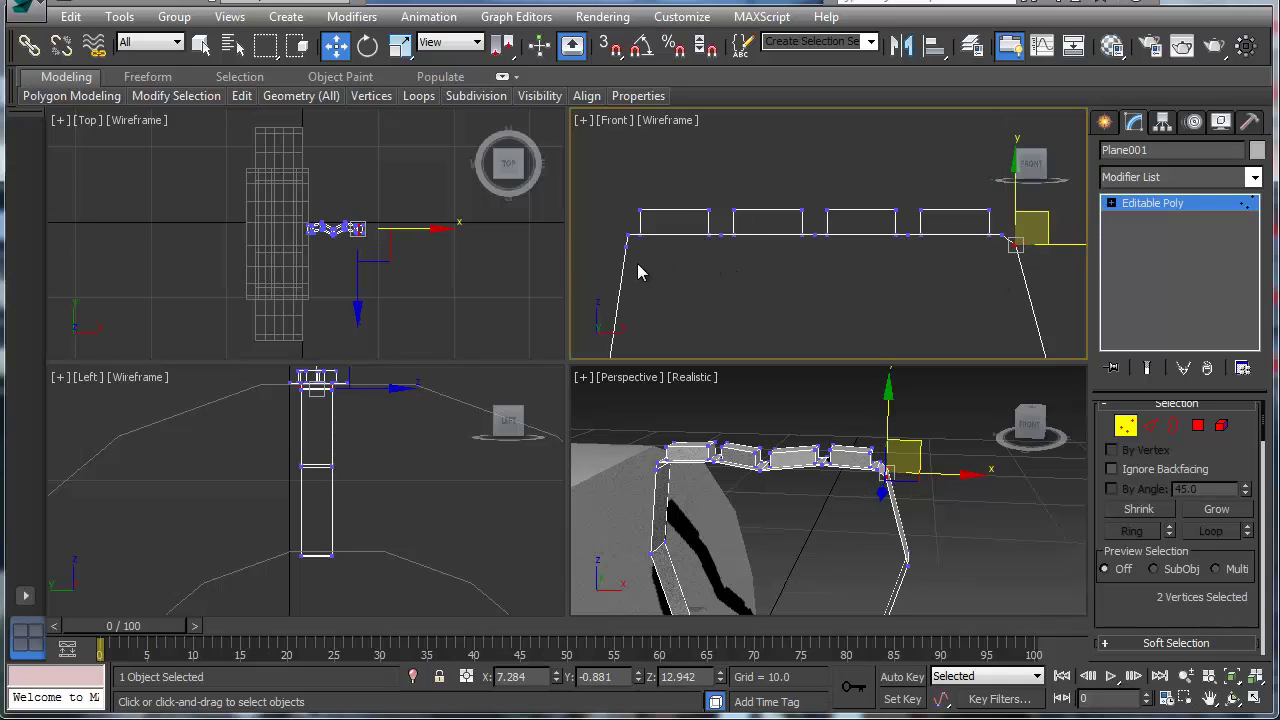
drag(637, 263, 645, 232)
scroll(717, 189, down, 5)
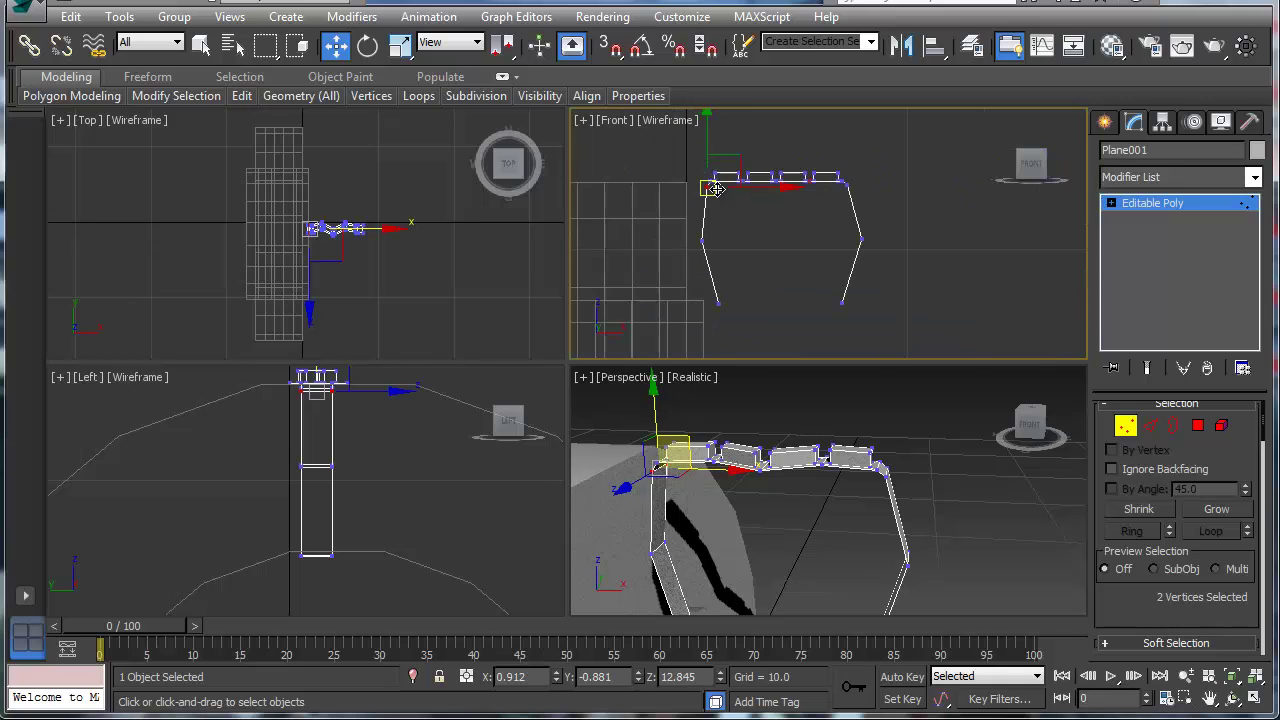
scroll(711, 266, up, 2)
click(1171, 207)
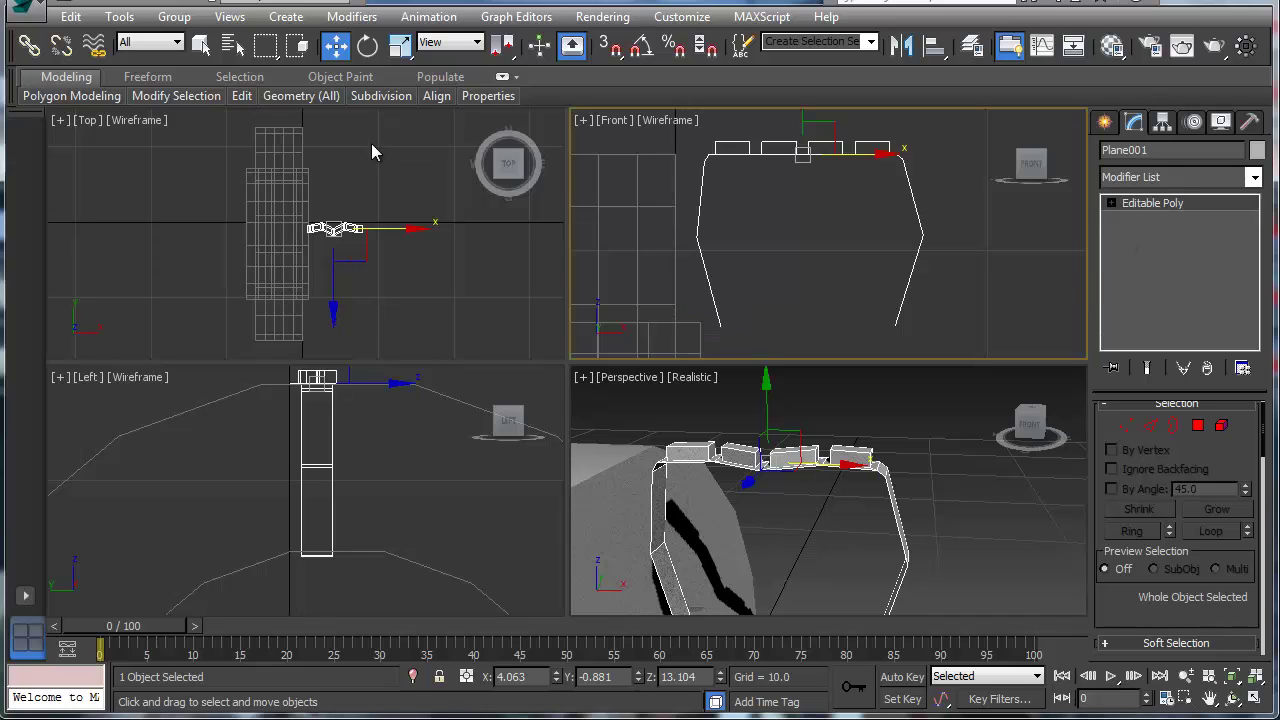
Start an instance Array of the tread piece with the preview on and a 1D count of 36
click(118, 18)
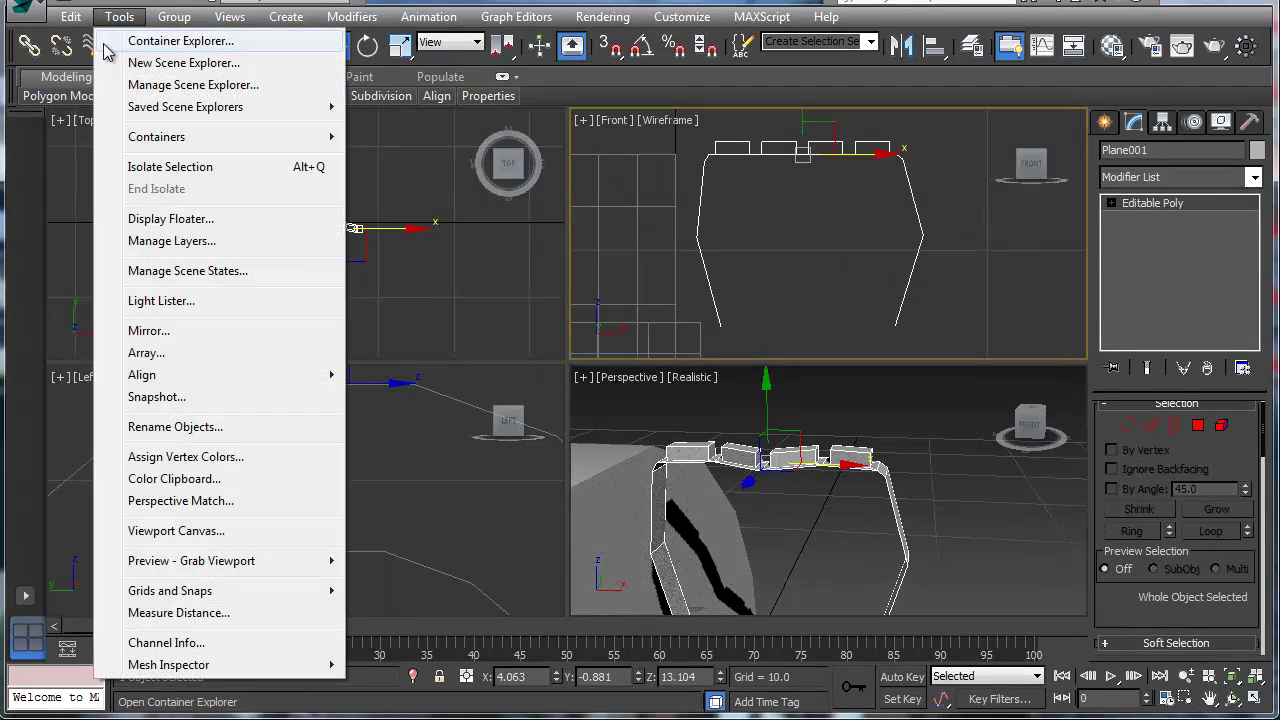
click(157, 358)
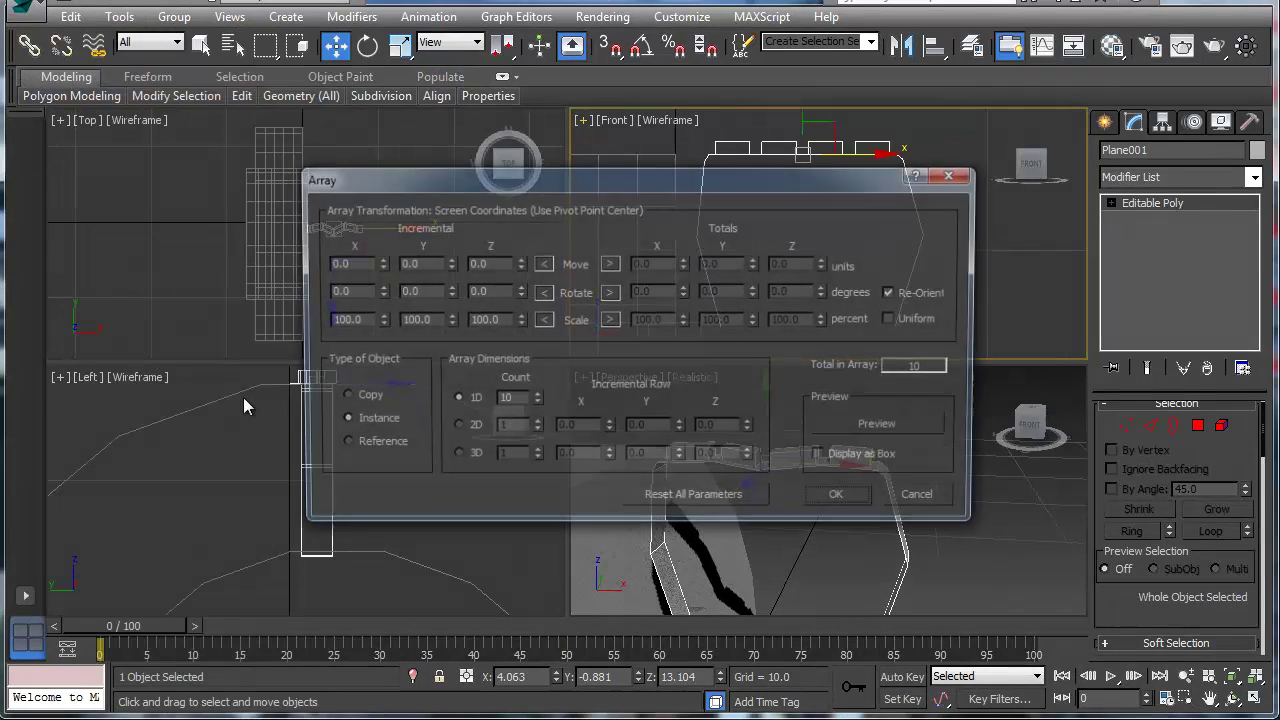
click(870, 427)
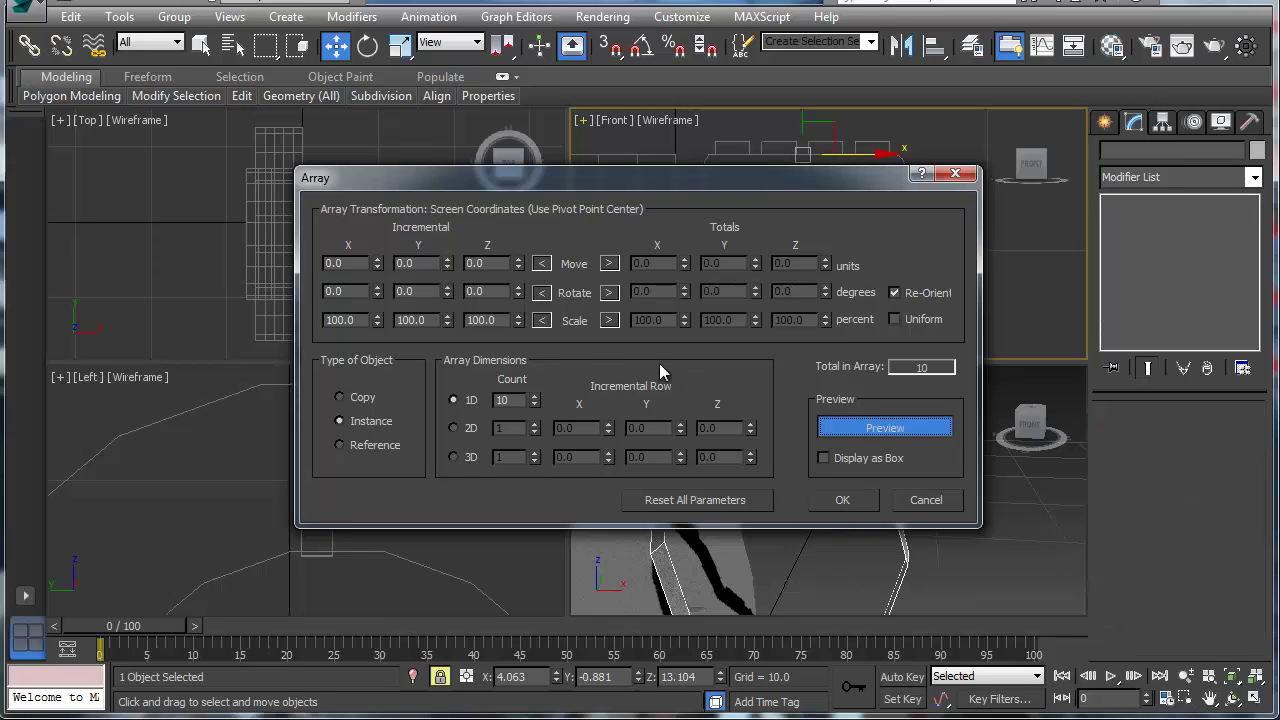
drag(516, 400, 417, 398)
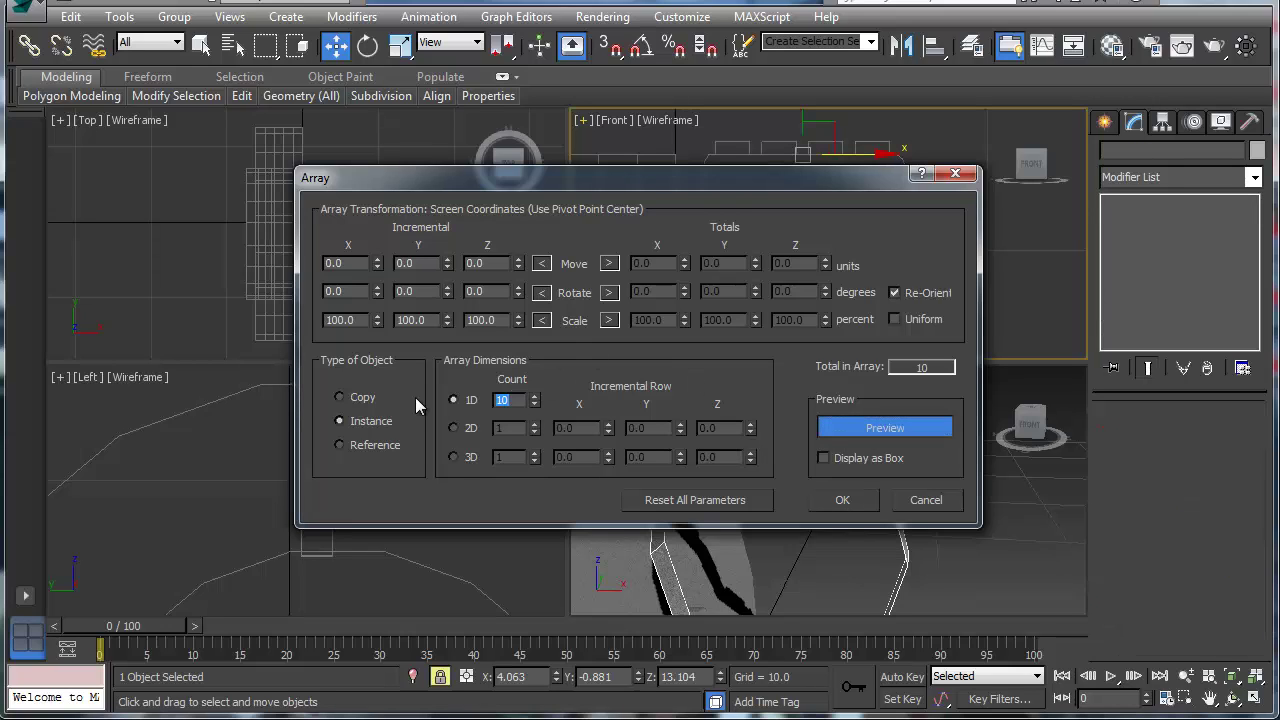
text(36)
drag(610, 176, 312, 206)
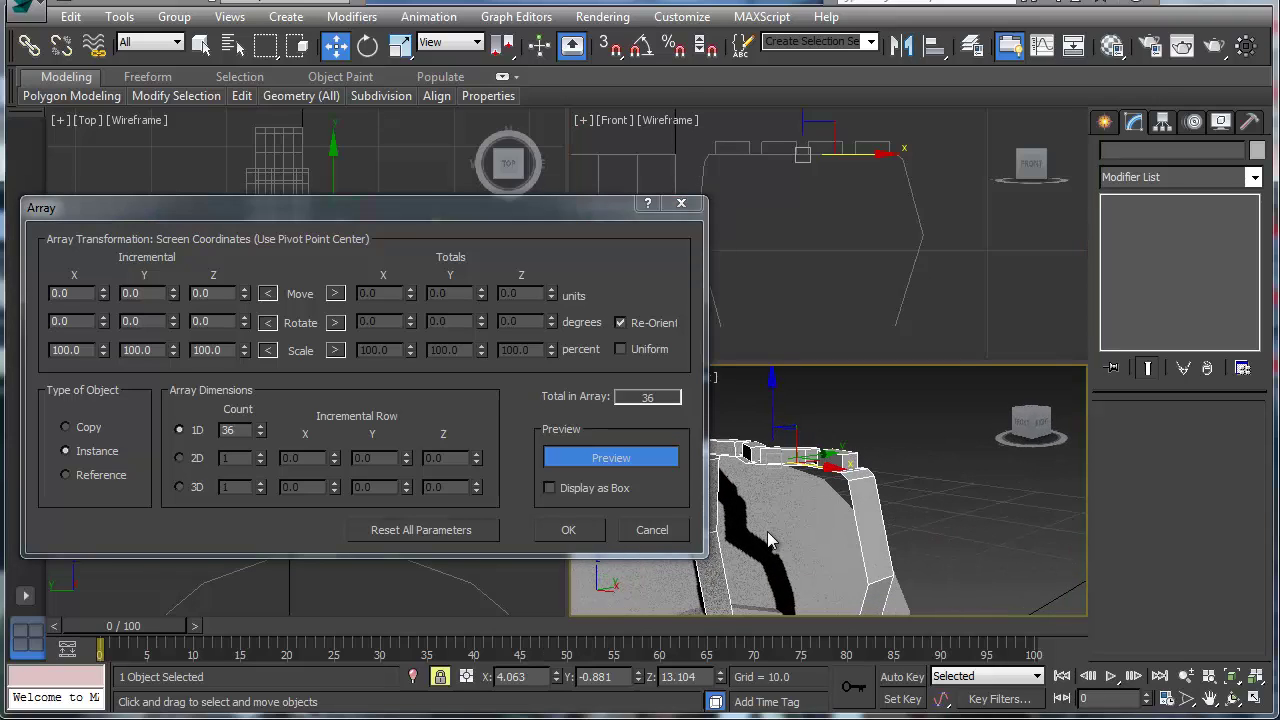
Set the array's incremental Y move to 1.0 unit and create the row of instances
click(174, 290)
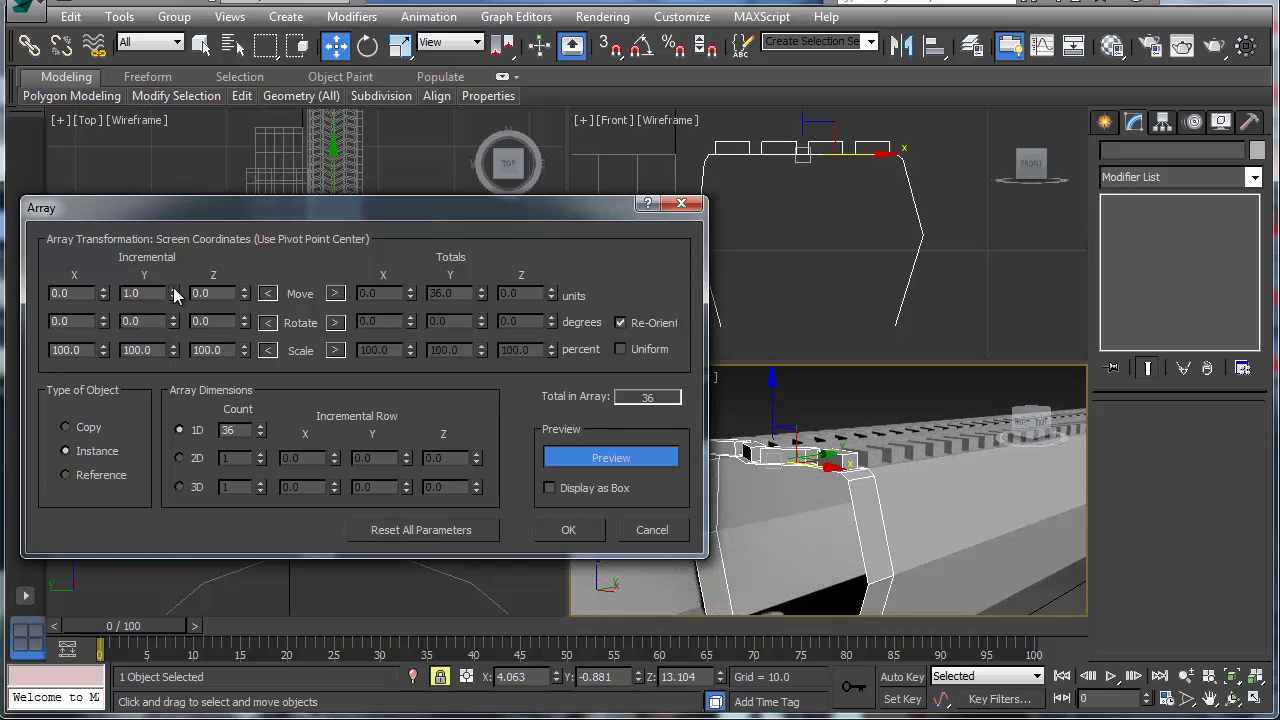
click(174, 290)
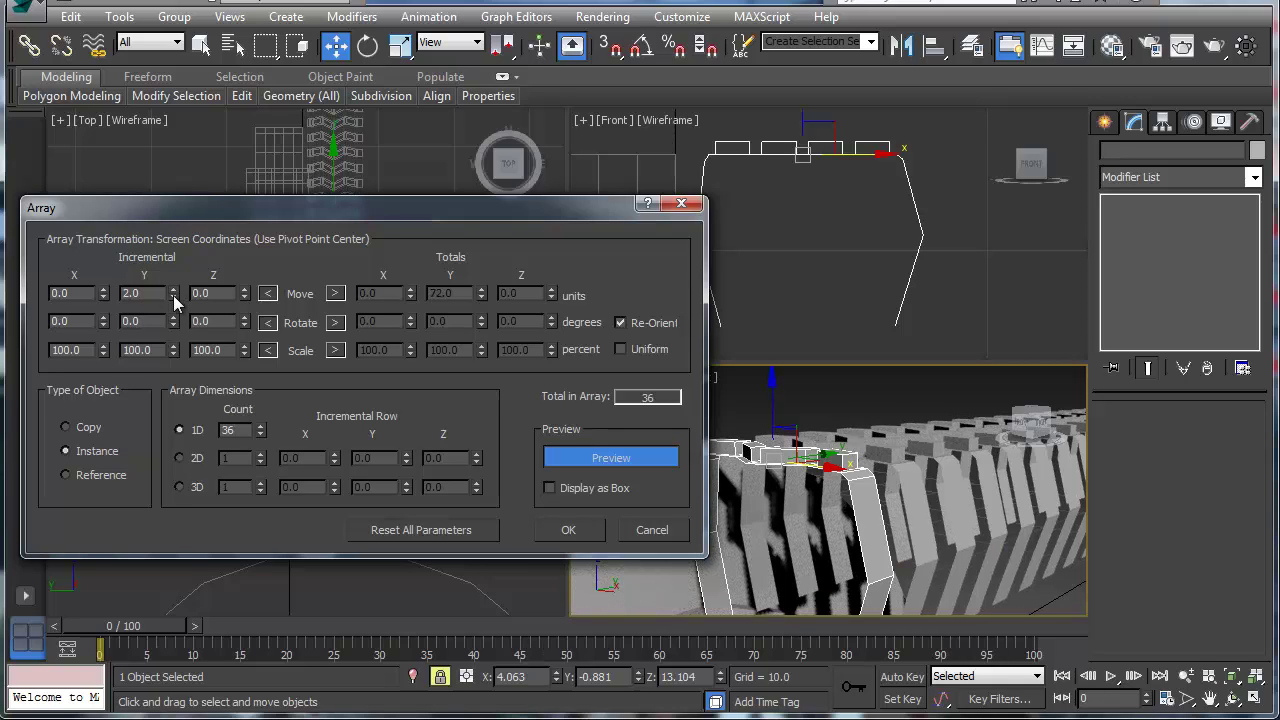
click(174, 298)
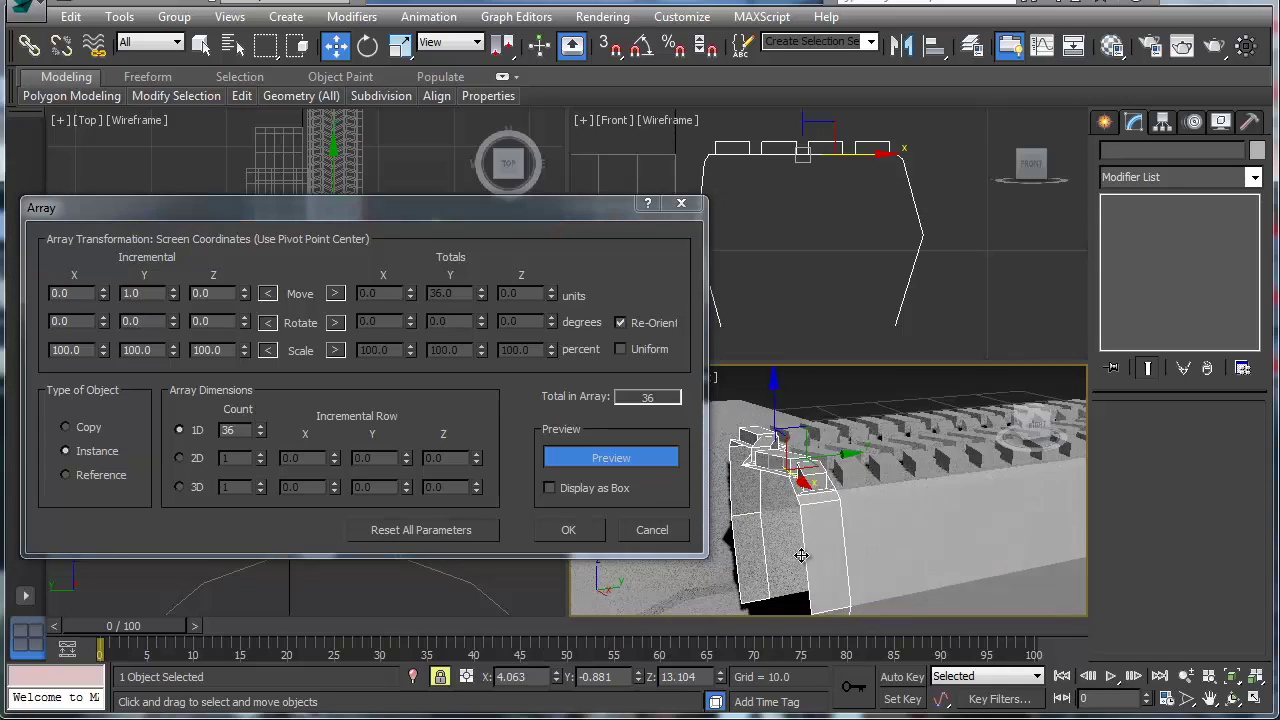
alt+middle_drag(801, 555, 713, 533)
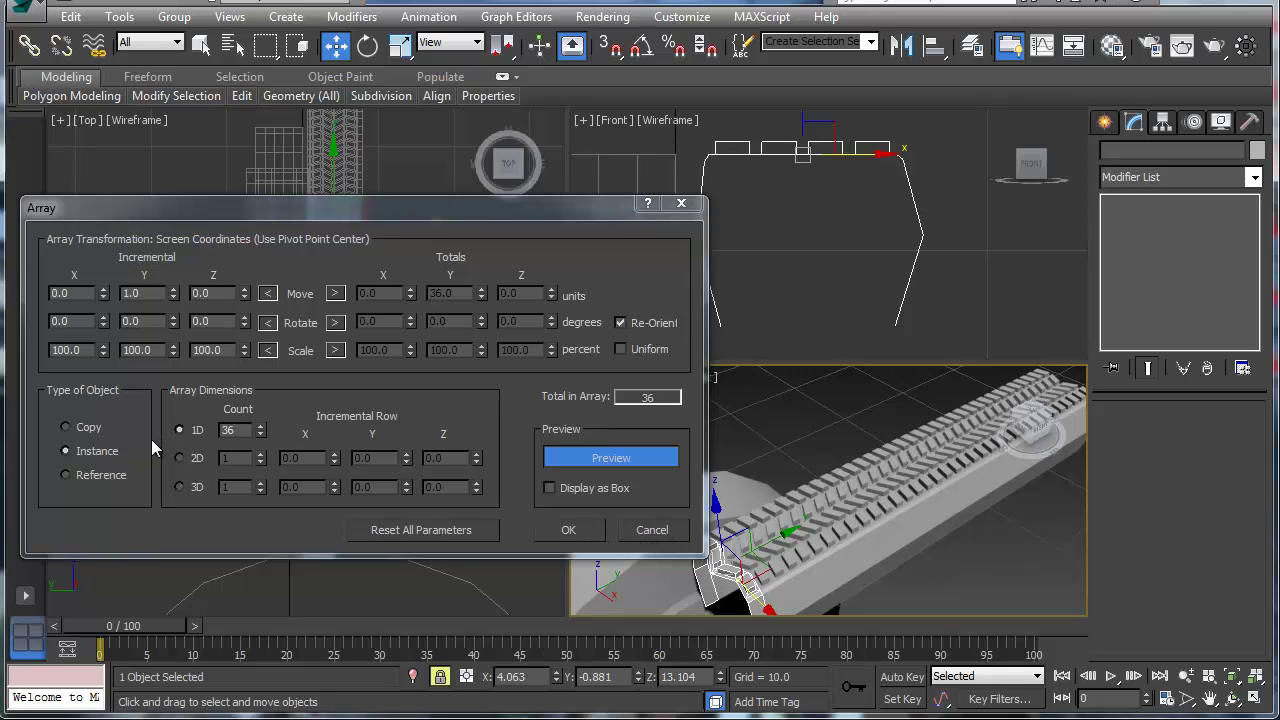
click(568, 529)
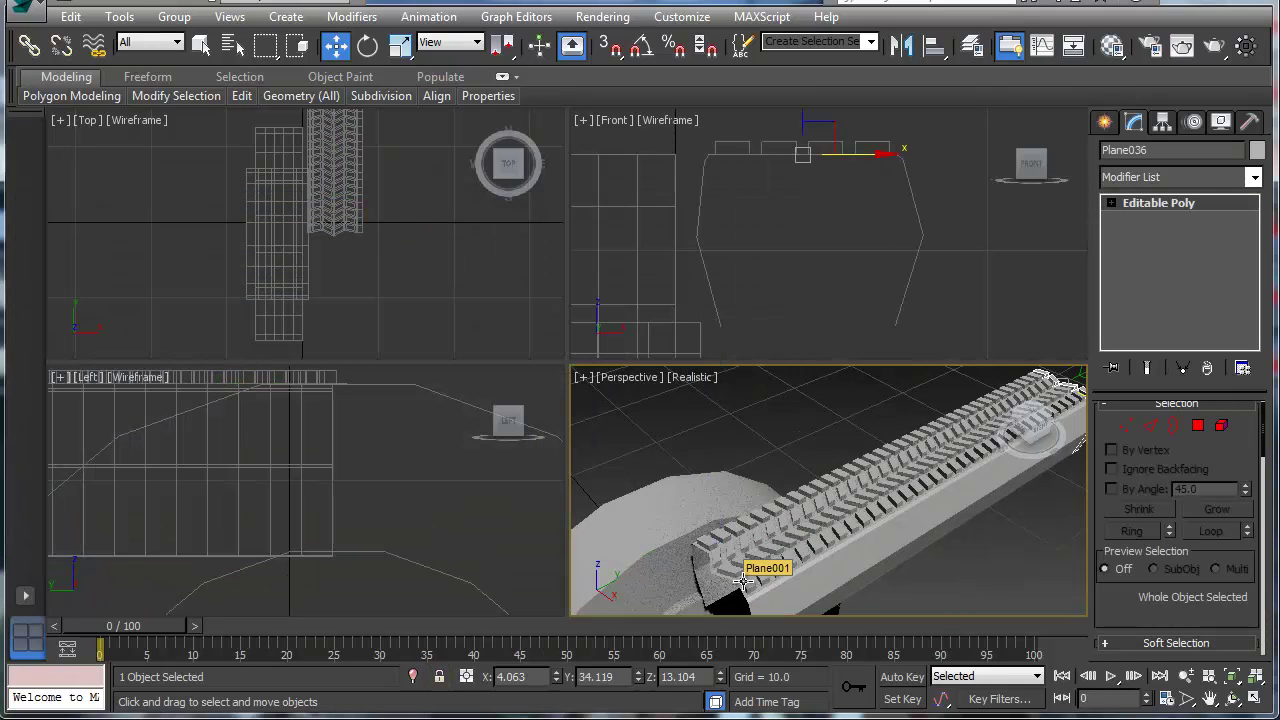
Select all polygons of the first tread piece except those of the four raised tread blocks
scroll(743, 580, up, 5)
click(689, 563)
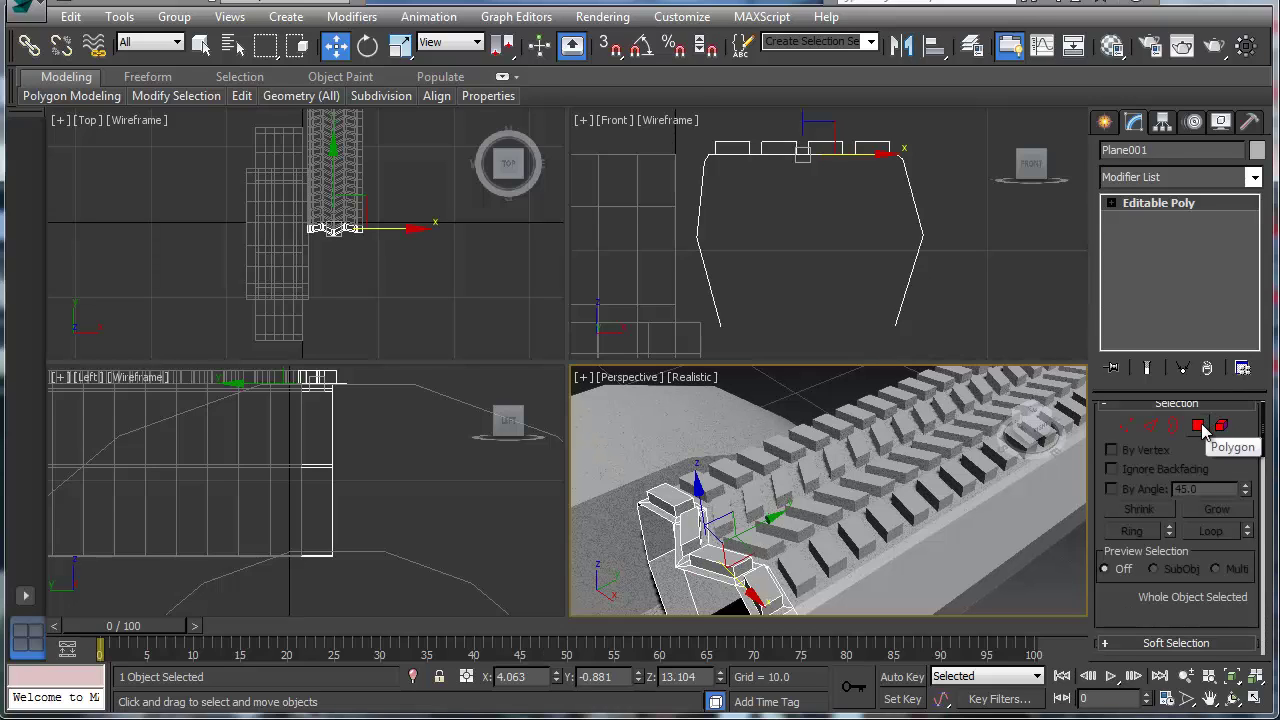
click(1198, 425)
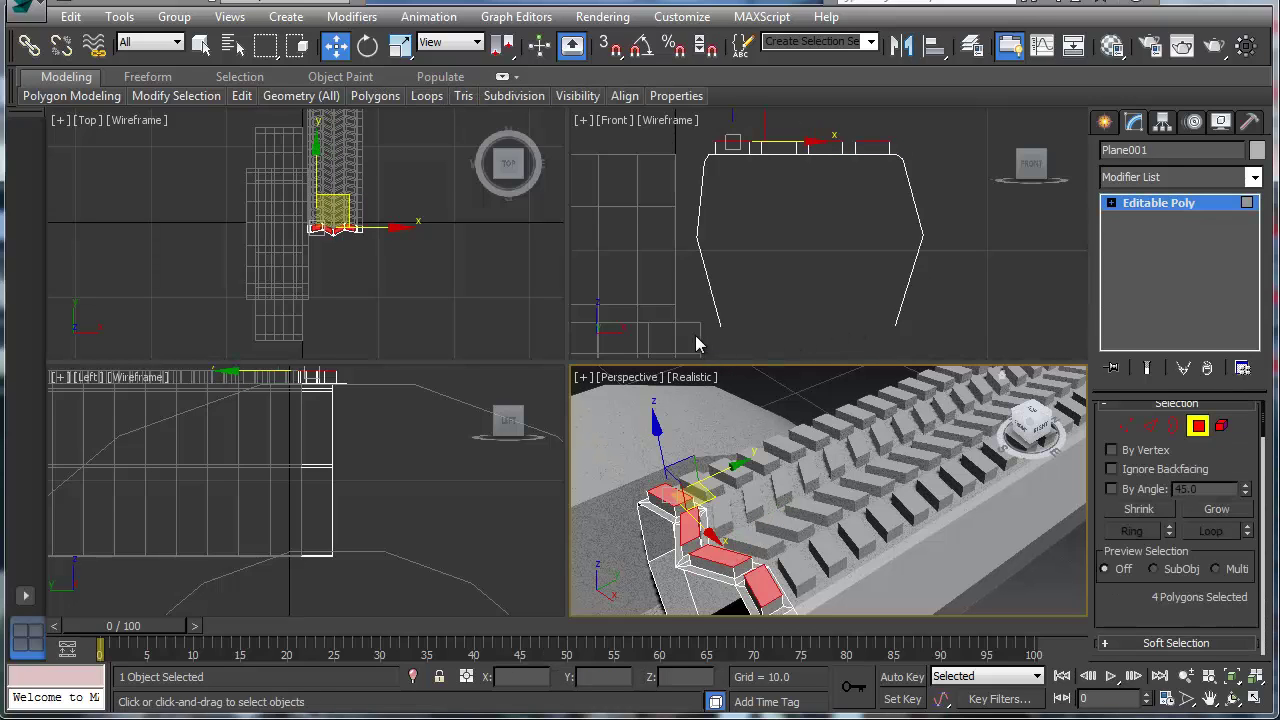
drag(687, 333, 955, 160)
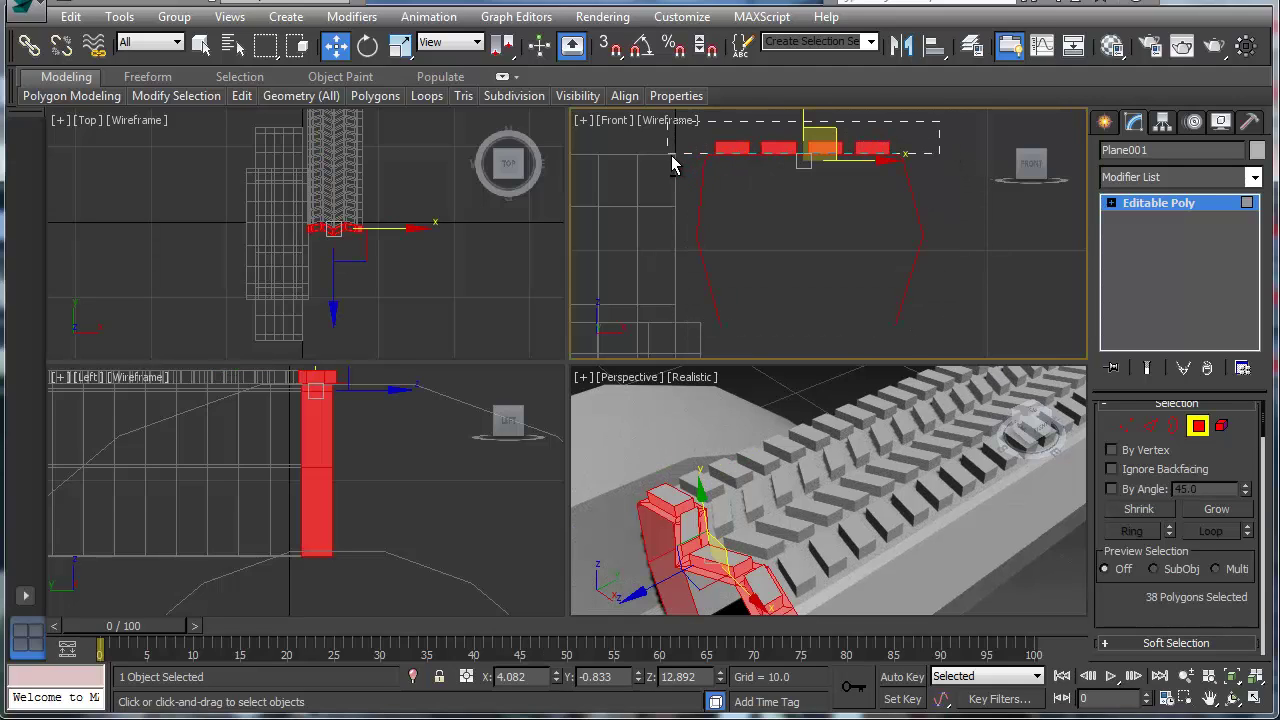
alt+drag(672, 165, 669, 155)
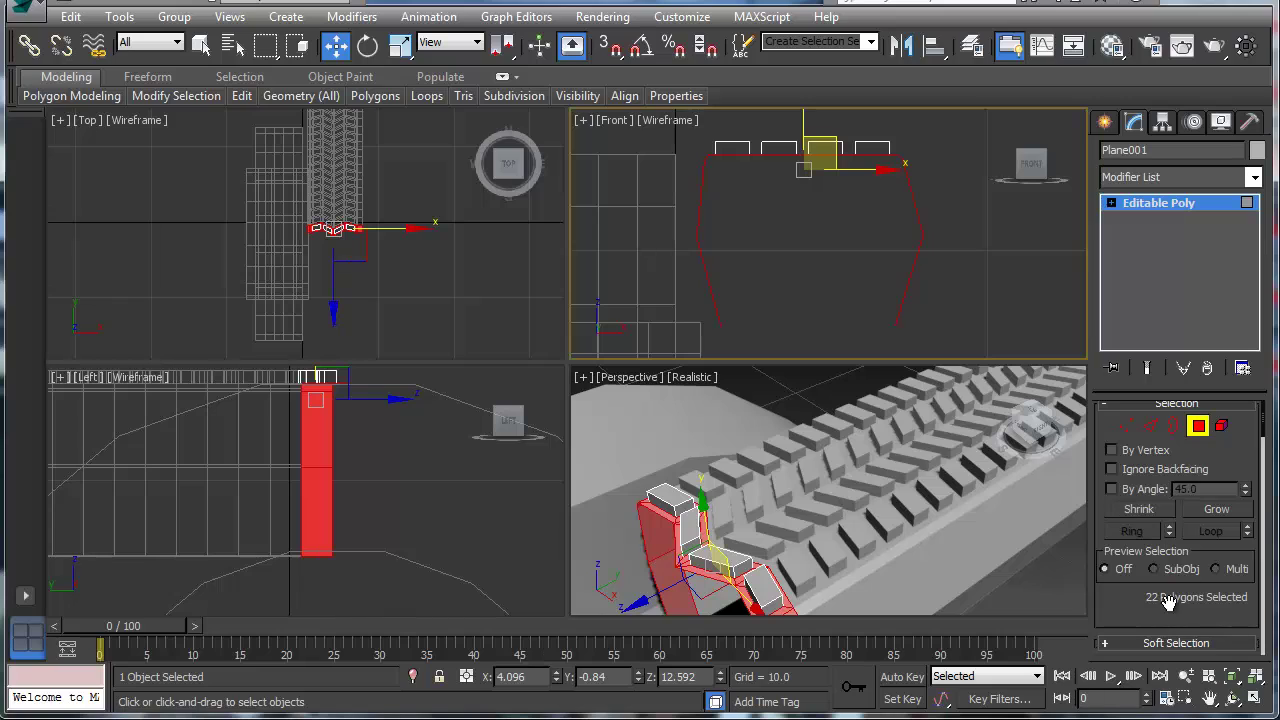
Auto Smooth the selected base and sidewall polygons with a 180 threshold, and inspect the surface in a maximized Perspective view
scroll(1167, 570, down, 5)
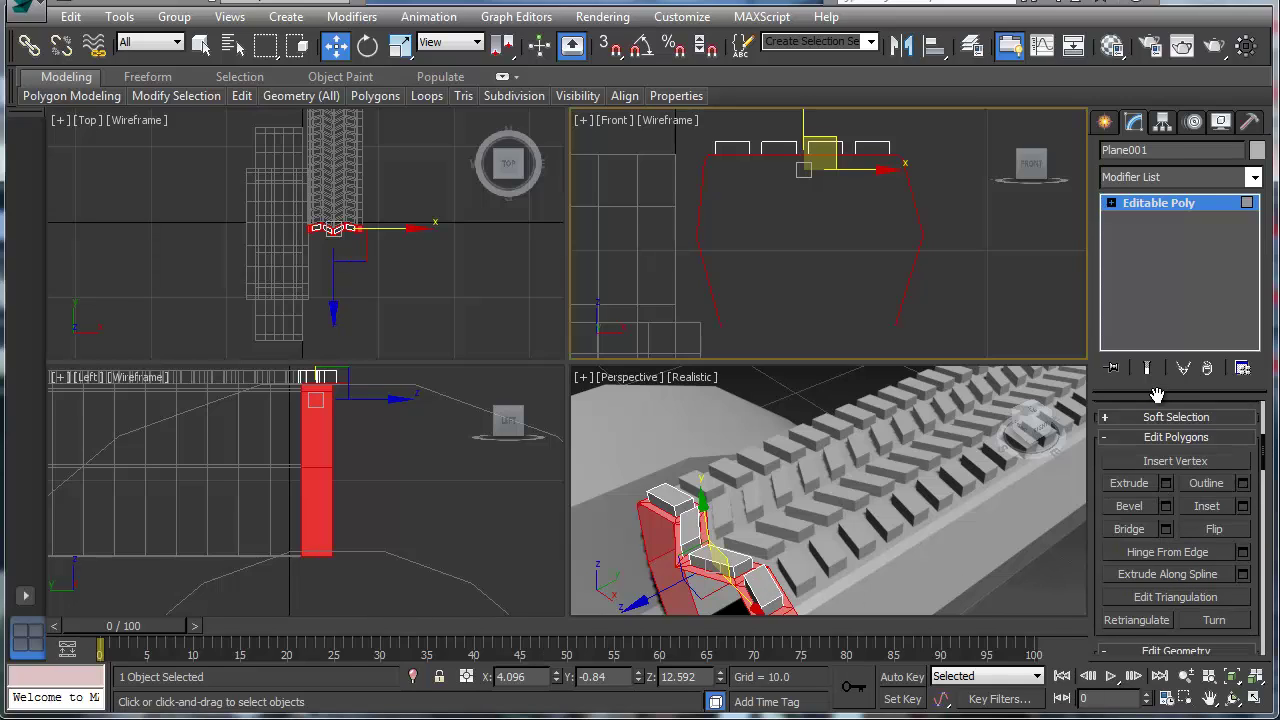
scroll(1167, 469, down, 4)
scroll(1117, 523, down, 2)
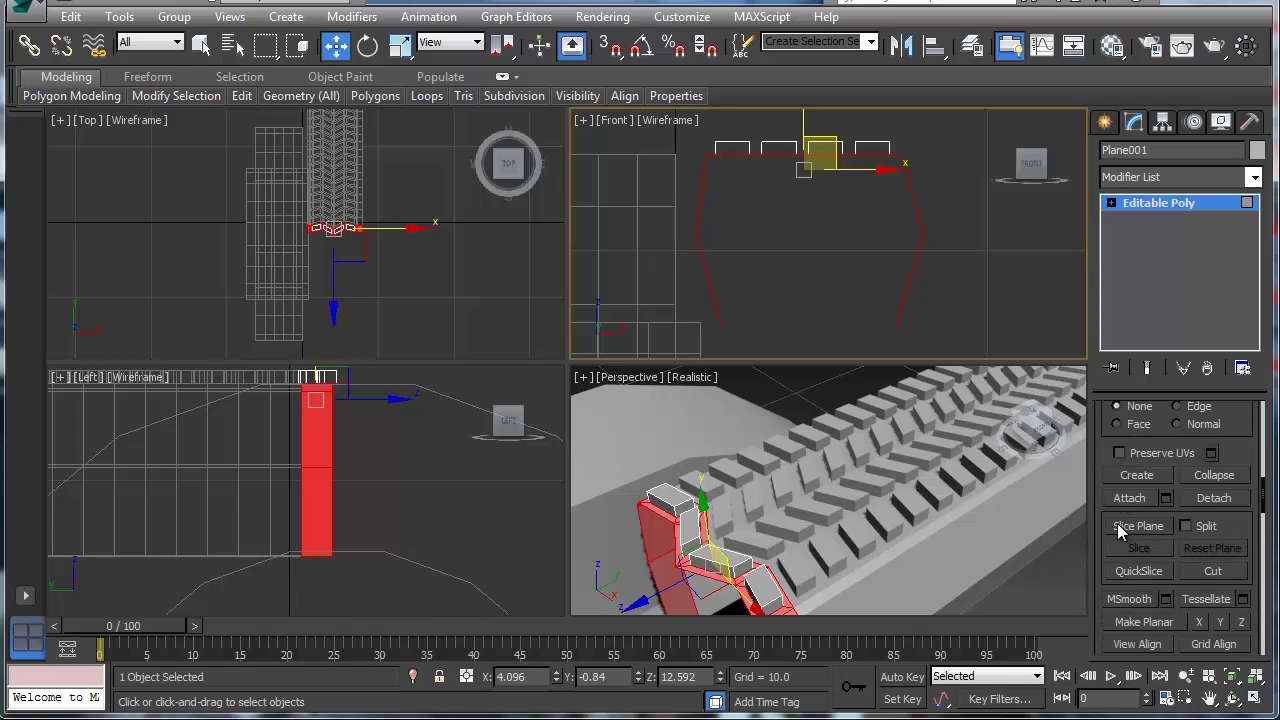
scroll(1117, 523, down, 1)
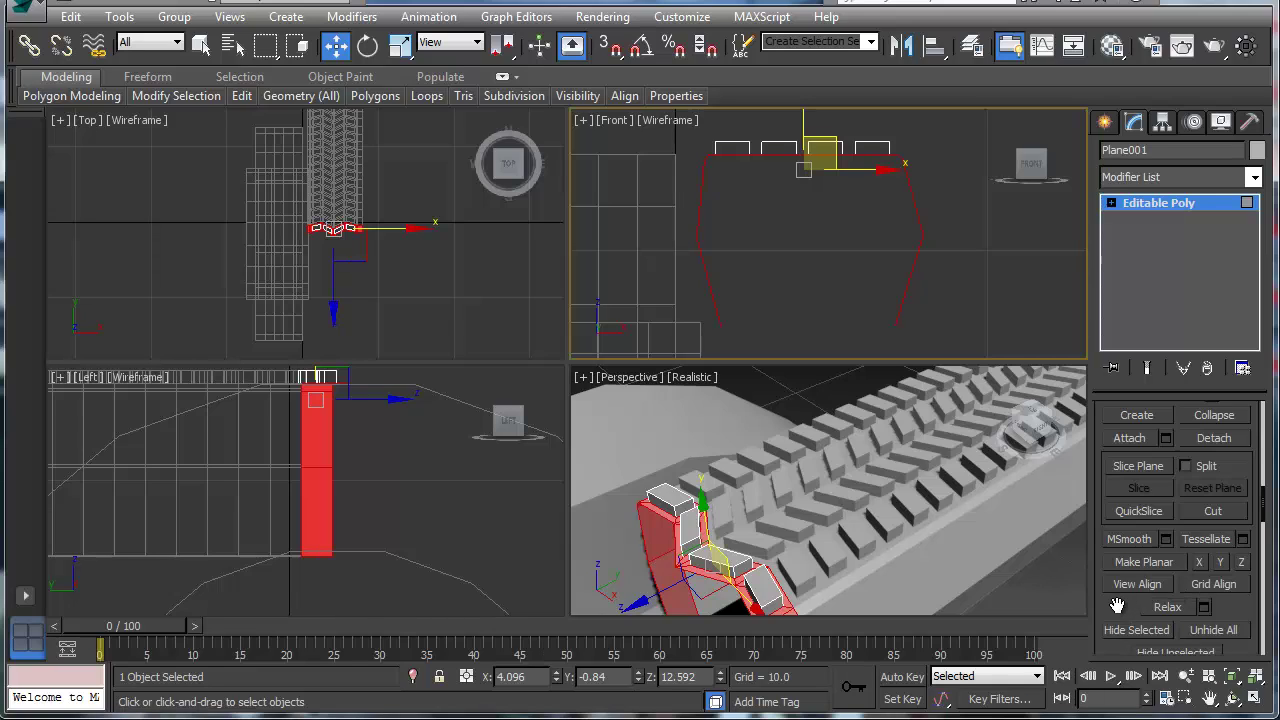
drag(1117, 606, 1107, 585)
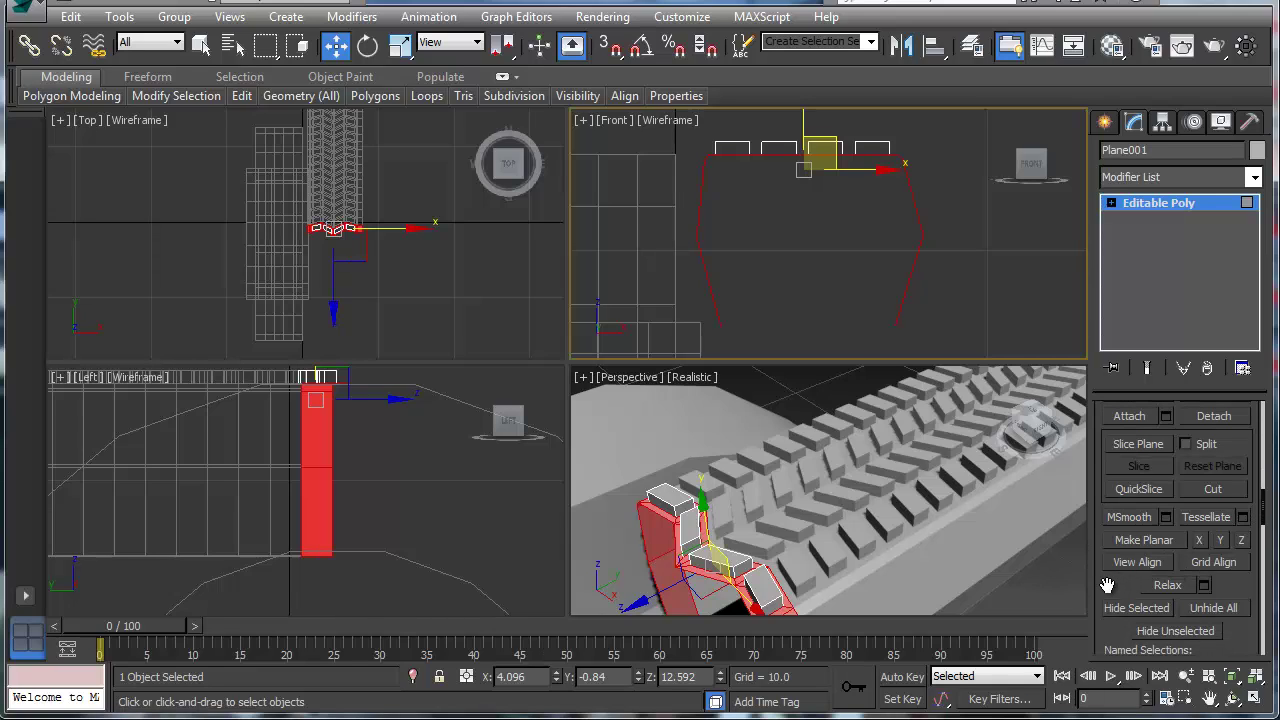
drag(1107, 585, 1115, 487)
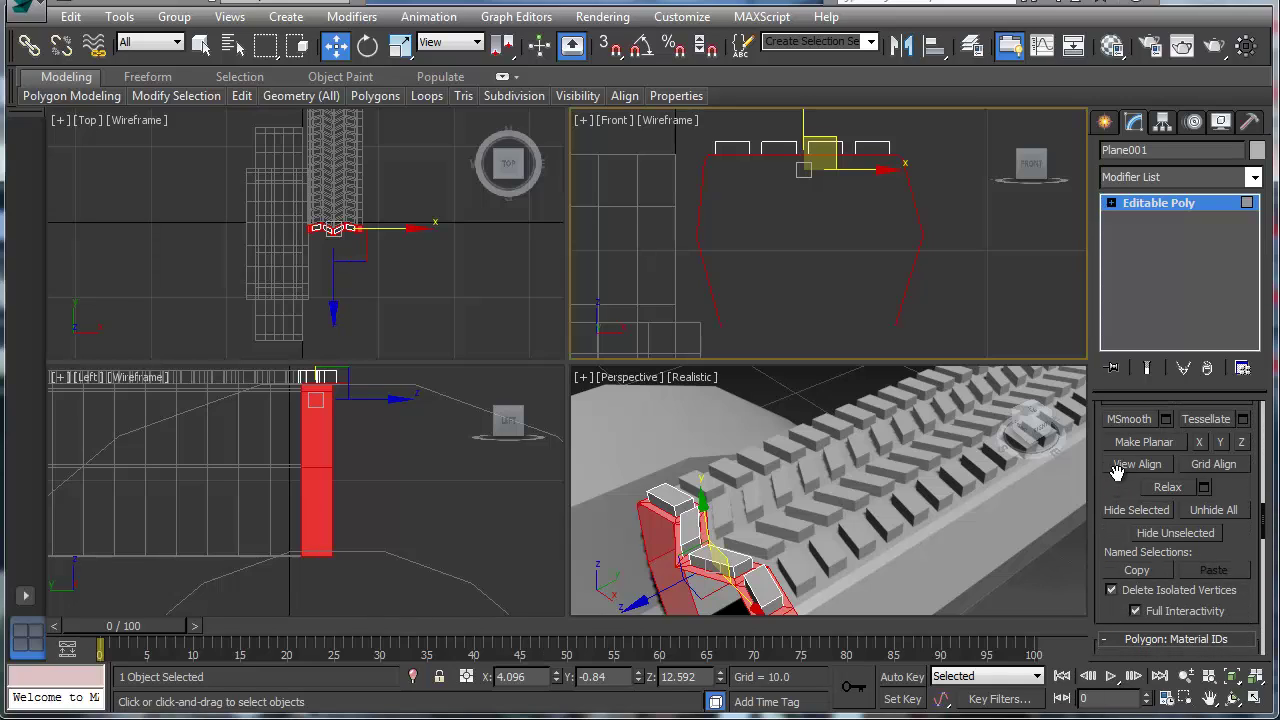
scroll(1163, 515, down, 5)
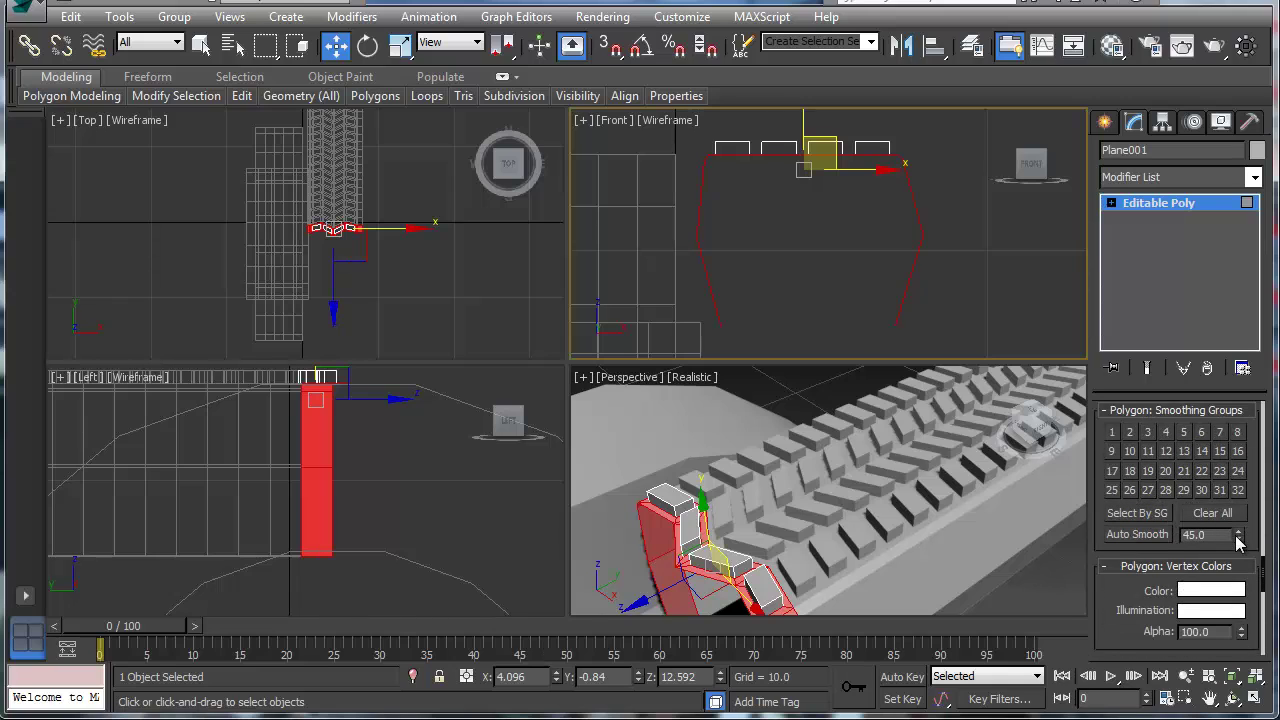
drag(1238, 538, 1207, 15)
click(1140, 533)
alt+middle_drag(995, 548, 771, 466)
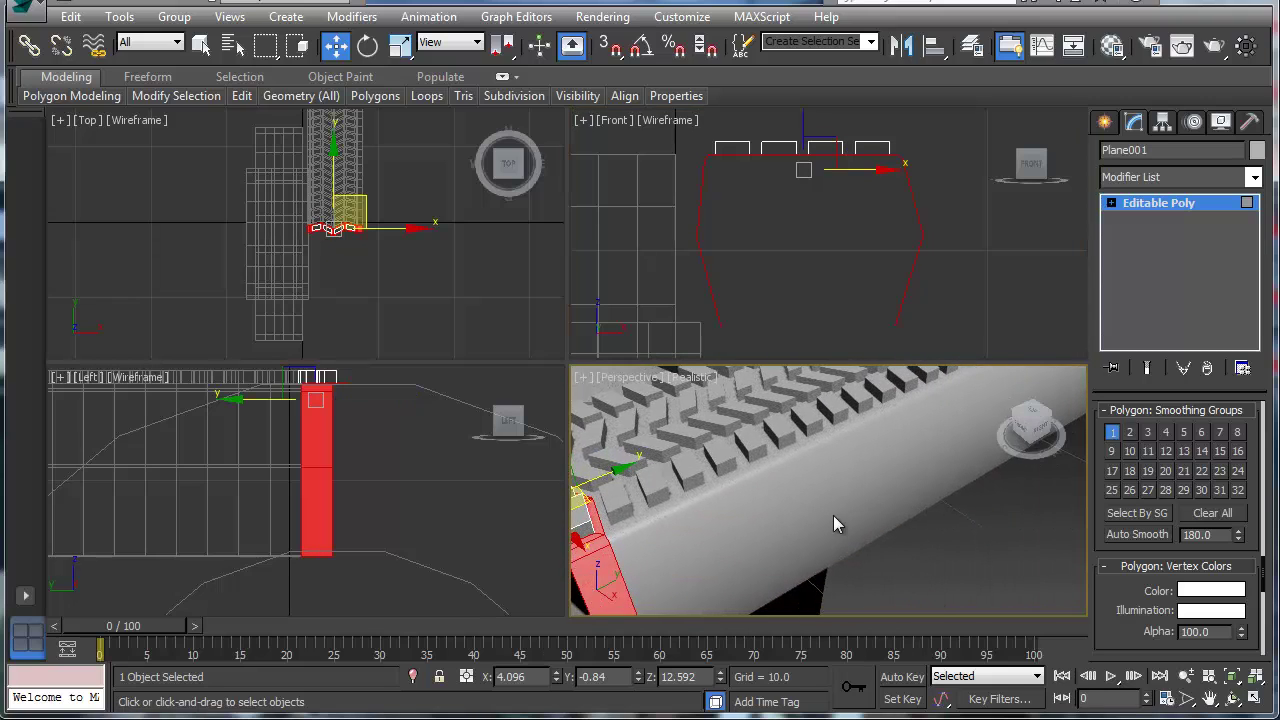
alt+middle_drag(833, 515, 739, 457)
key(alt+w)
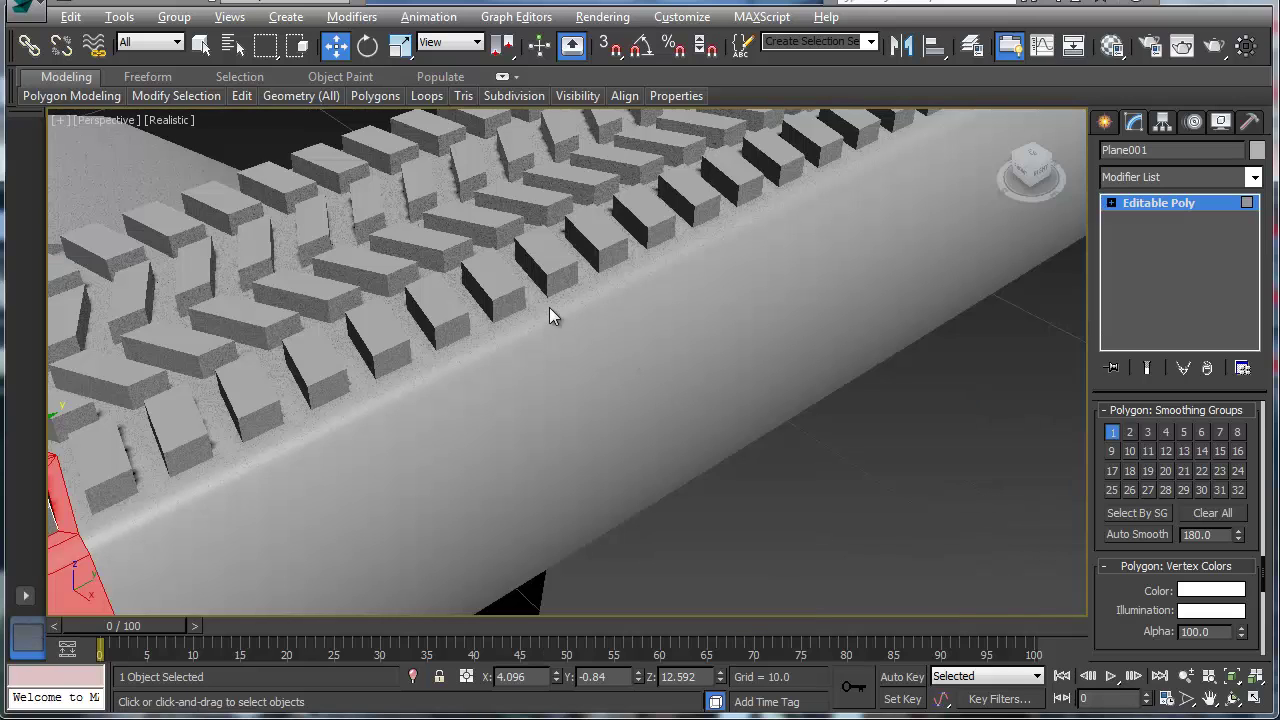
Toggle smoothing group 1 off and back on for the selected polygons to compare the shading, and leave polygon editing
scroll(549, 307, down, 10)
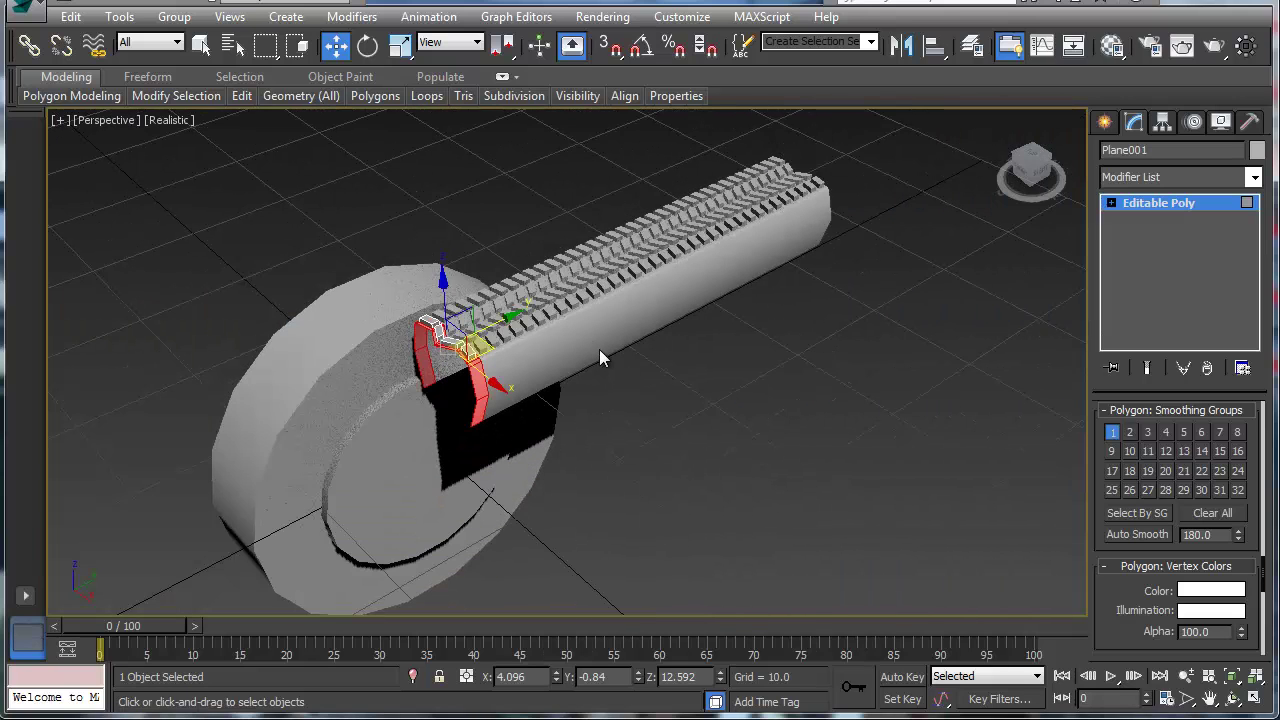
click(1113, 432)
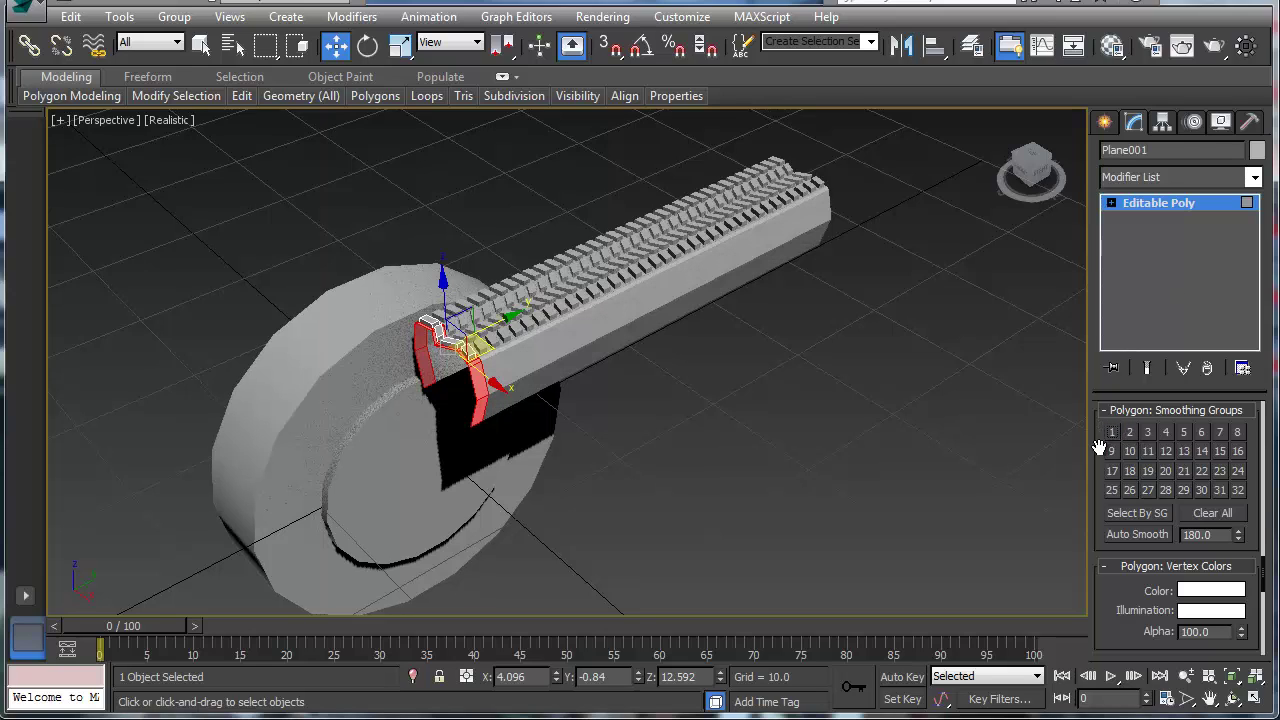
click(1111, 431)
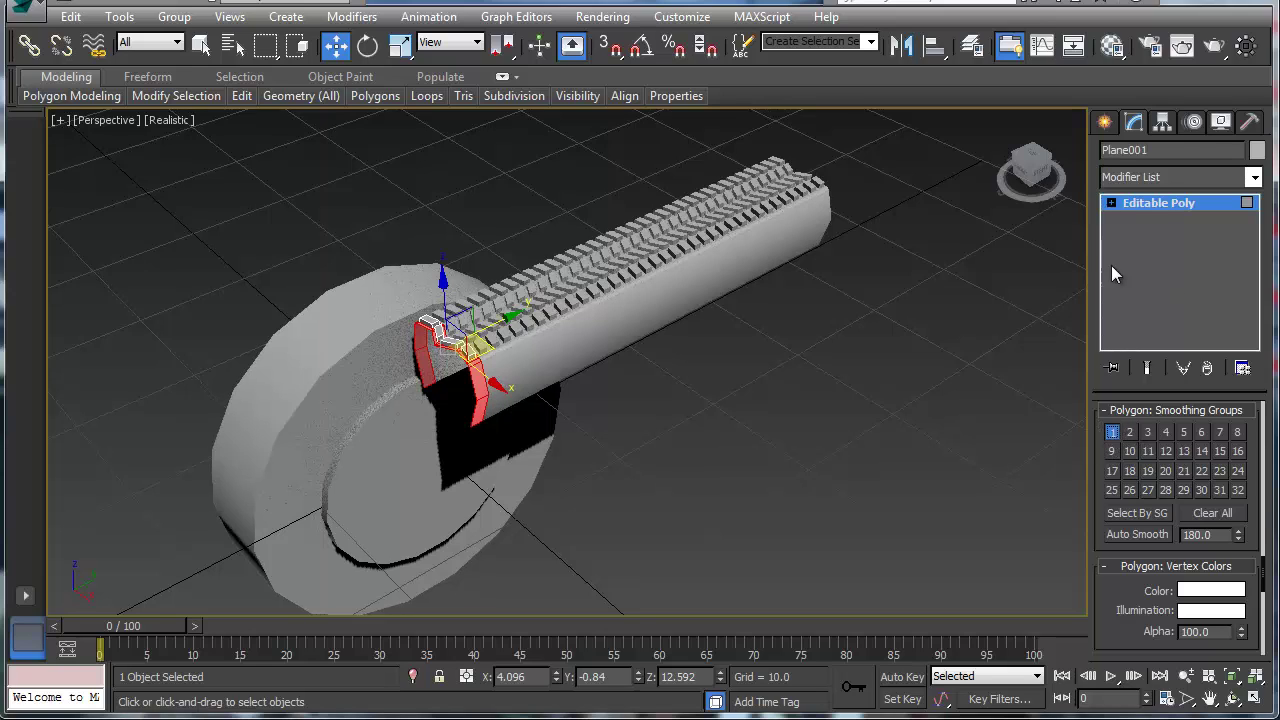
click(1157, 207)
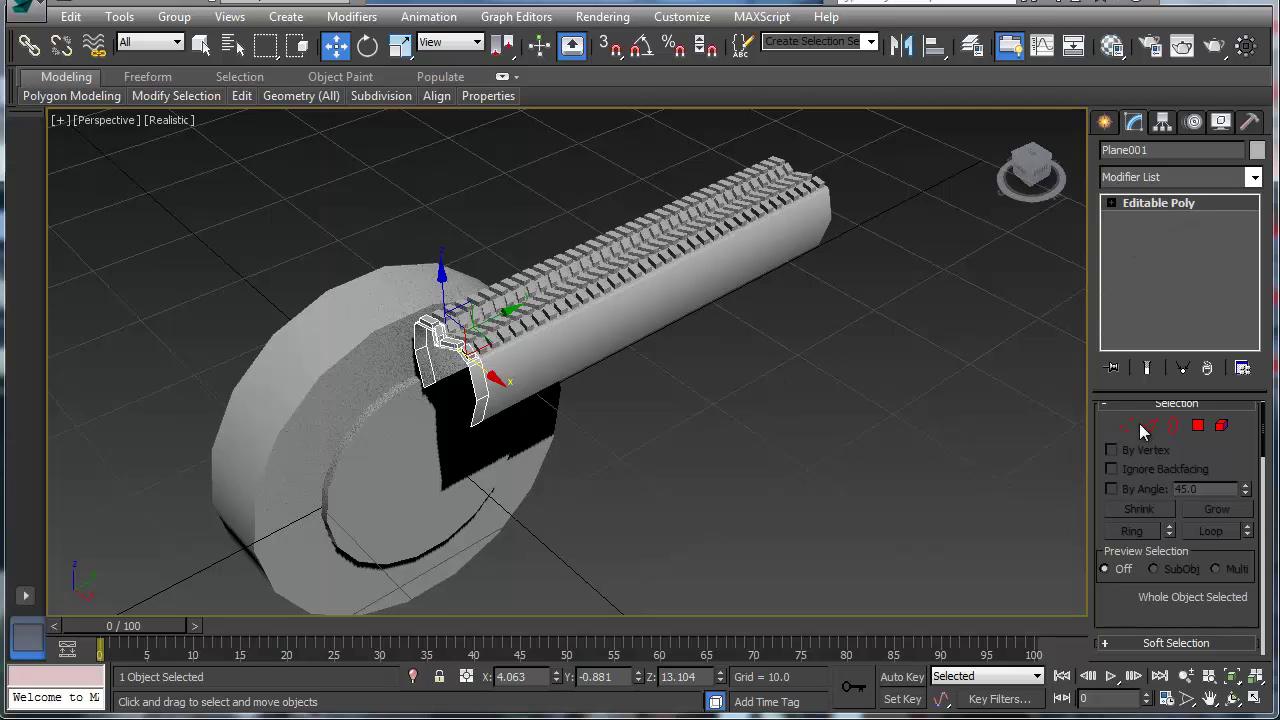
scroll(1121, 543, down, 5)
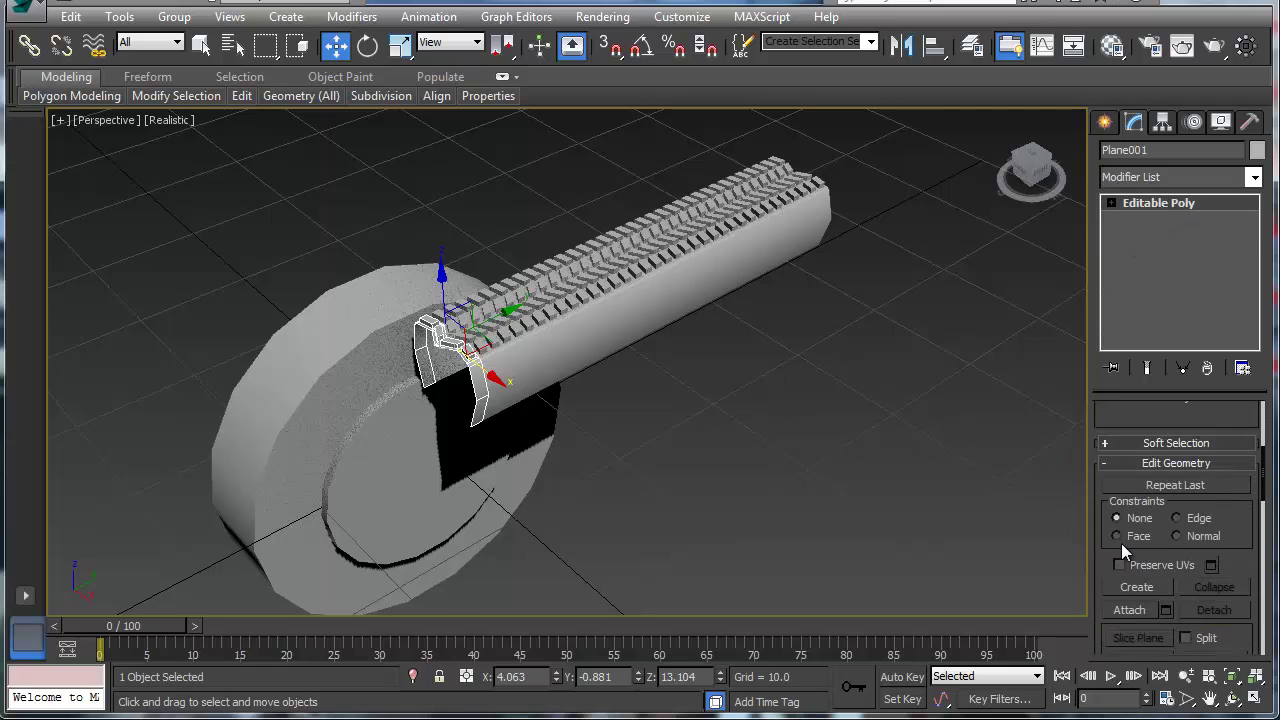
scroll(1121, 543, down, 2)
click(1167, 550)
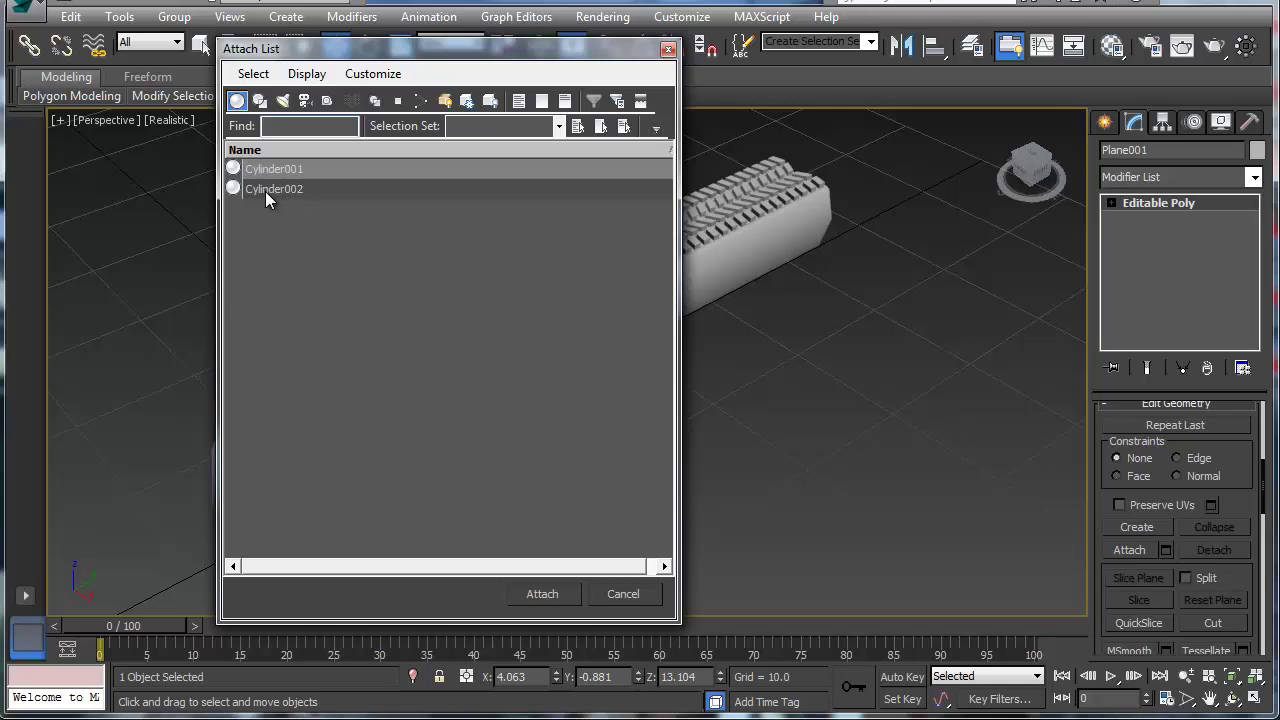
click(668, 51)
alt+middle_drag(683, 367, 669, 383)
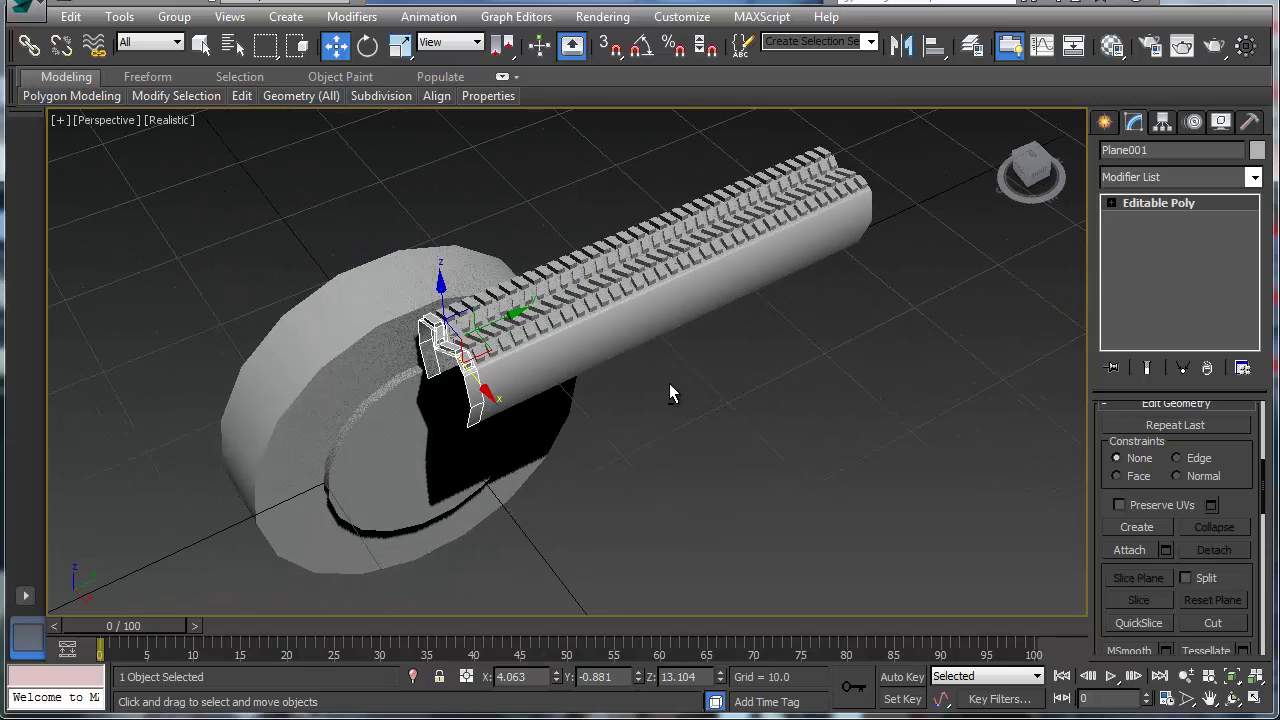
click(669, 473)
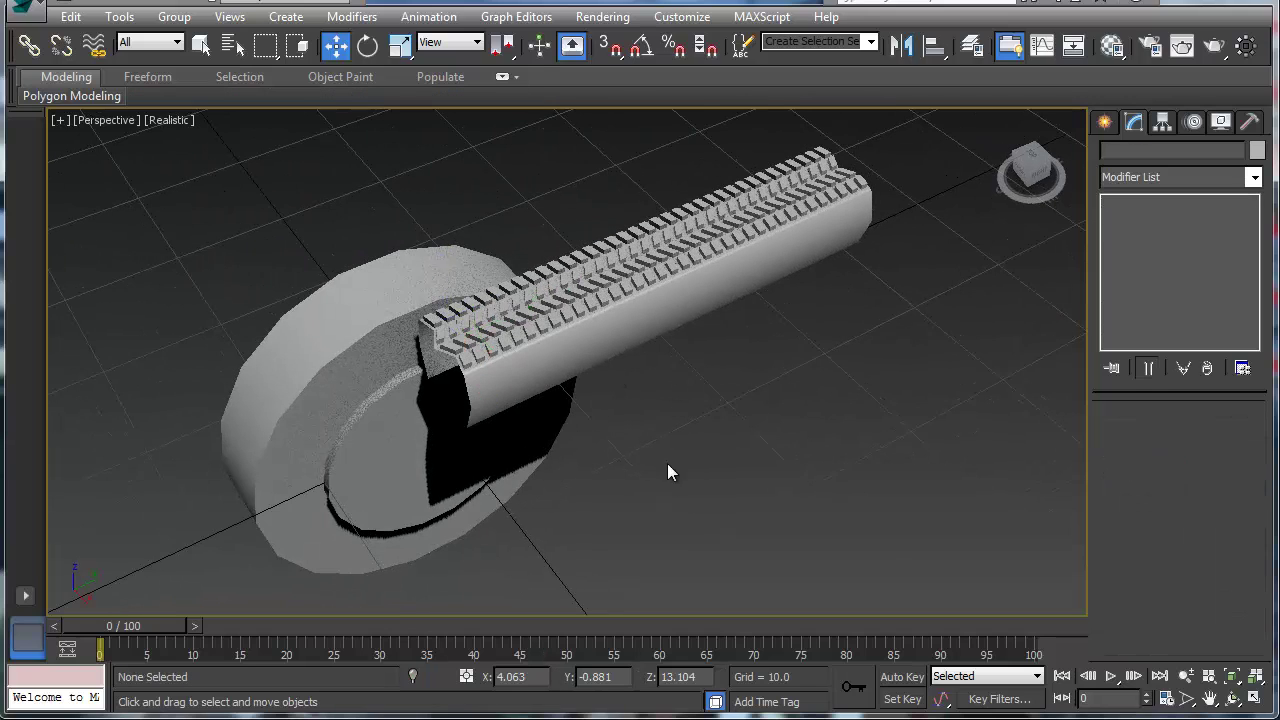
click(468, 378)
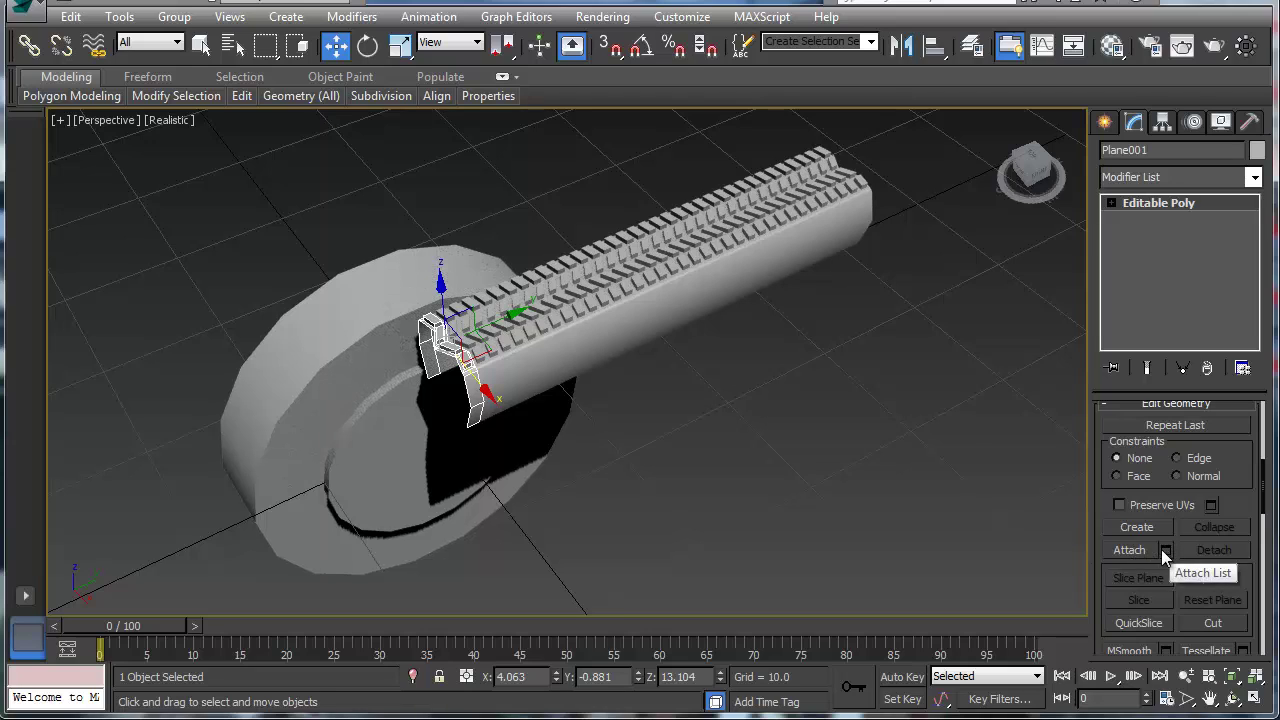
click(1165, 550)
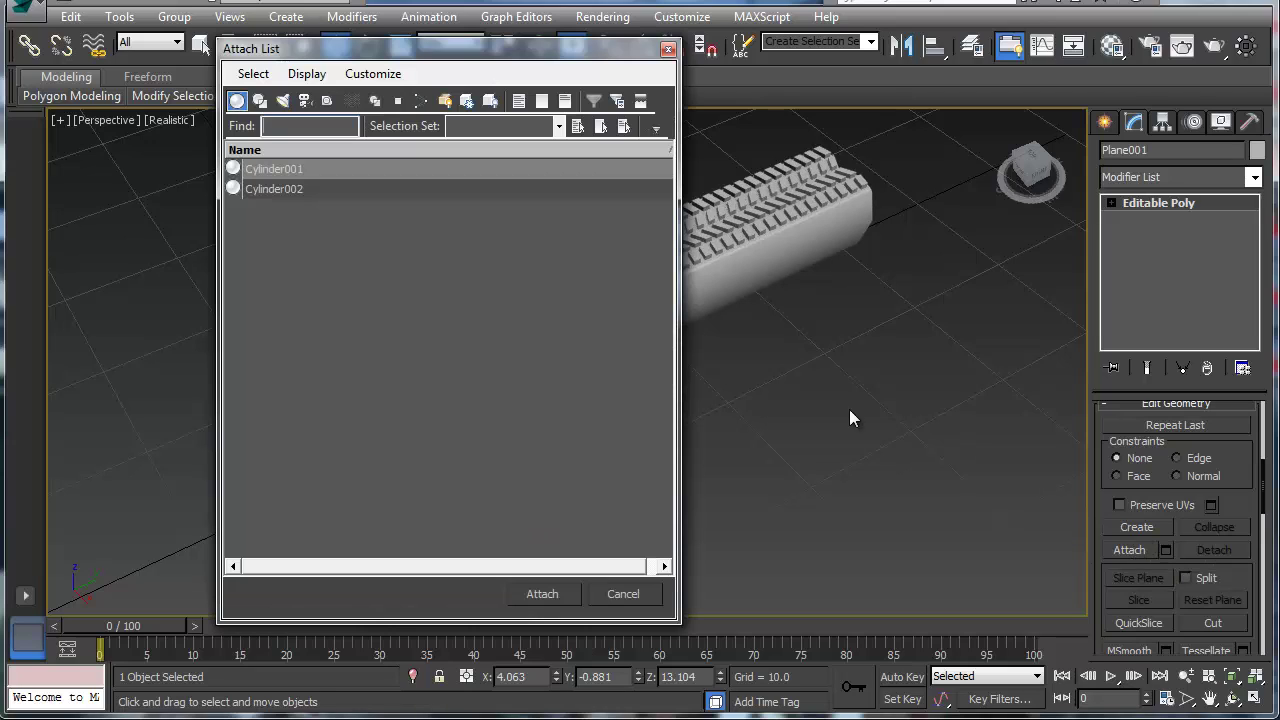
click(260, 101)
click(236, 102)
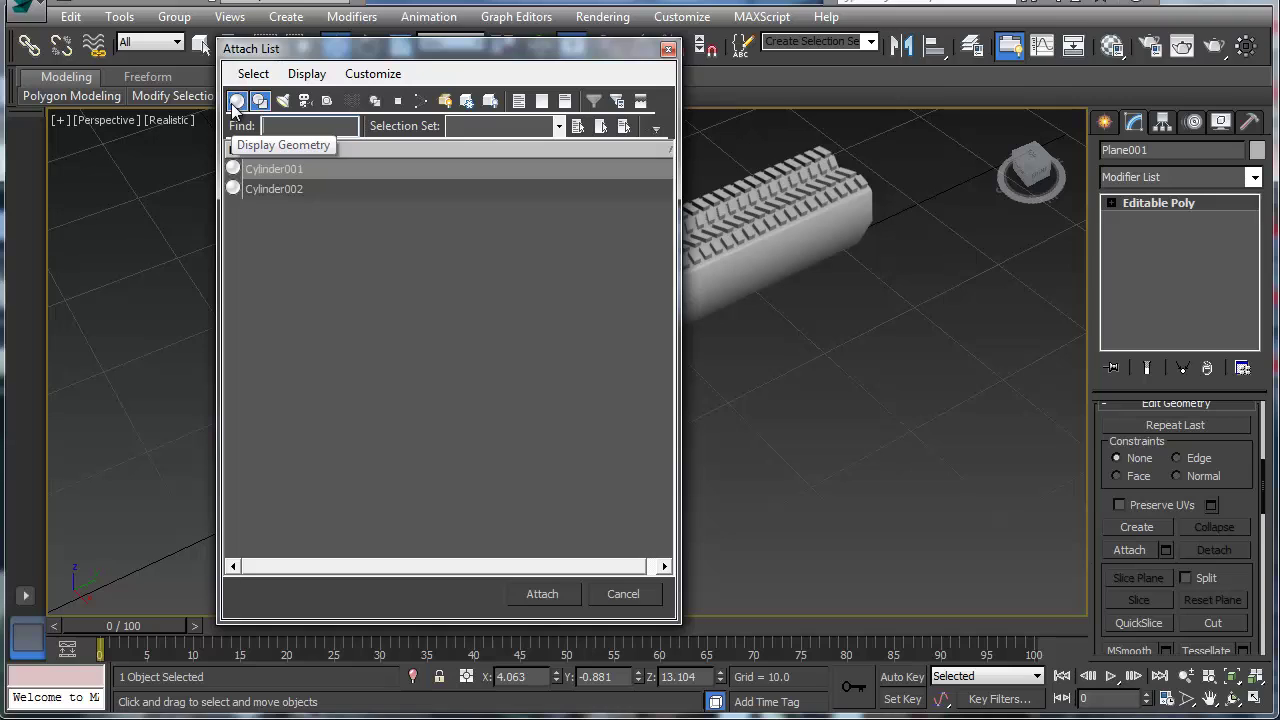
click(668, 50)
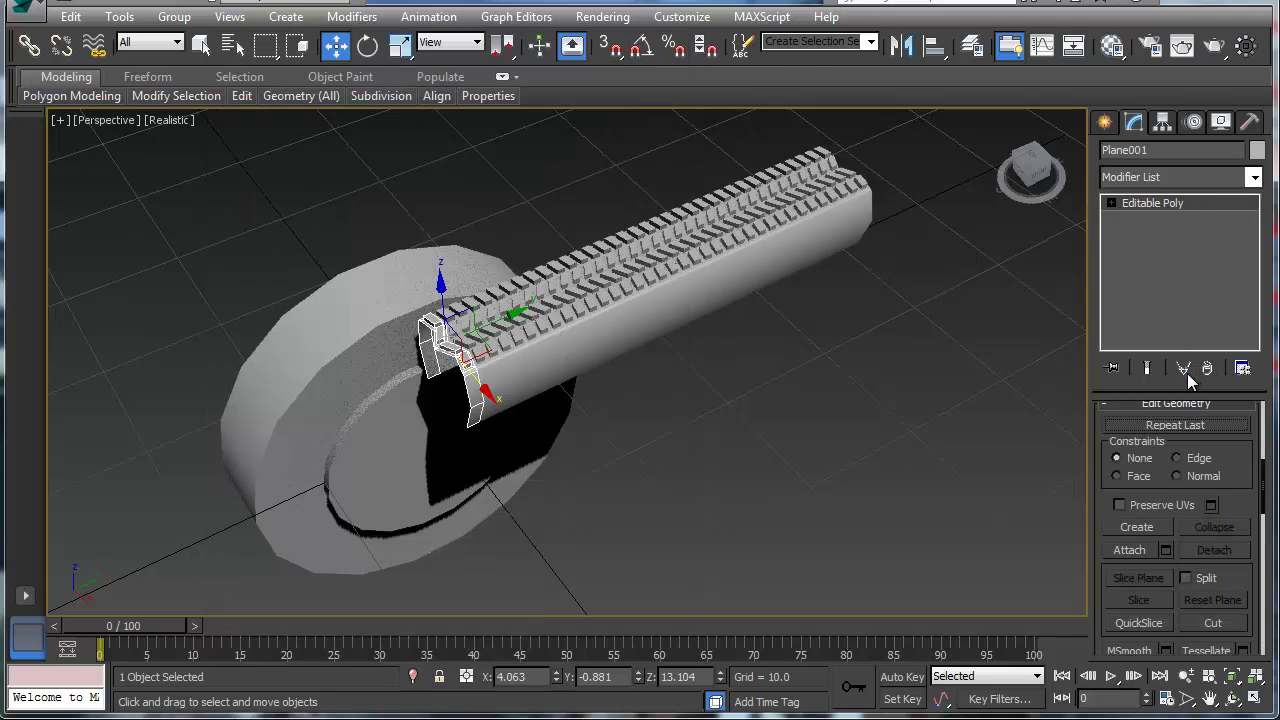
Attach all the arrayed tread pieces to the first piece using the Attach List, leaving out the wheel cylinders
click(1130, 550)
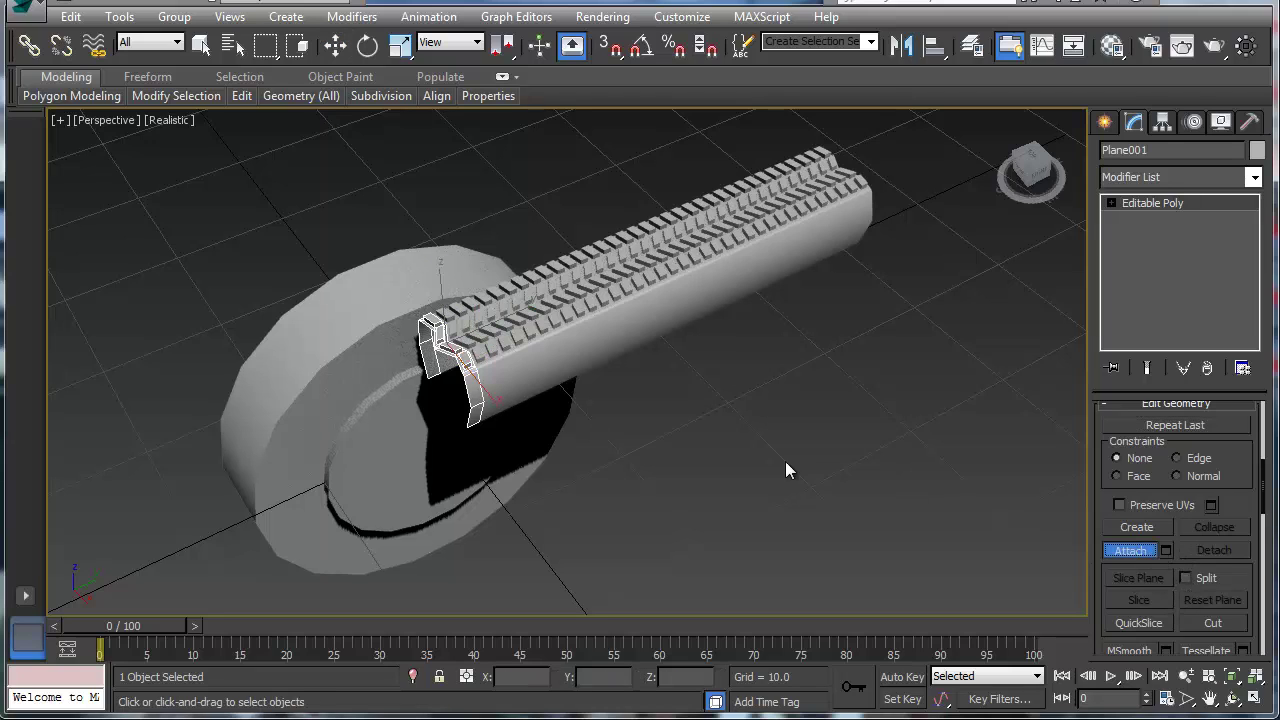
click(1165, 550)
drag(339, 209, 334, 652)
click(549, 594)
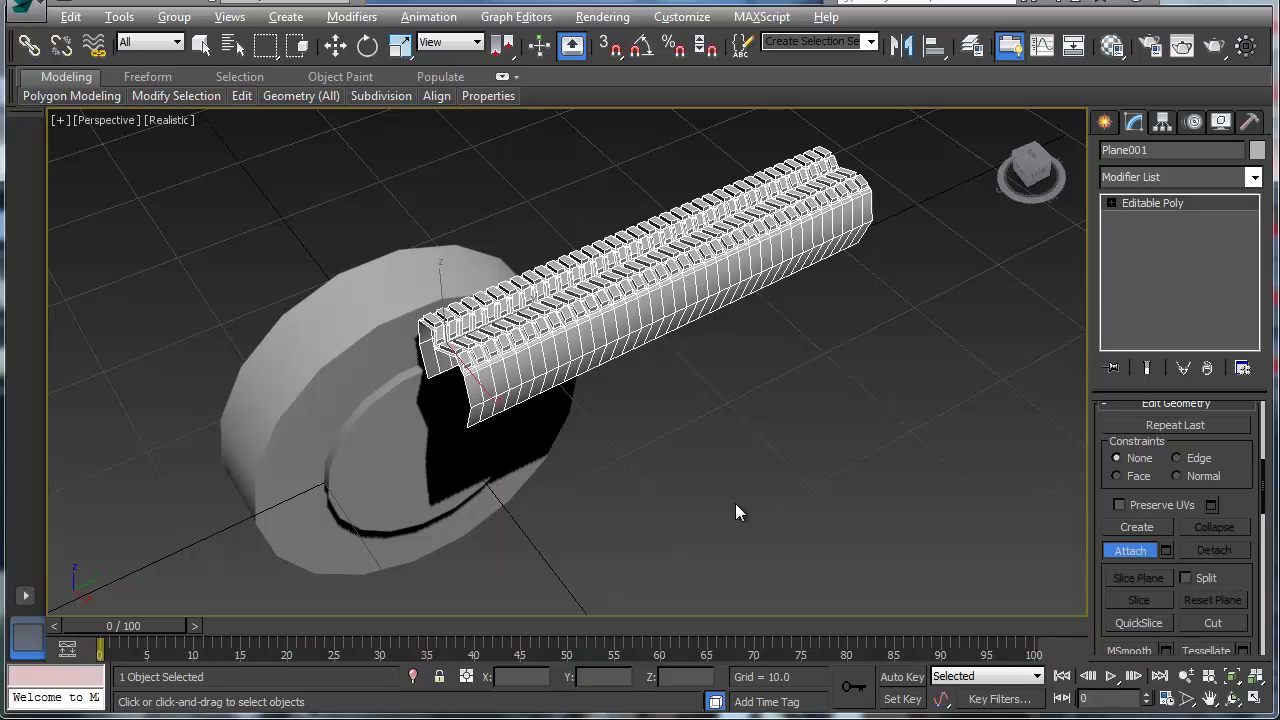
right_click(941, 481)
Weld all vertices of the combined tread strip with a 0.1 threshold, clear the selection and leave vertex editing
click(1111, 203)
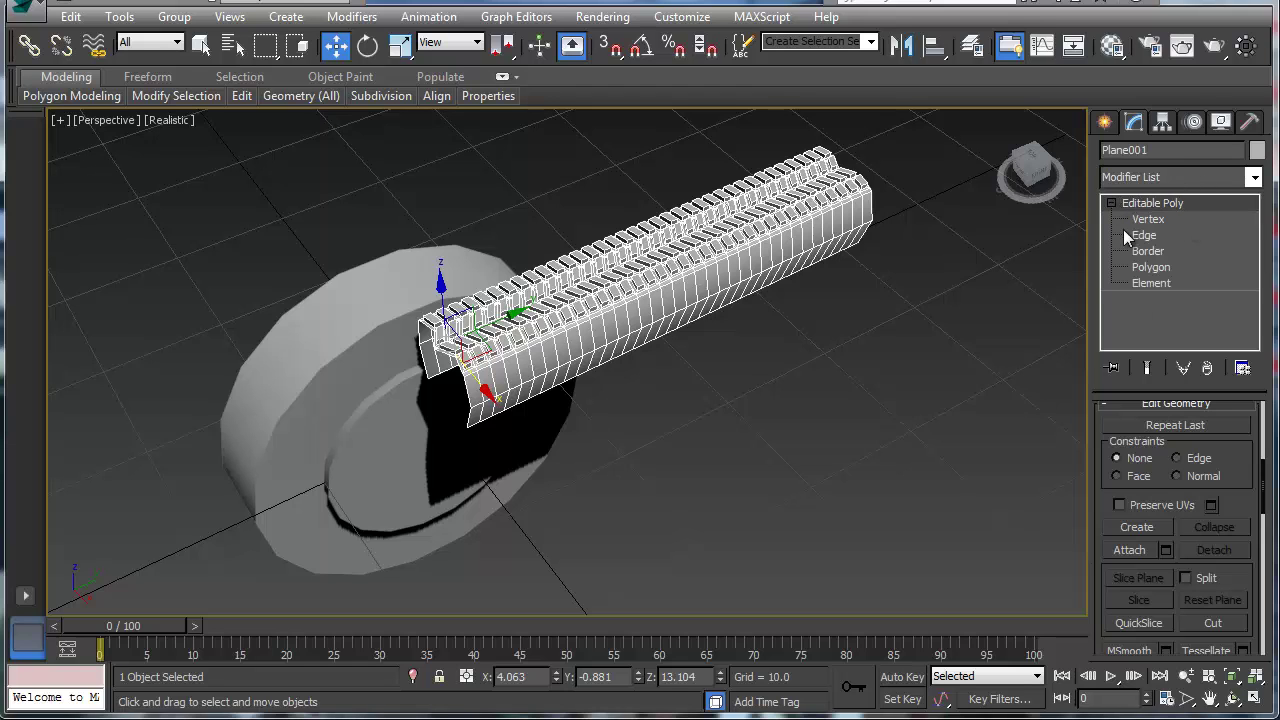
click(1145, 219)
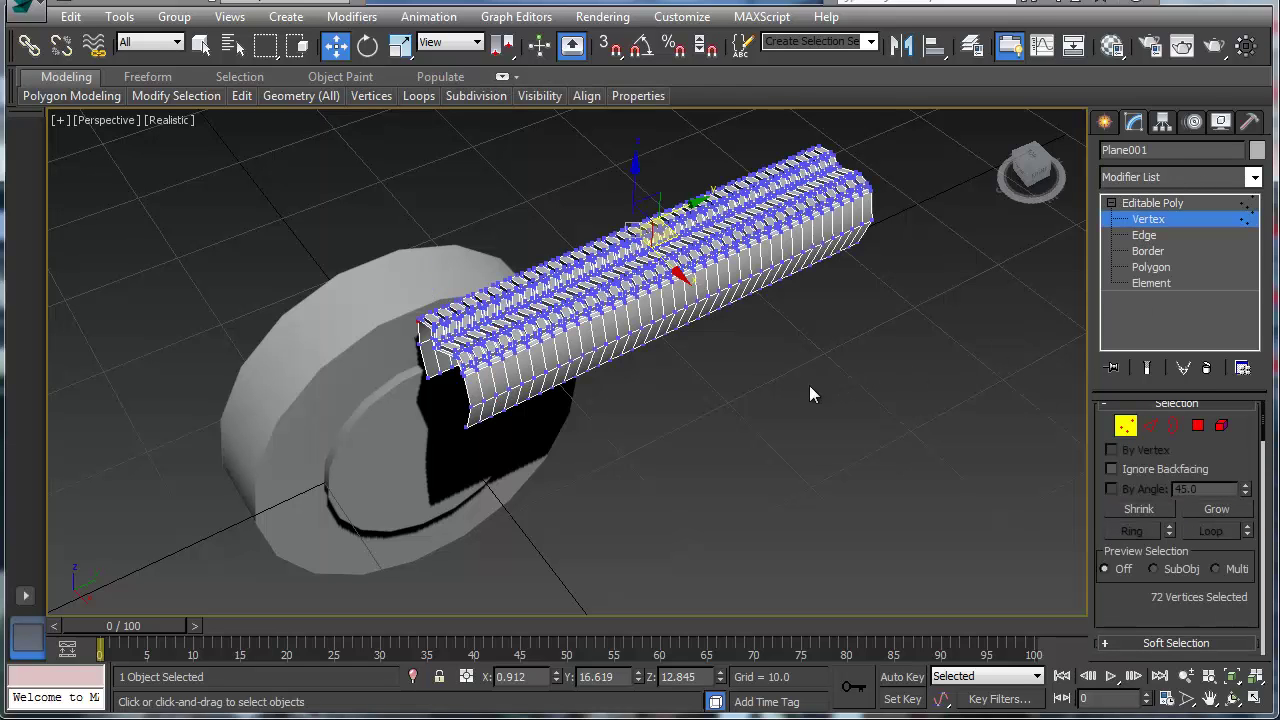
alt+middle_drag(647, 431, 609, 397)
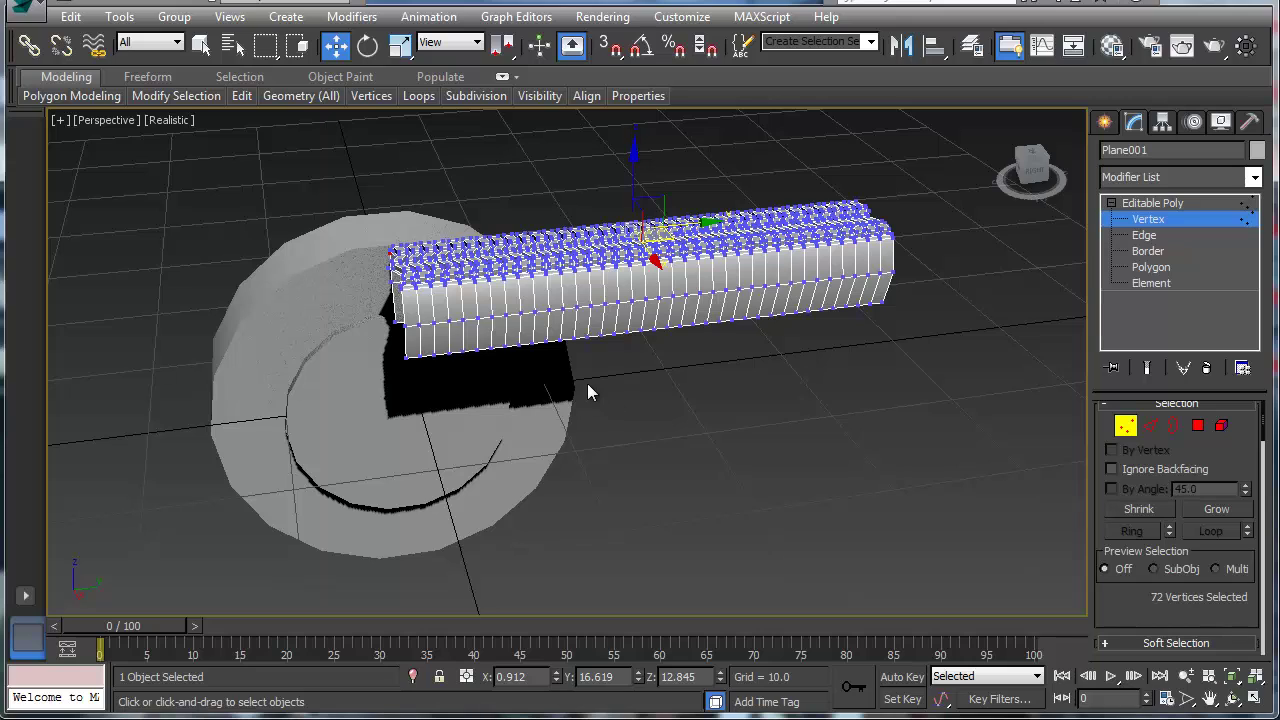
key(ctrl+a)
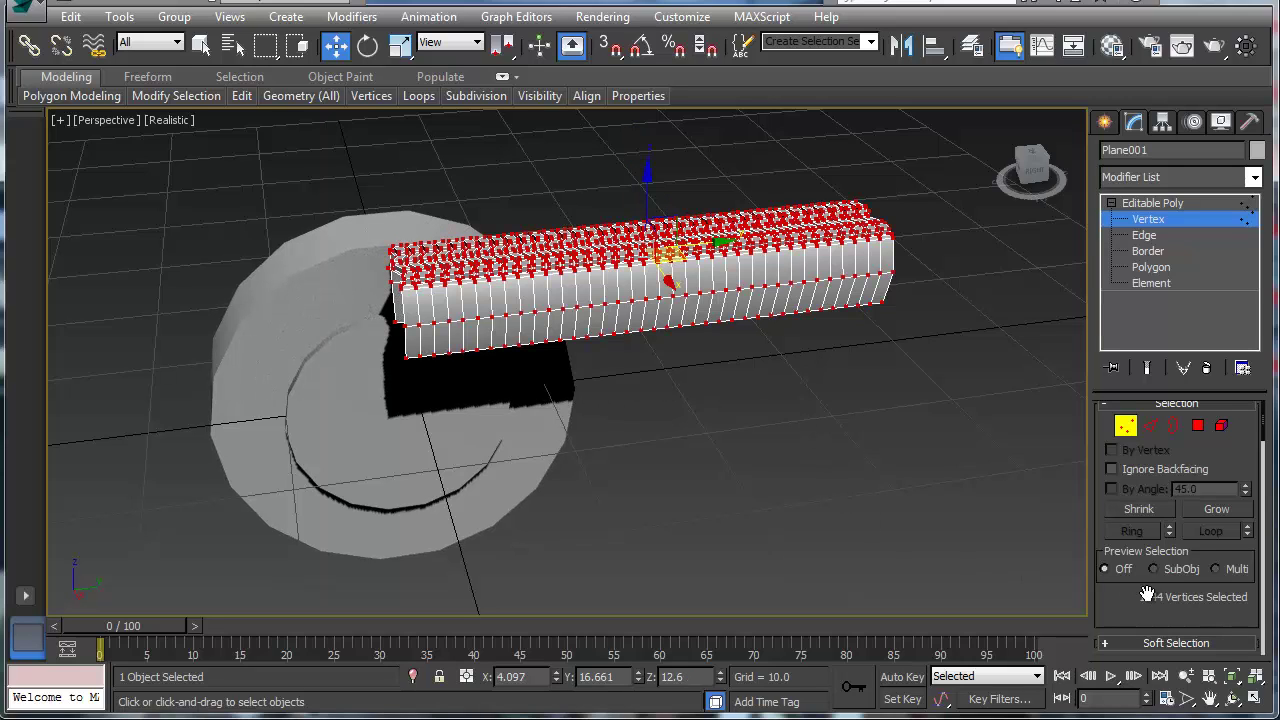
scroll(1147, 594, down, 5)
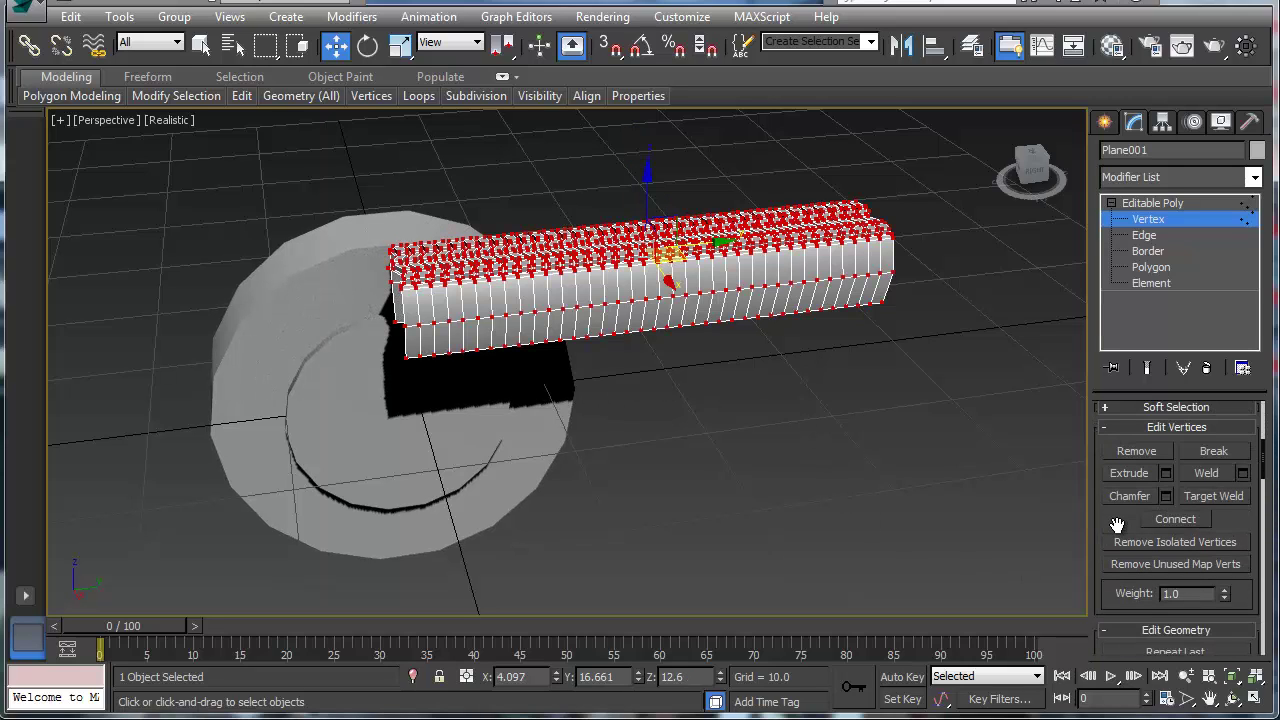
click(1243, 476)
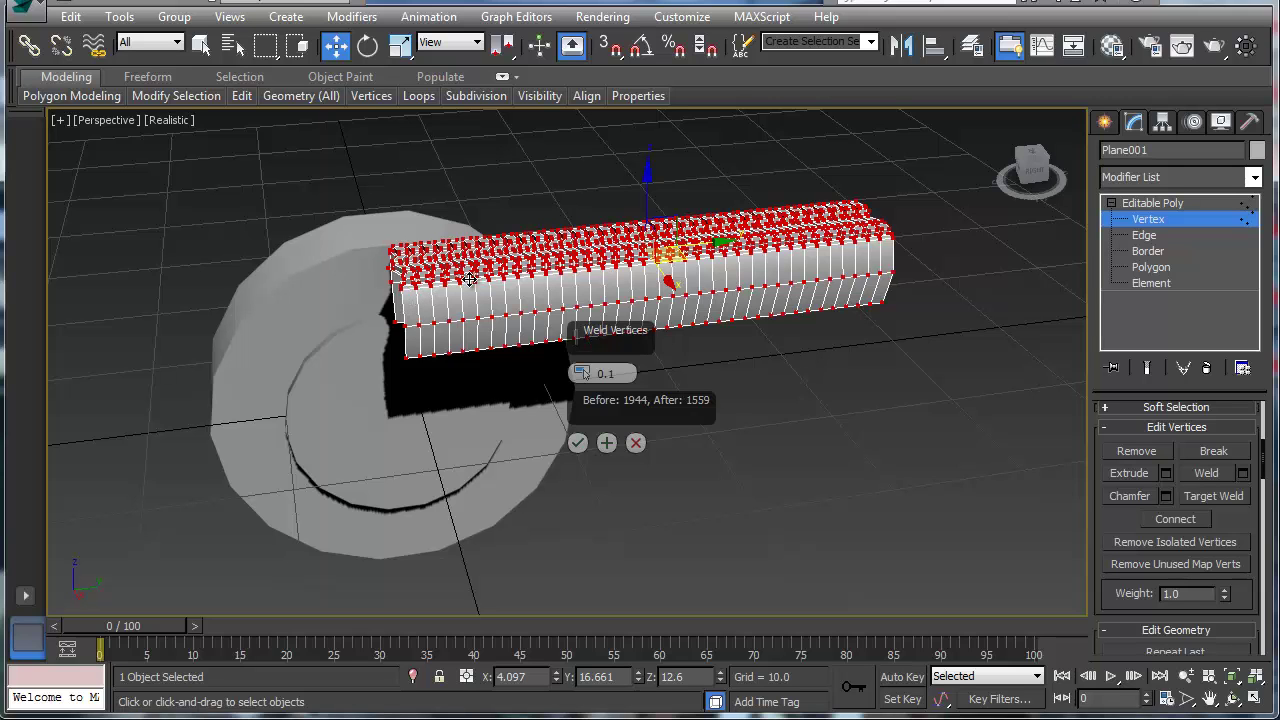
scroll(470, 280, up, 6)
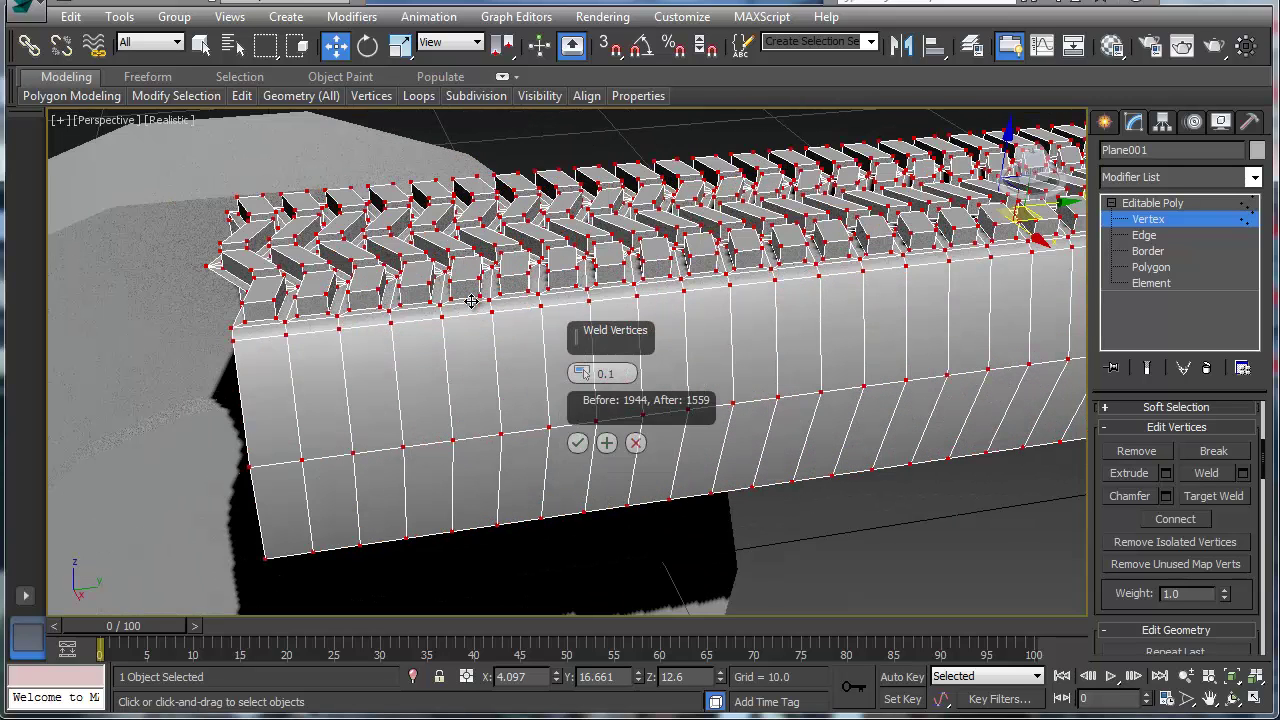
scroll(472, 265, up, 2)
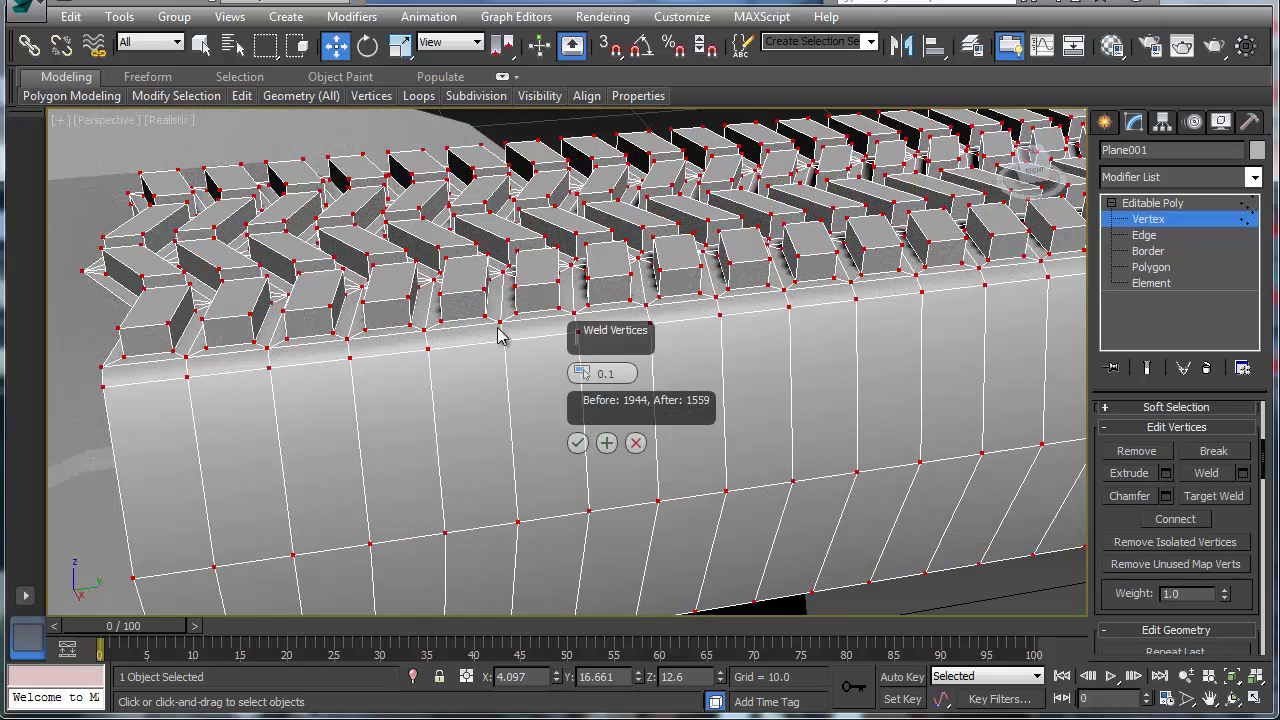
click(578, 443)
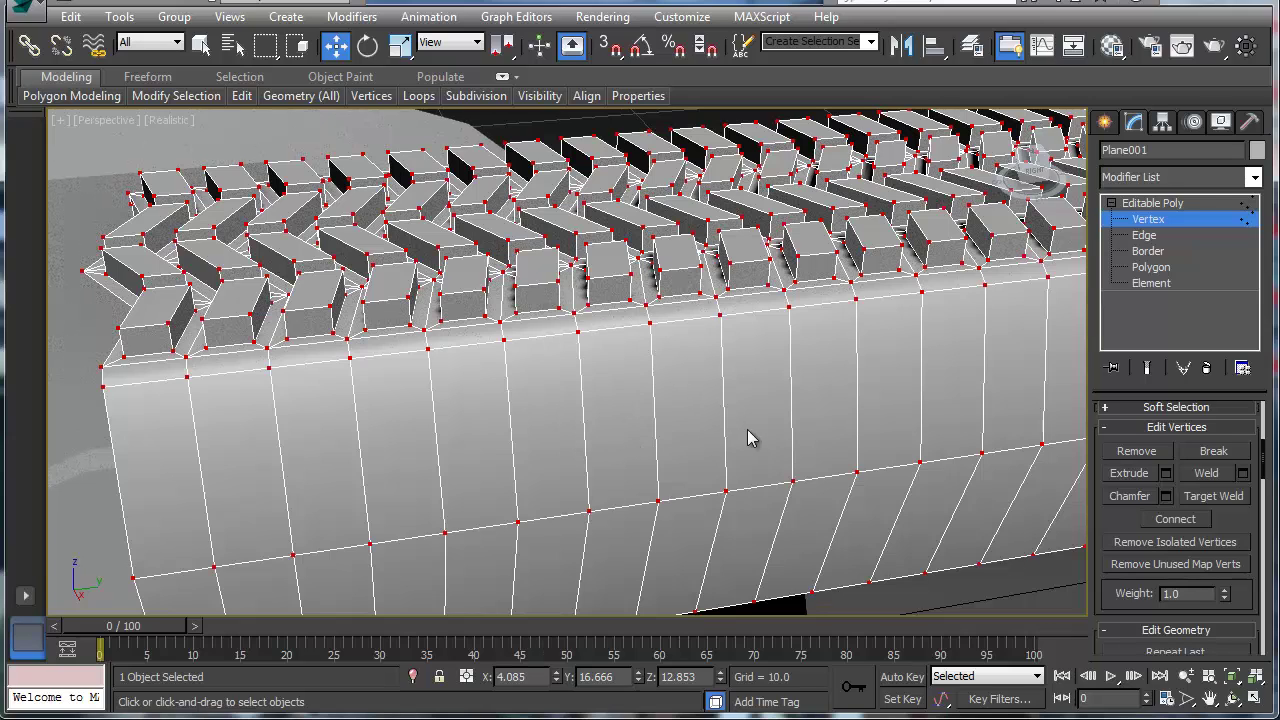
scroll(777, 477, down, 6)
click(805, 512)
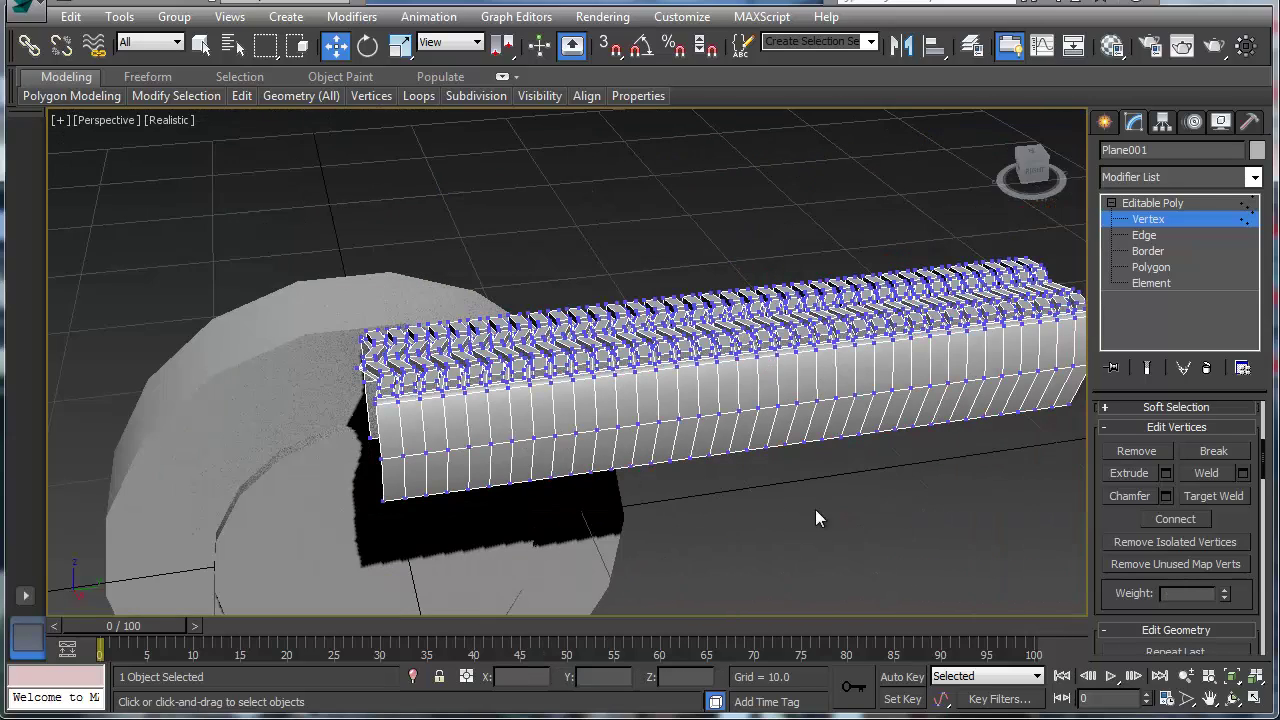
click(1158, 220)
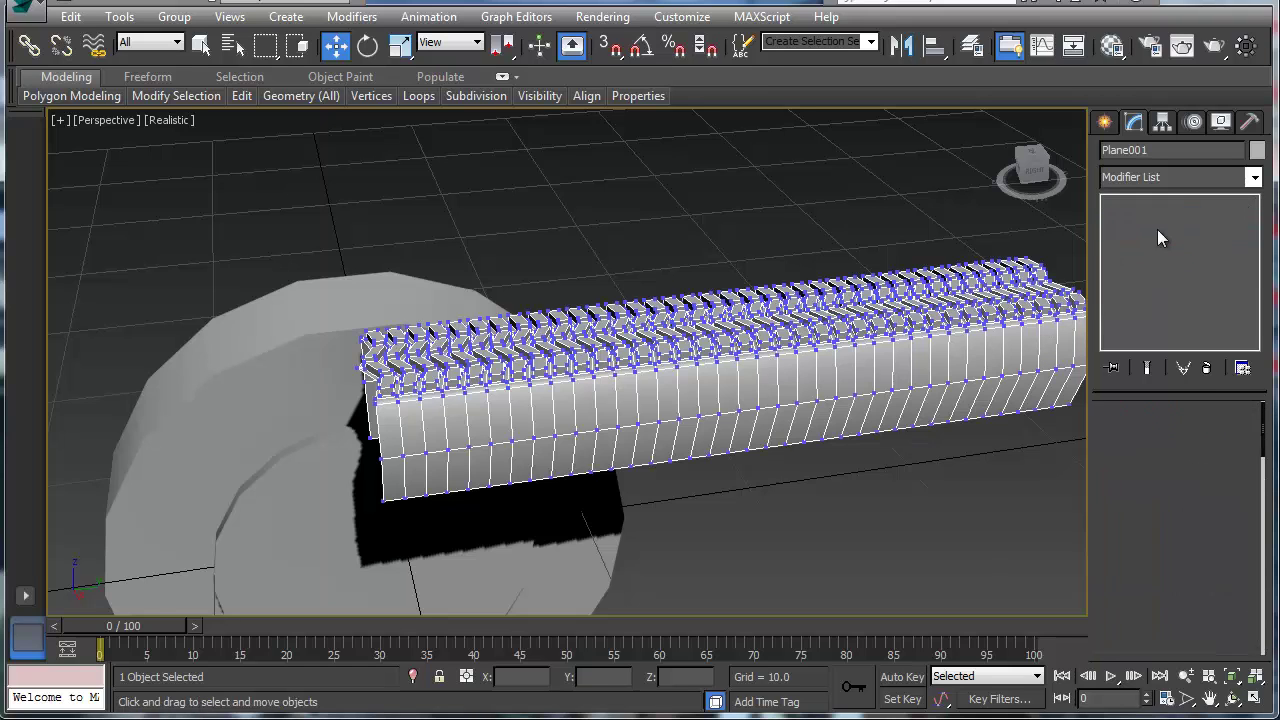
Add an Unwrap UVW modifier to the tread strip and bring its Edit UVs options into view
click(1252, 178)
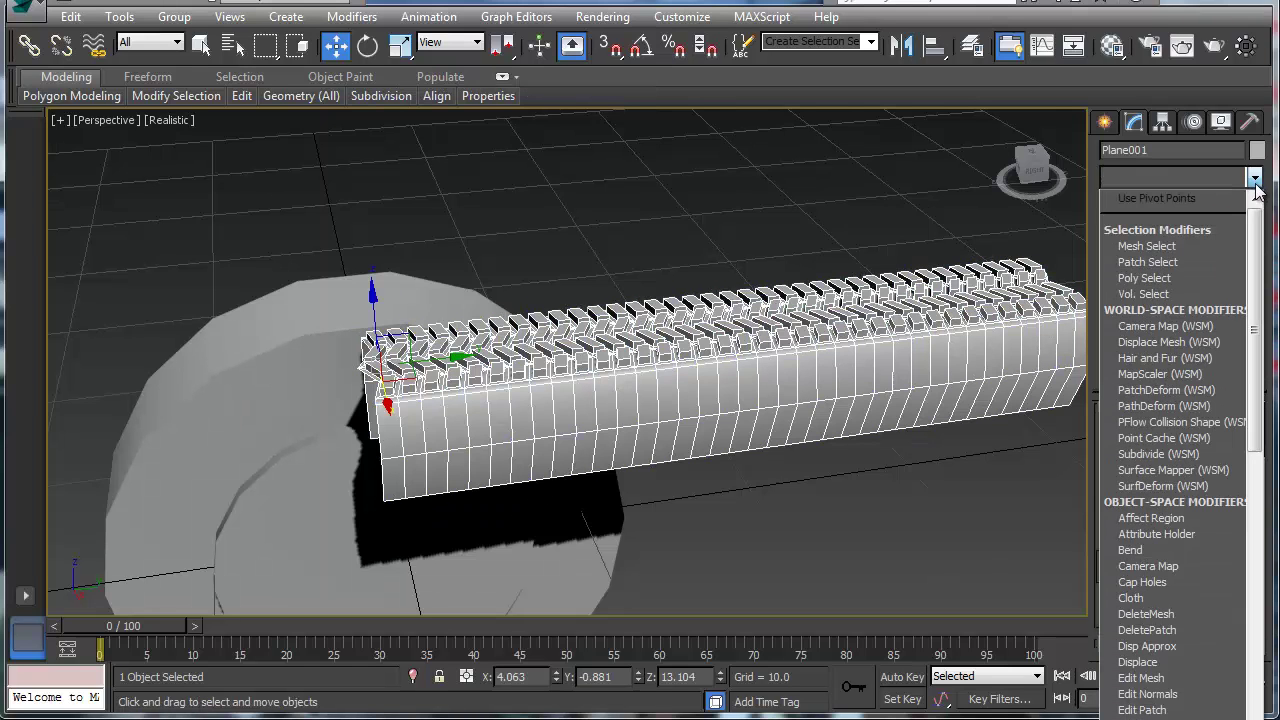
drag(1259, 265, 1260, 672)
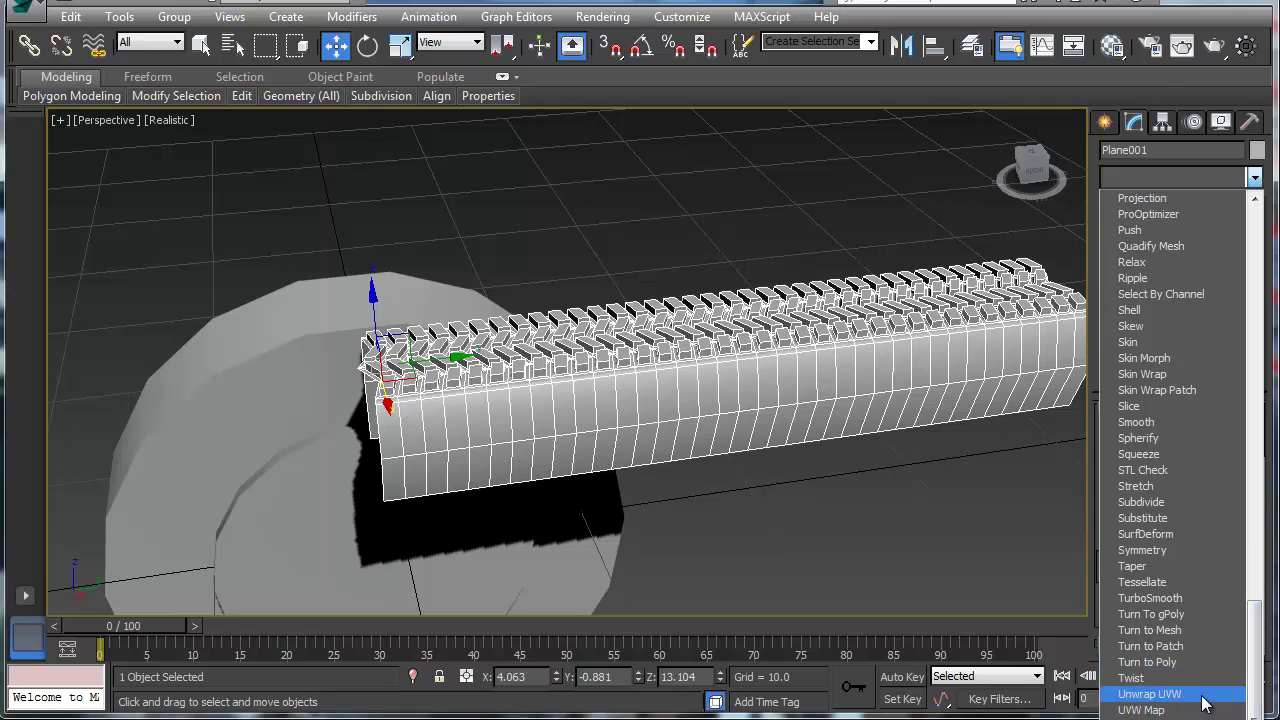
click(1160, 694)
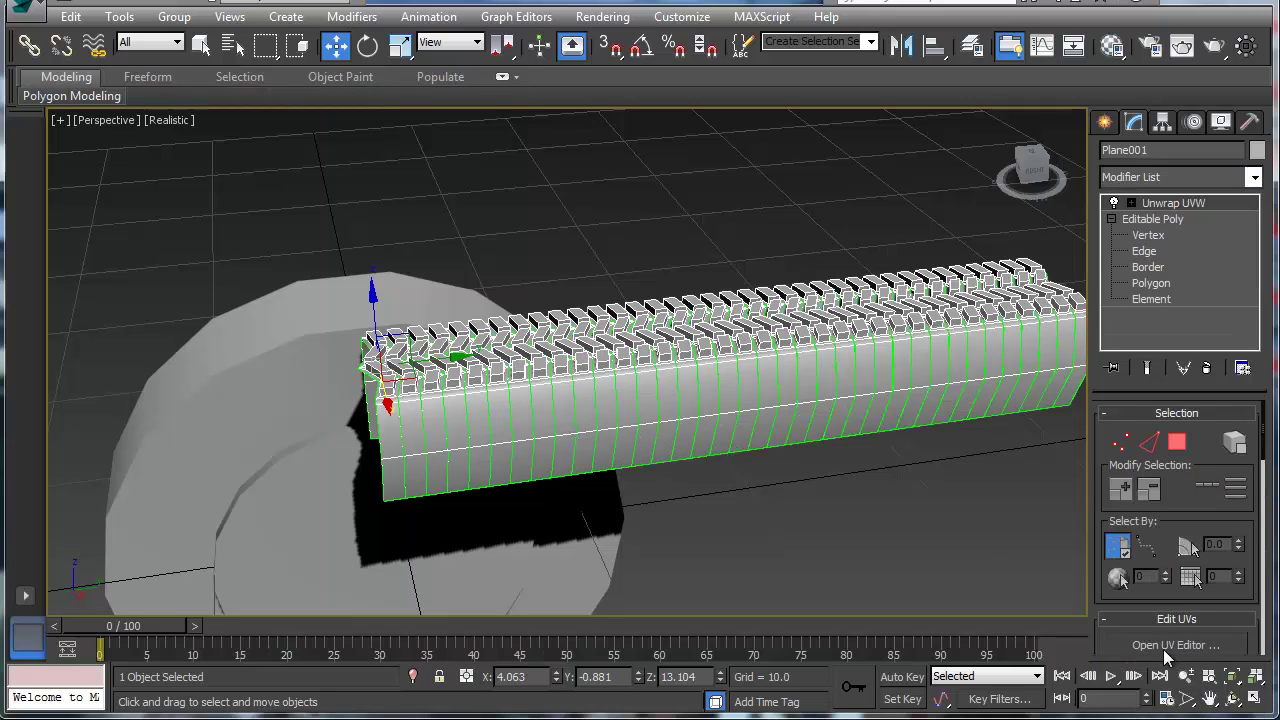
drag(1121, 596, 1122, 430)
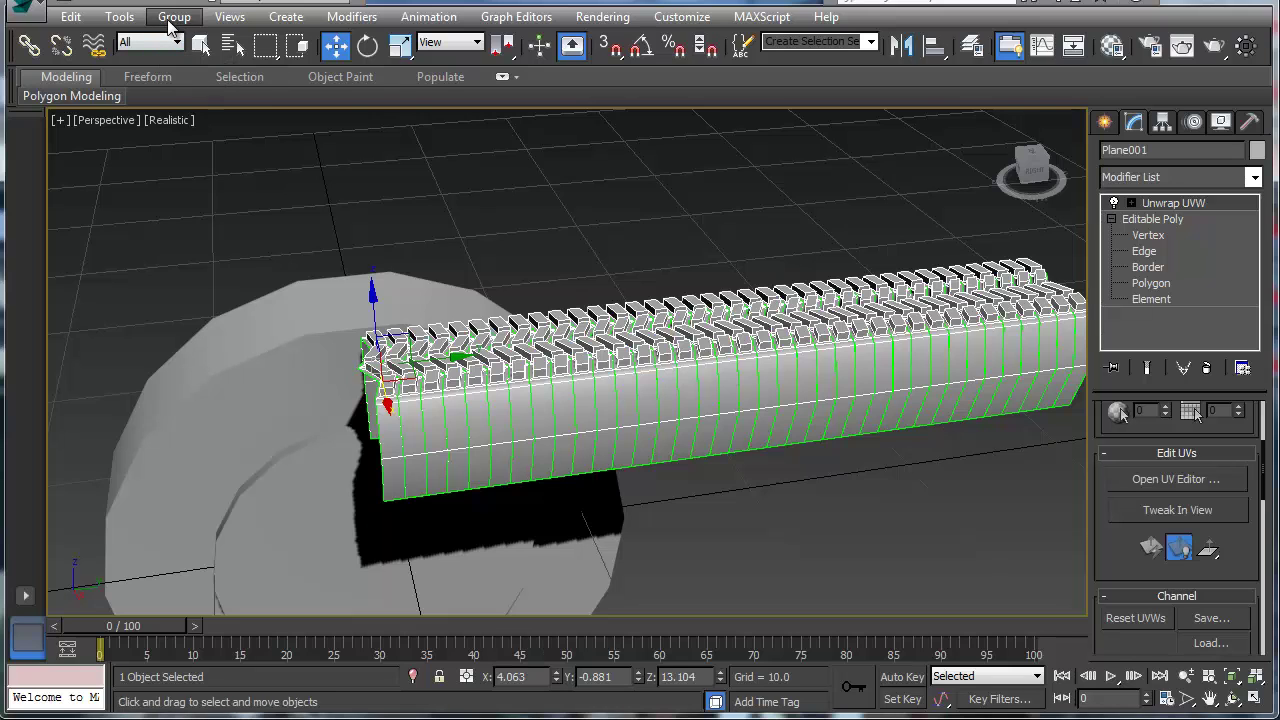
click(120, 17)
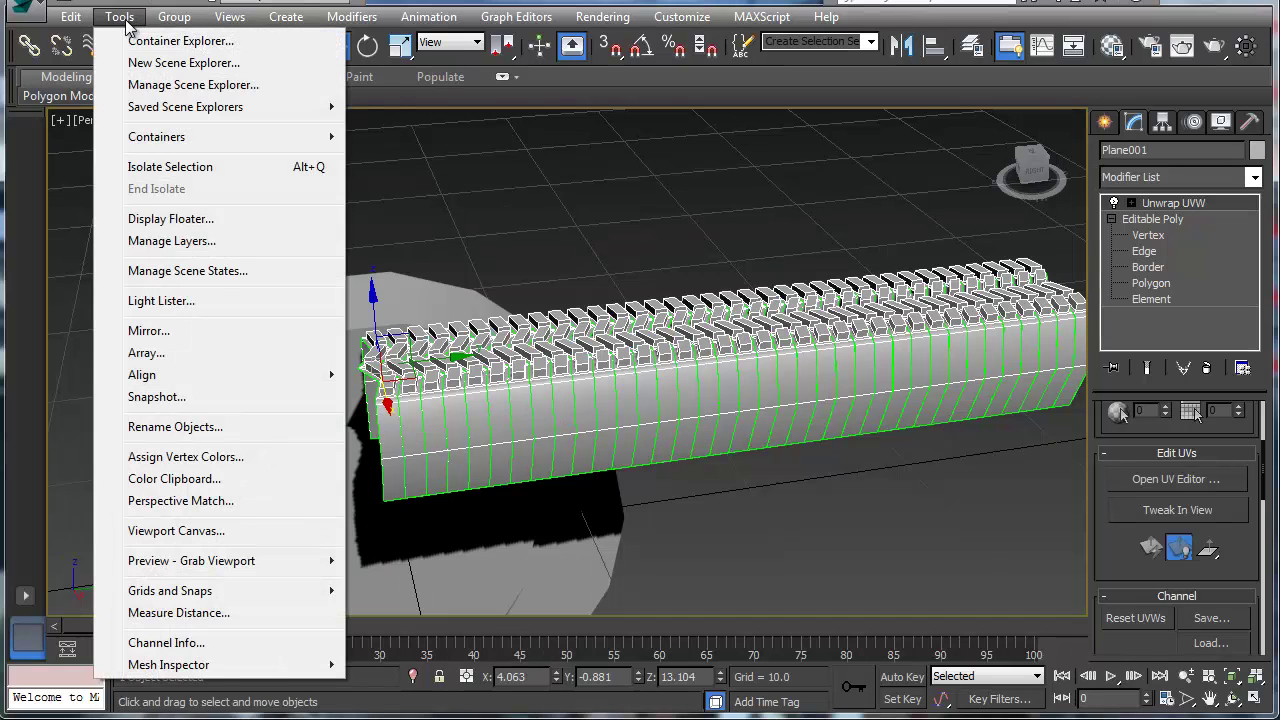
click(174, 17)
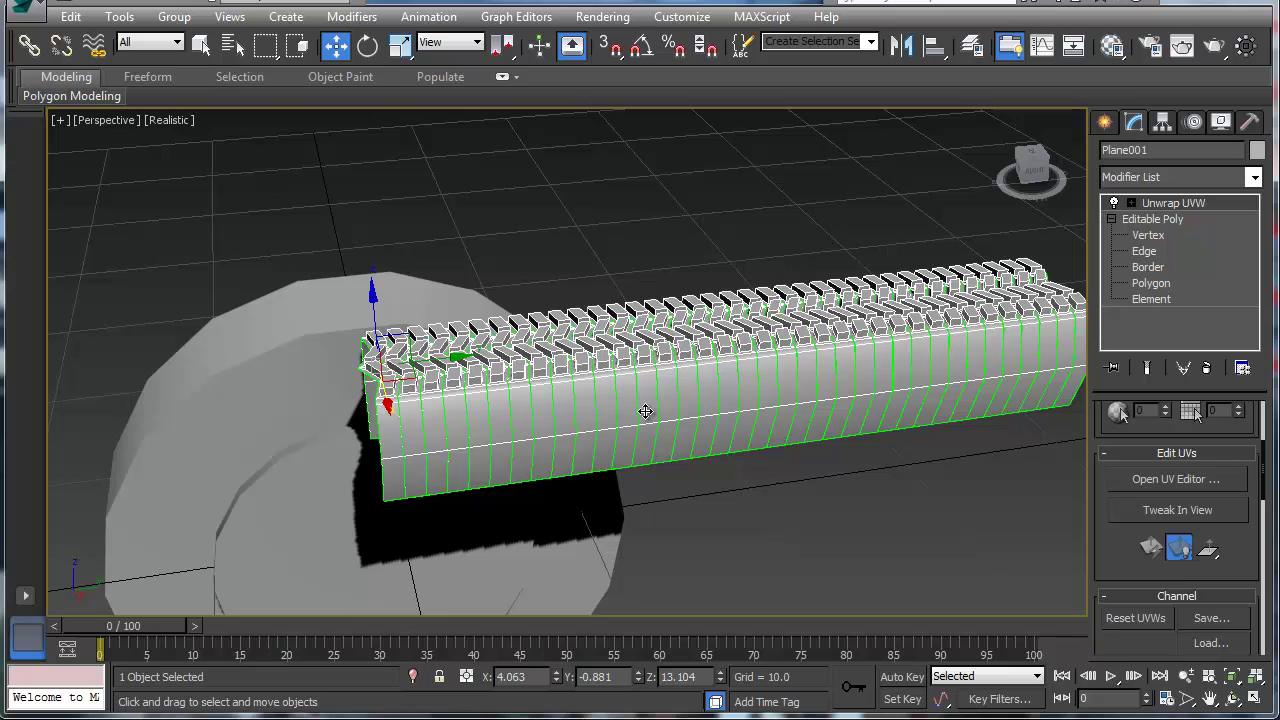
Enter the Unwrap UVW modifier's polygon level, clear the face selection and start a cylindrical projection
click(1131, 203)
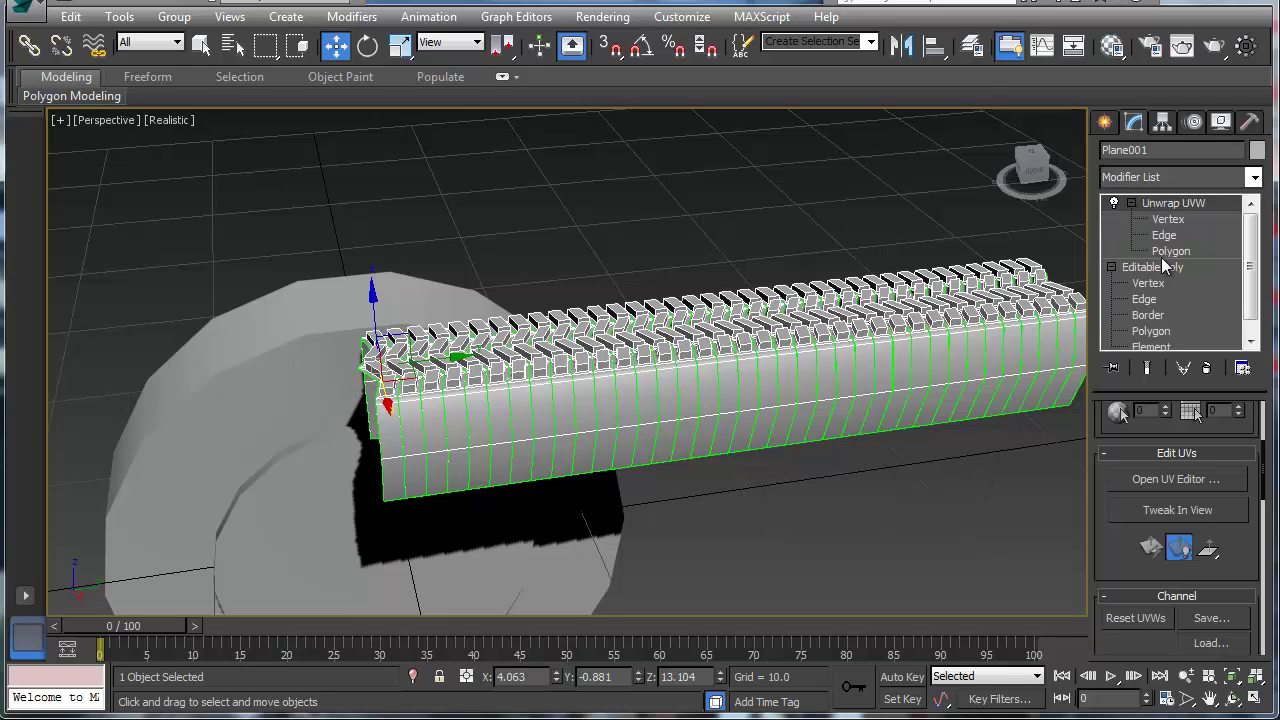
click(1171, 251)
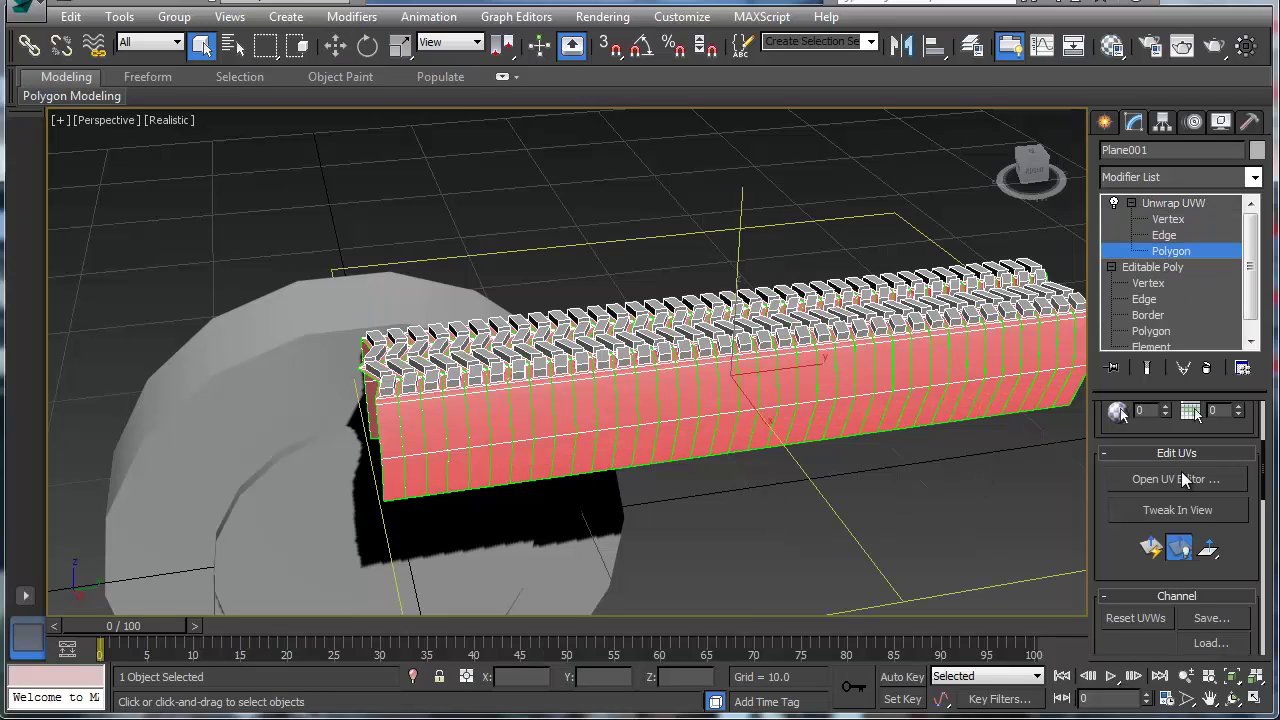
click(945, 503)
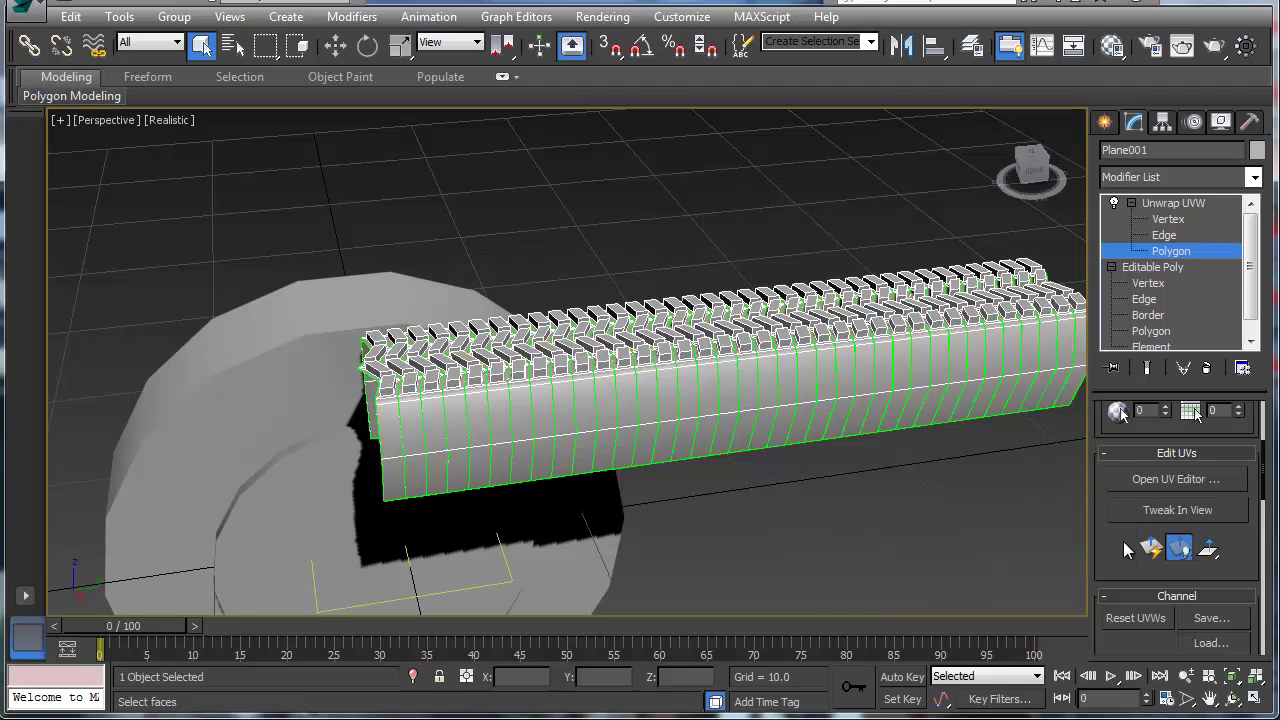
scroll(1119, 567, down, 8)
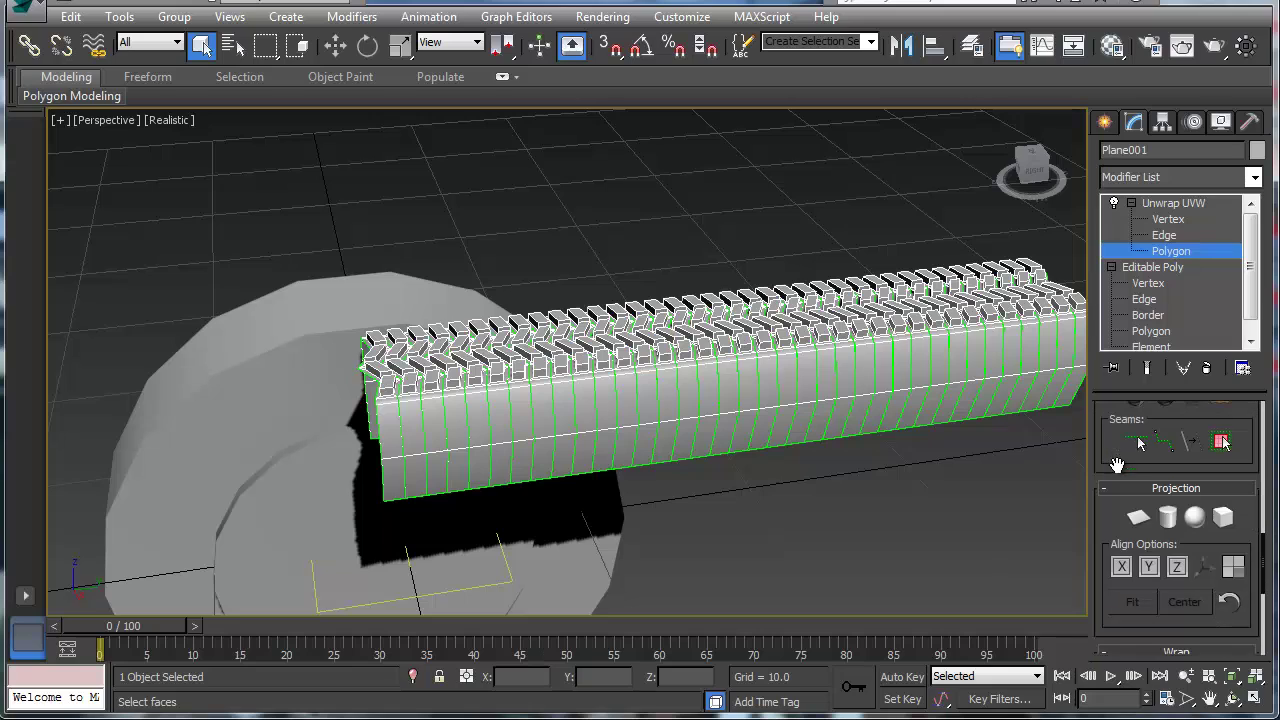
click(1166, 516)
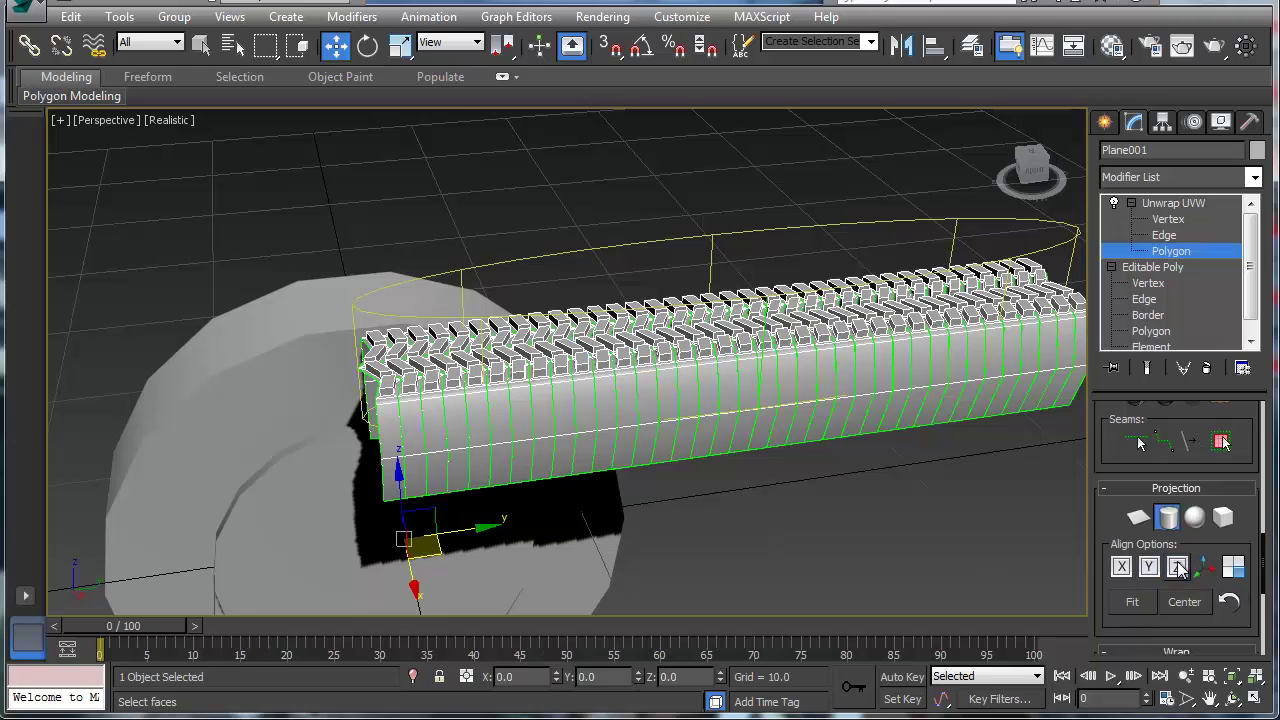
Rotate the cylindrical projection gizmo so that its axis runs along the length of the tread strip
middle_drag(855, 423, 685, 428)
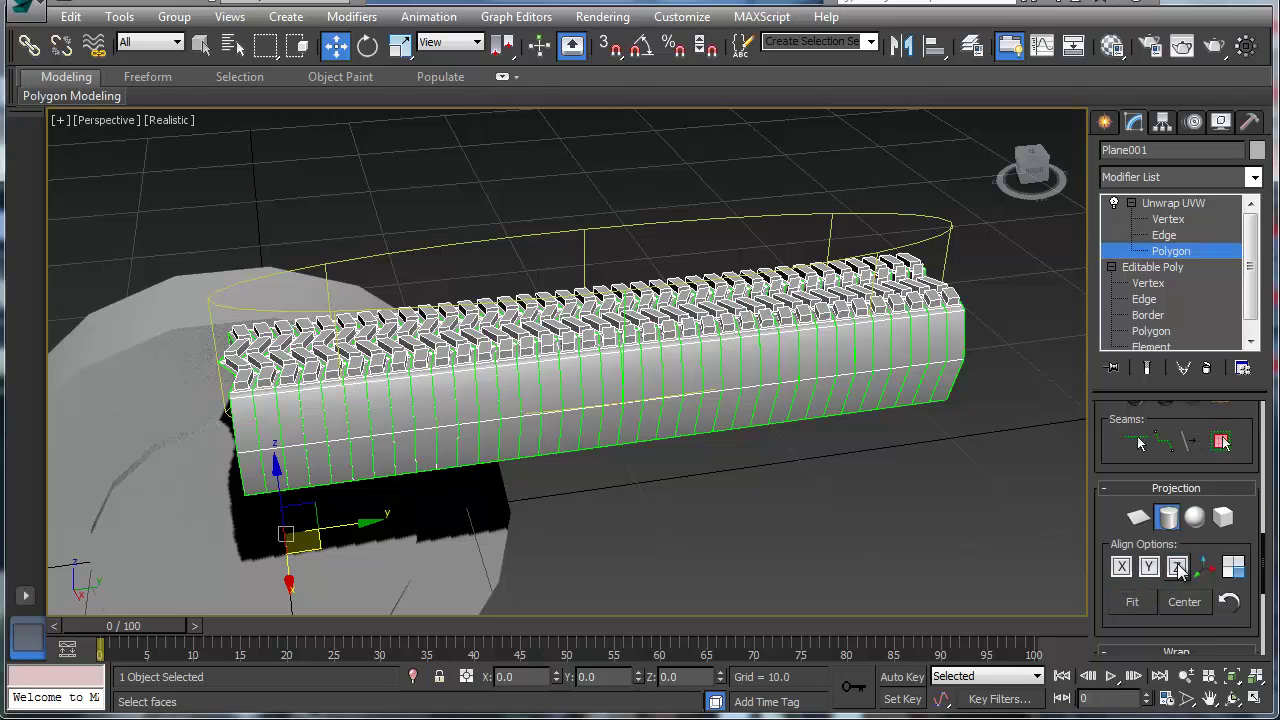
key(e)
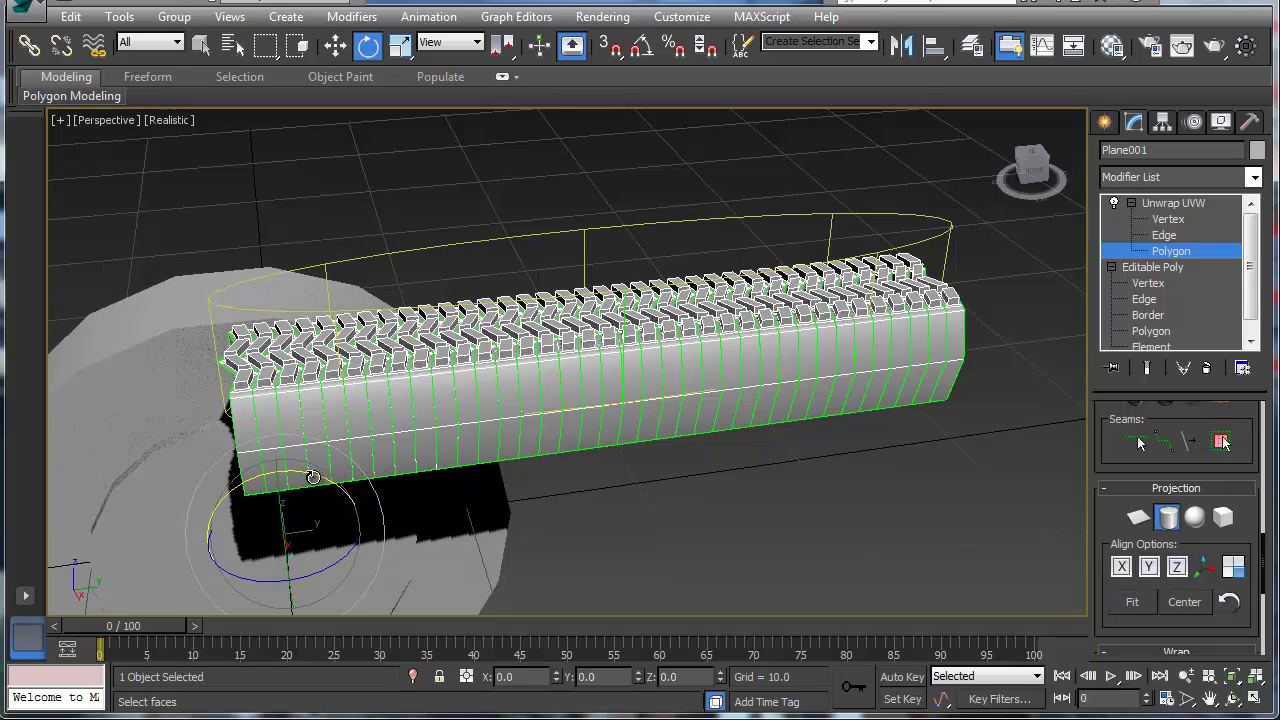
drag(338, 482, 381, 605)
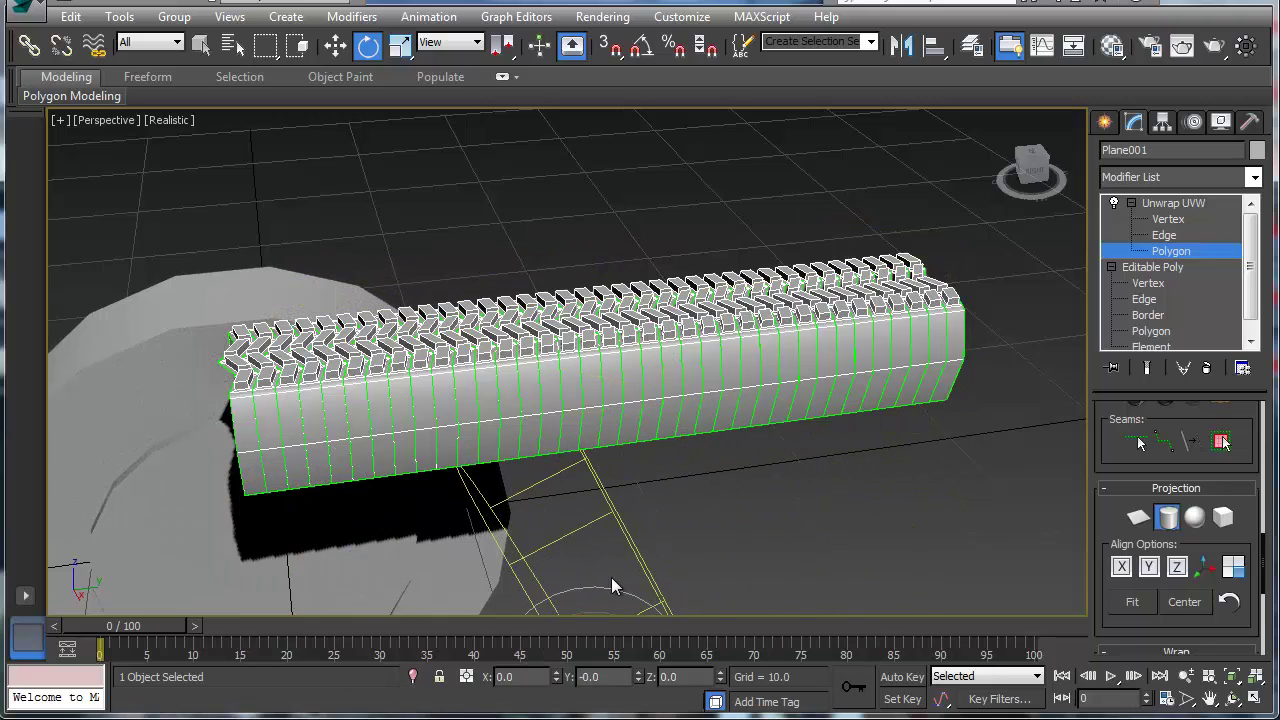
scroll(569, 333, down, 3)
scroll(569, 333, down, 2)
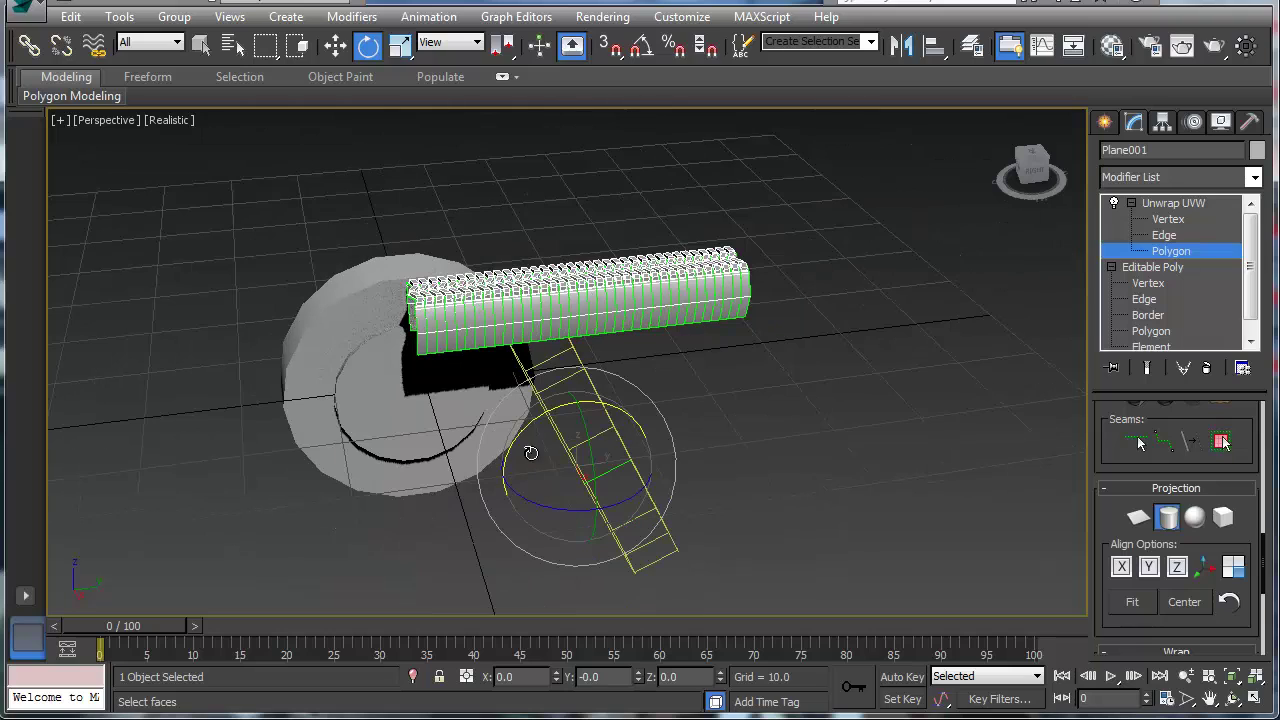
drag(527, 425, 580, 414)
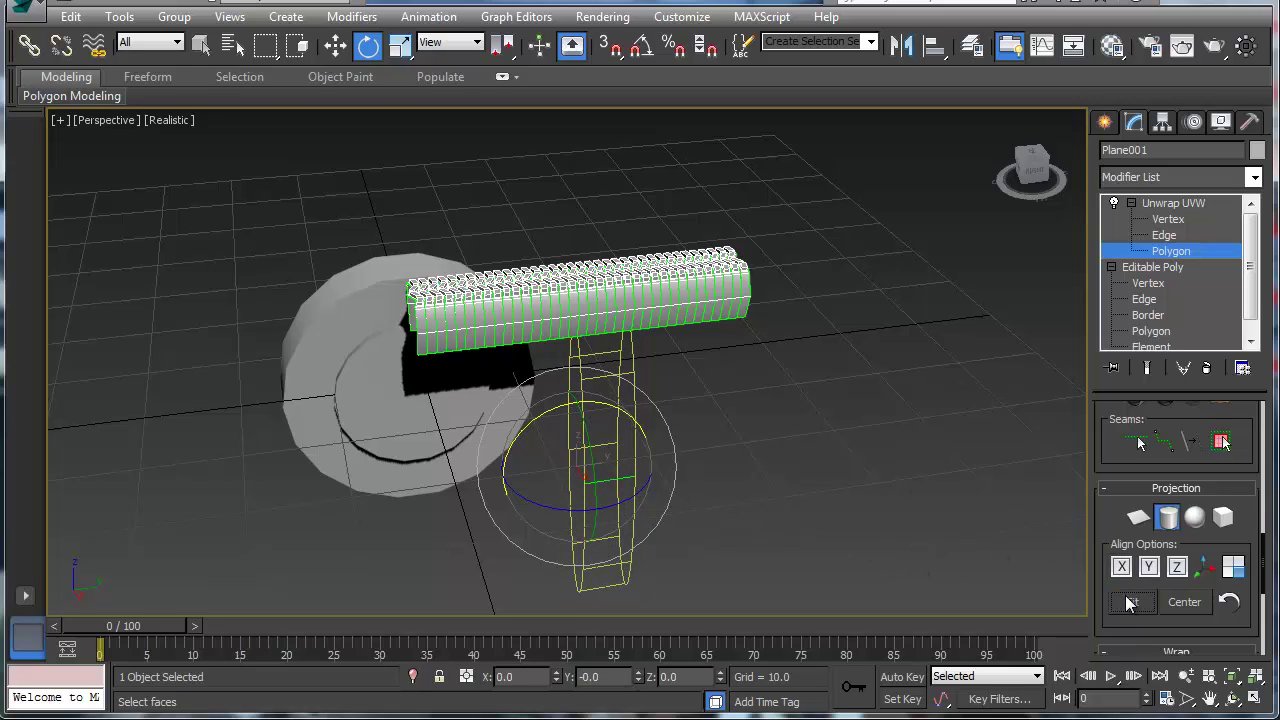
Center the projection gizmo, scale it down uniformly and leave the cylindrical projection
click(1184, 601)
key(r)
drag(574, 391, 571, 548)
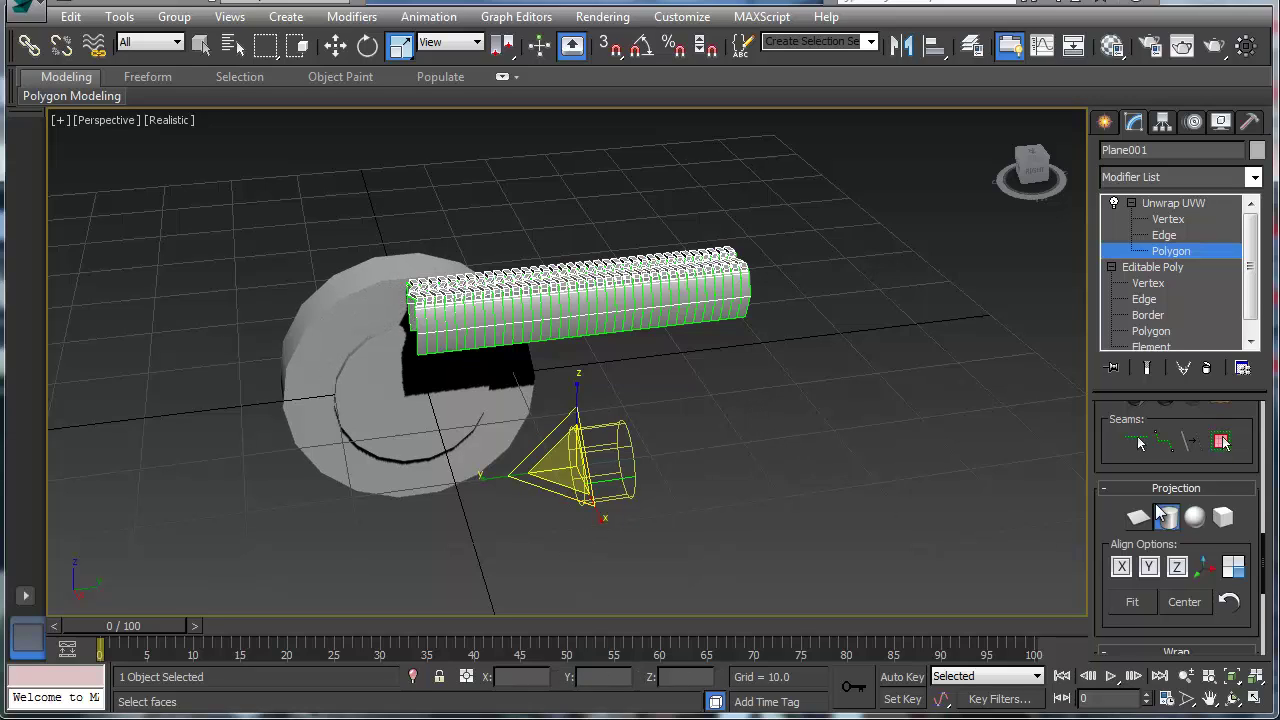
key(q)
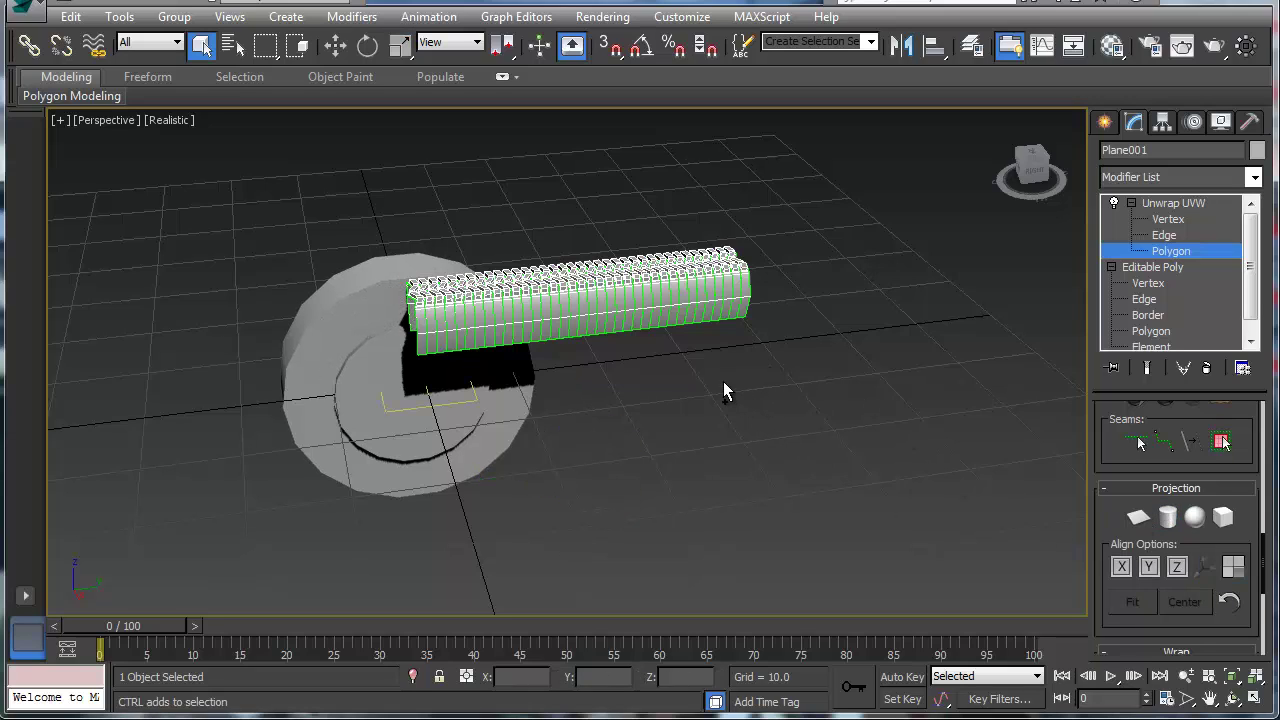
Select all polygons of the tread strip and apply a cylindrical projection with the gizmo fitted to them
key(ctrl+a)
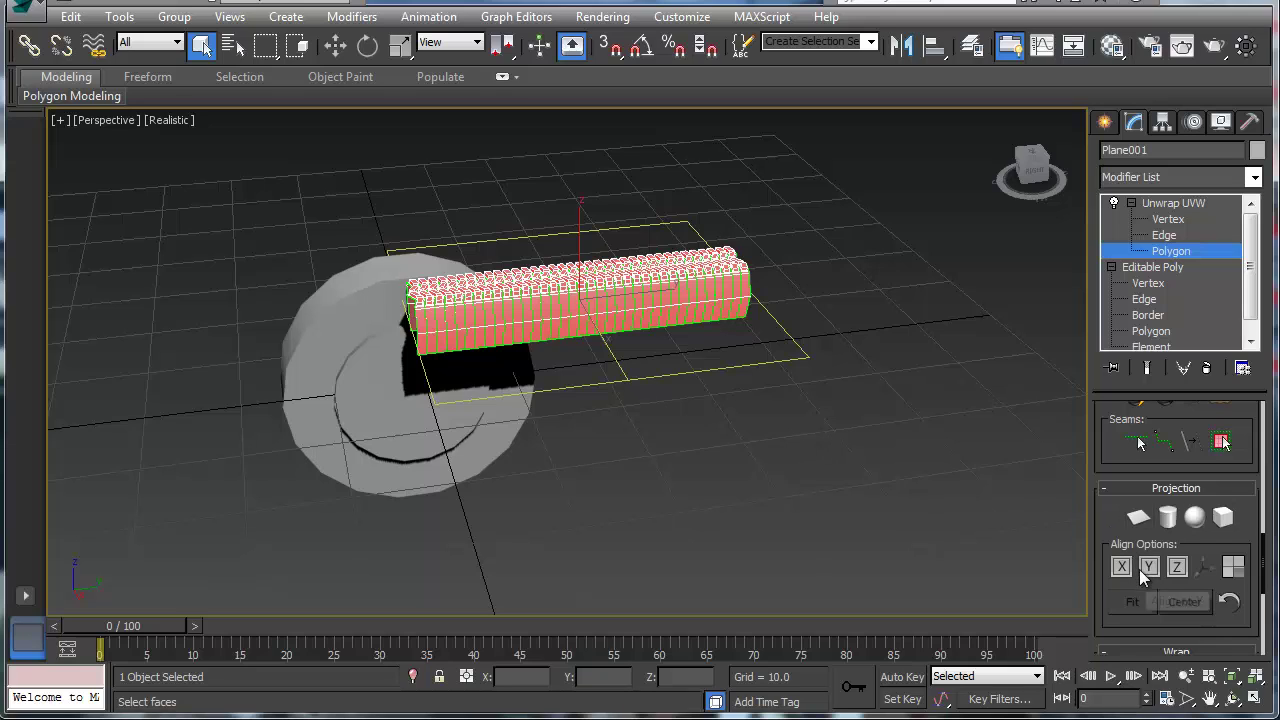
click(1167, 517)
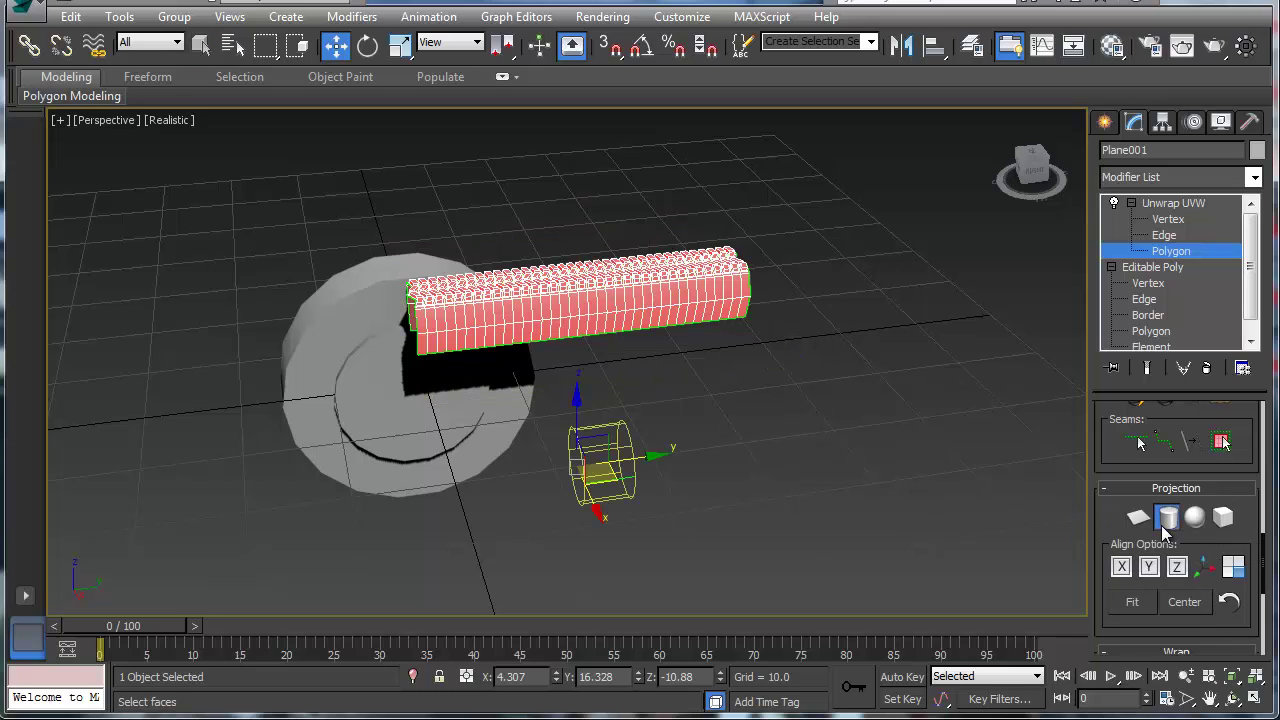
click(1130, 602)
middle_drag(650, 433, 648, 468)
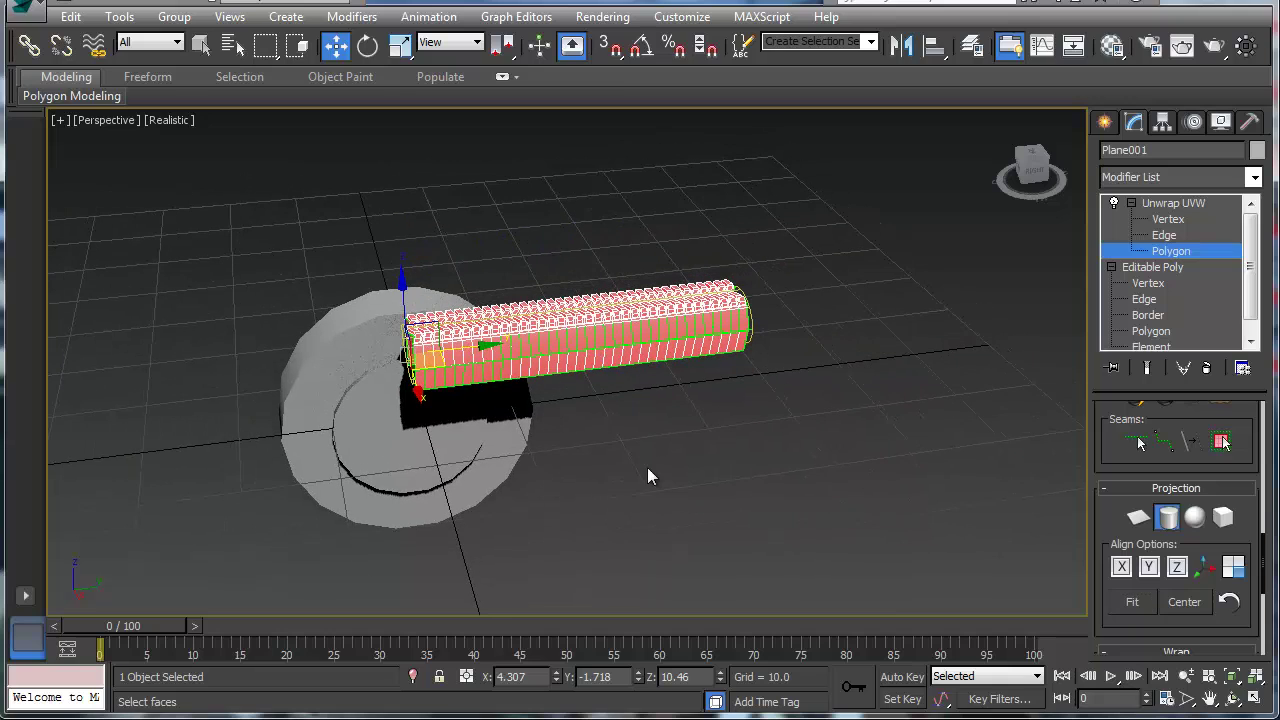
Open the UV Editor to show the layout of the projected tread strip beside the model
scroll(1106, 609, down, 5)
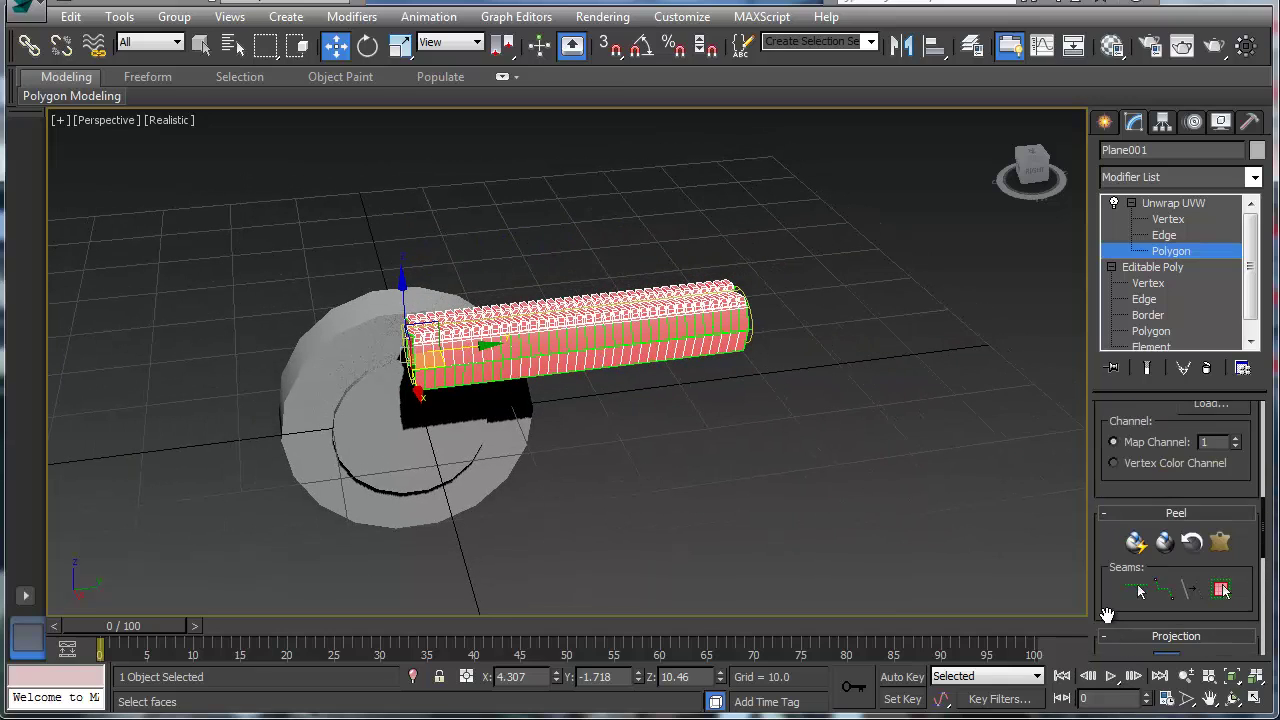
scroll(1100, 595, up, 2)
scroll(1097, 551, up, 3)
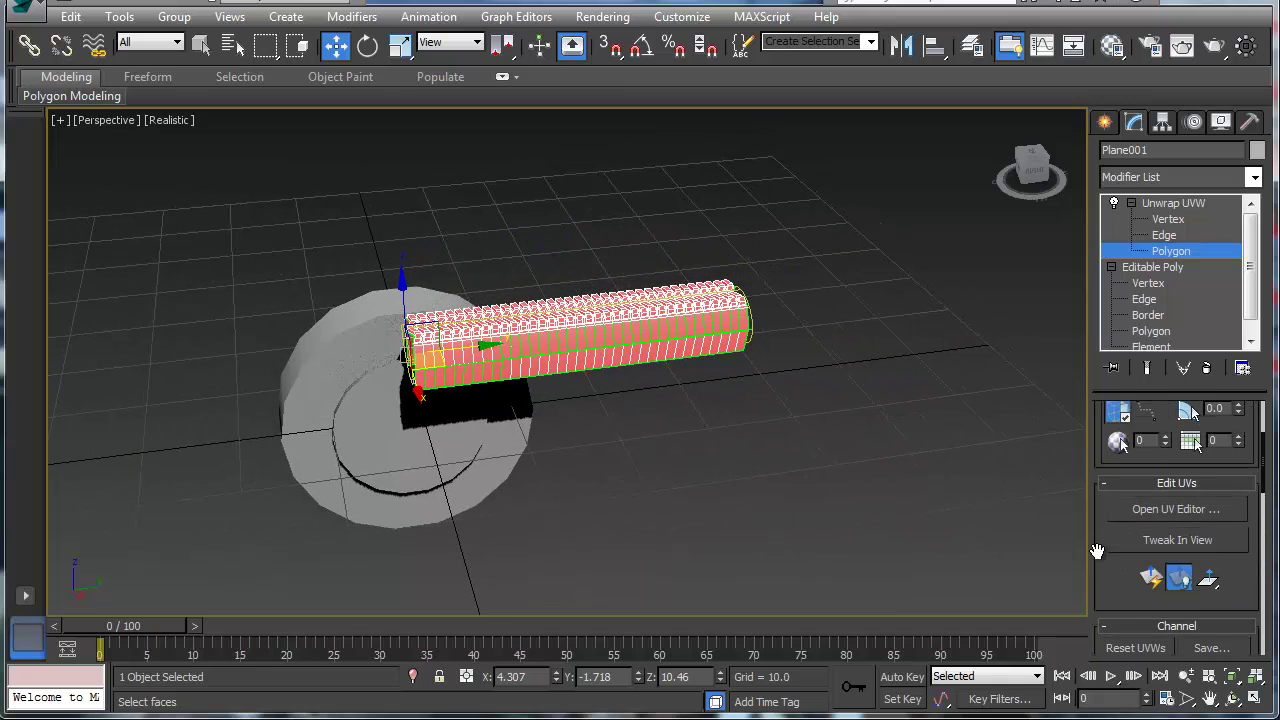
click(1159, 507)
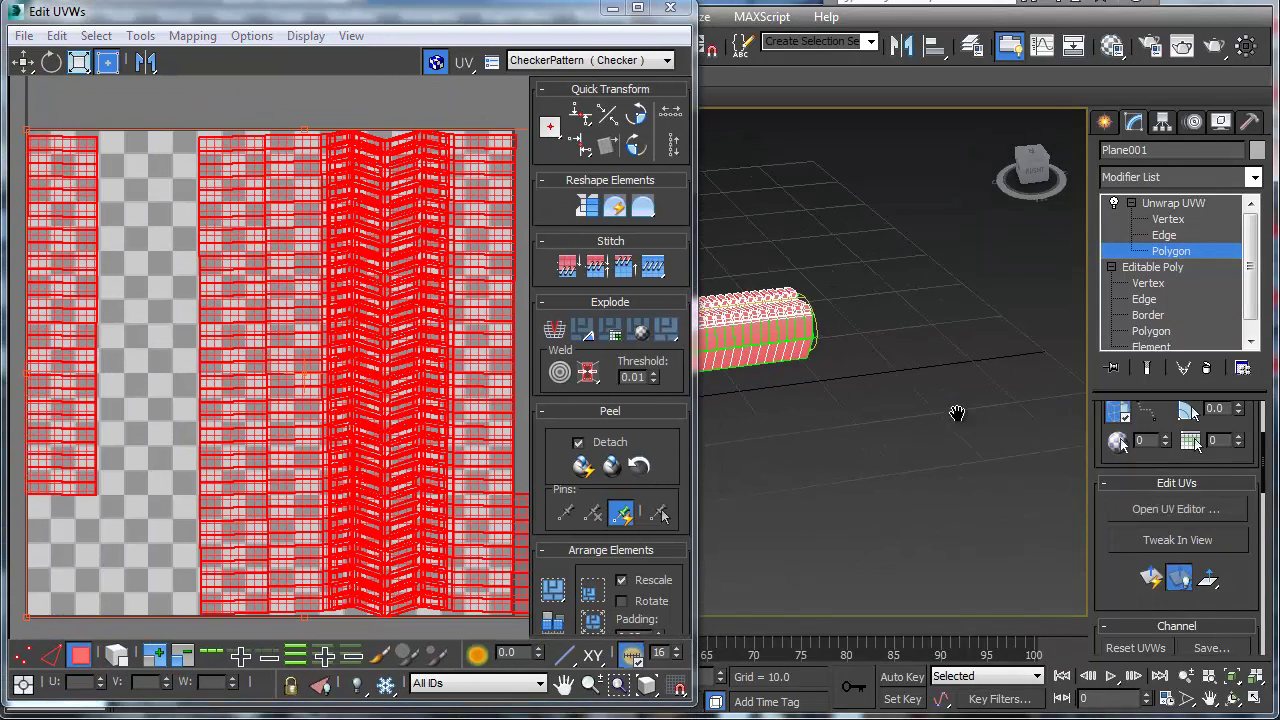
middle_drag(957, 413, 1100, 383)
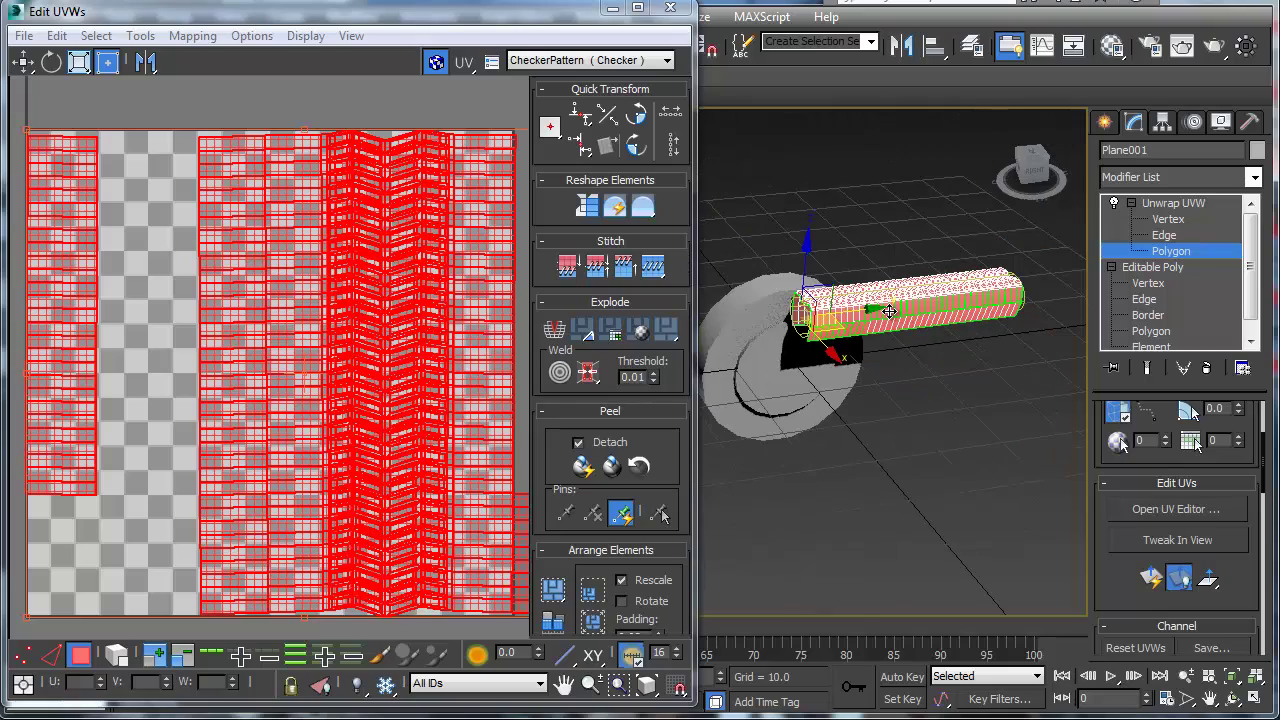
Rotate the projection gizmo around the strip's long axis until the UVs form one continuous block, and leave polygon editing
key(e)
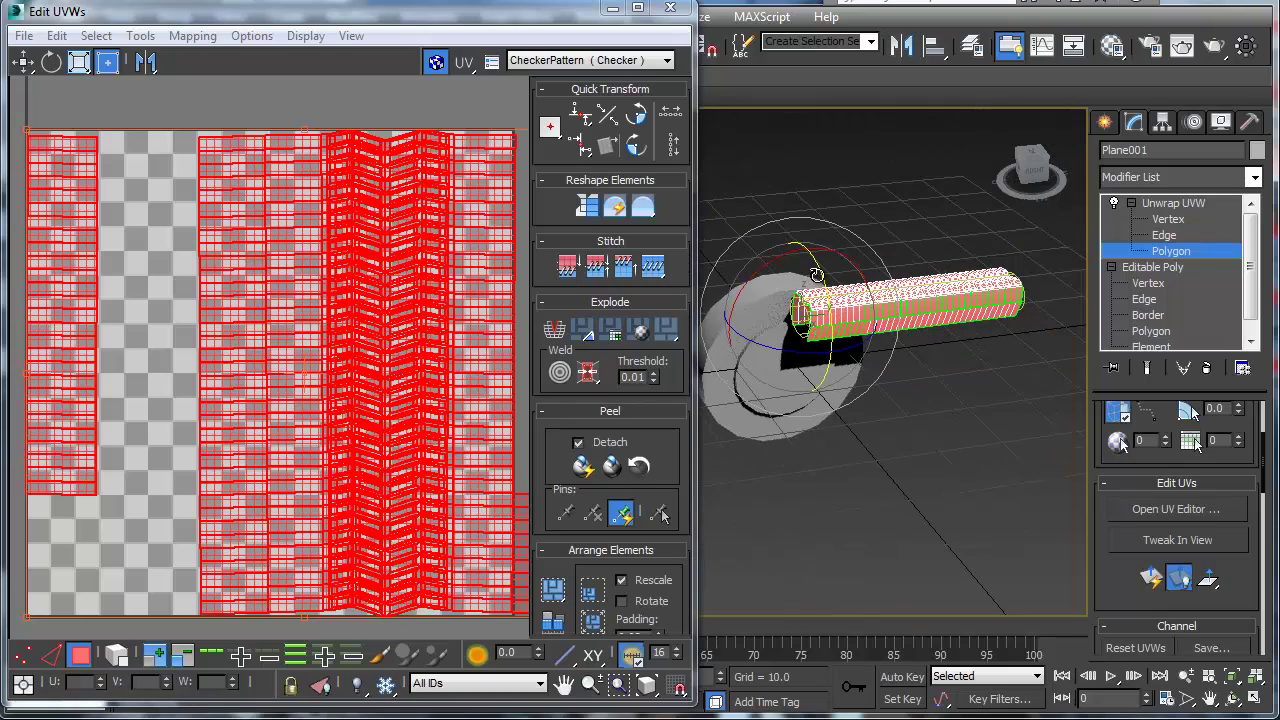
drag(818, 274, 830, 461)
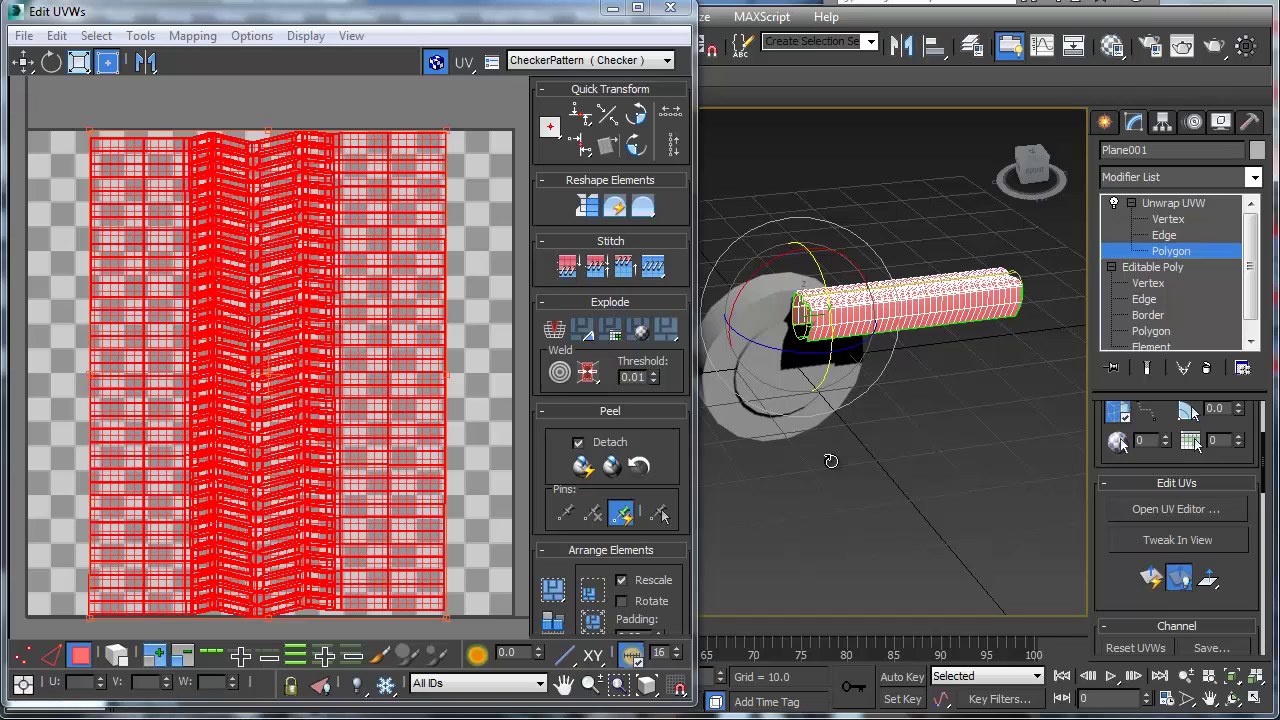
click(1151, 252)
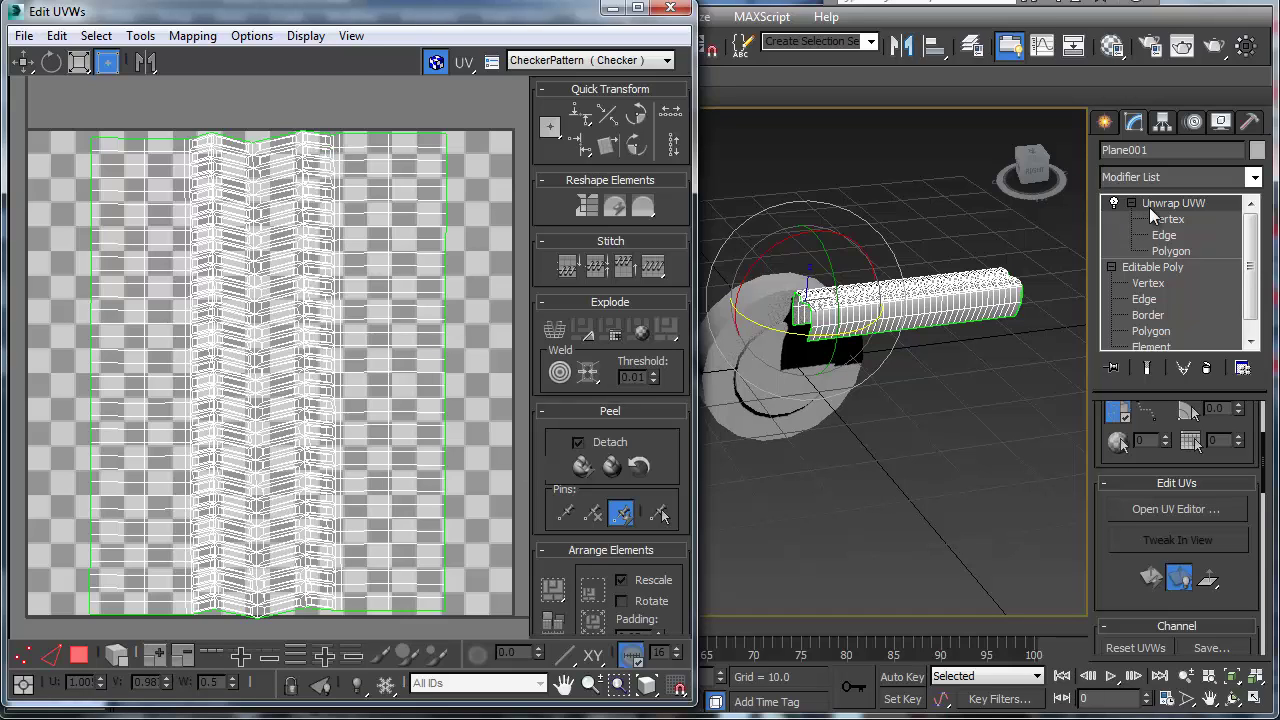
click(1170, 250)
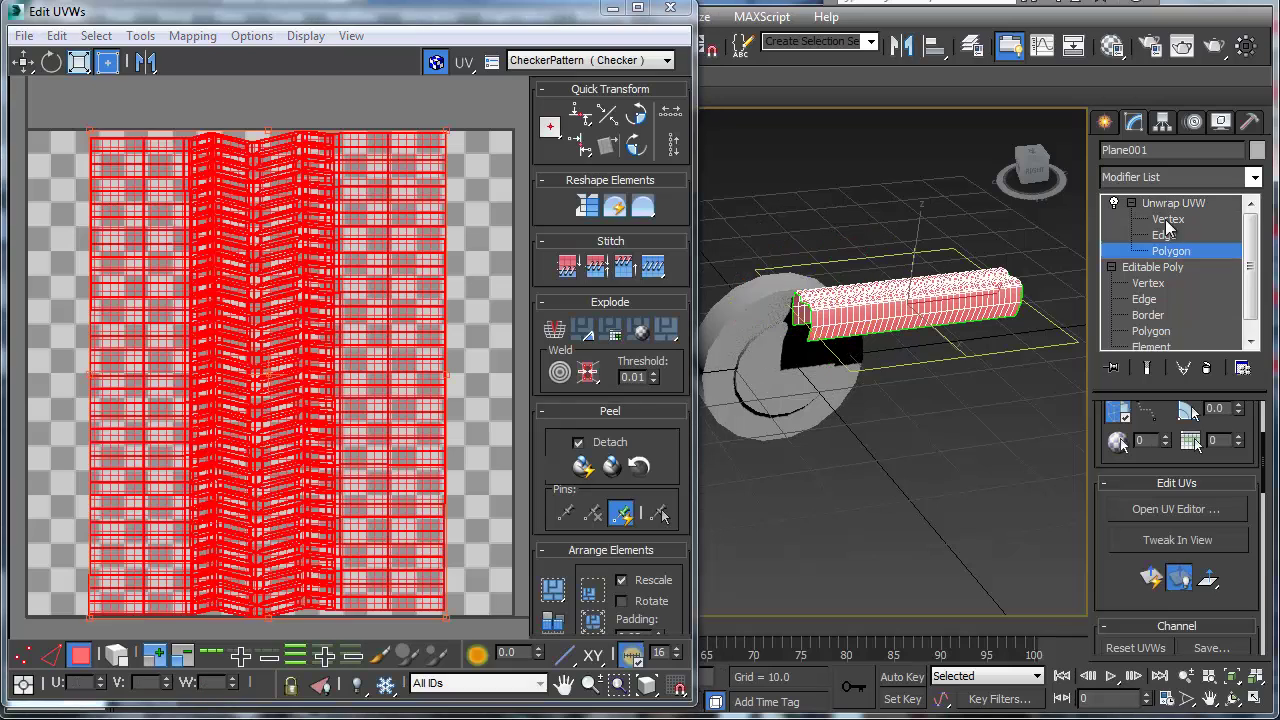
click(1179, 203)
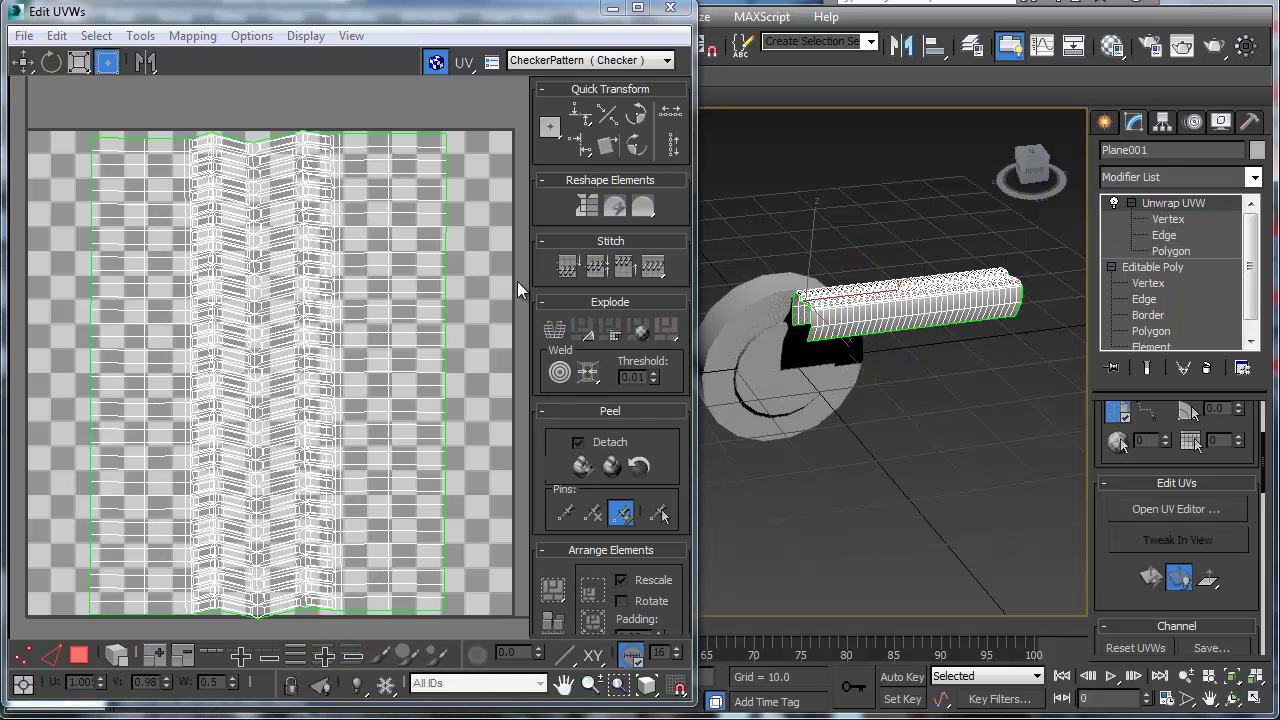
Turn off the checker background in the UV Editor, close the editor and stay out of polygon editing
click(435, 62)
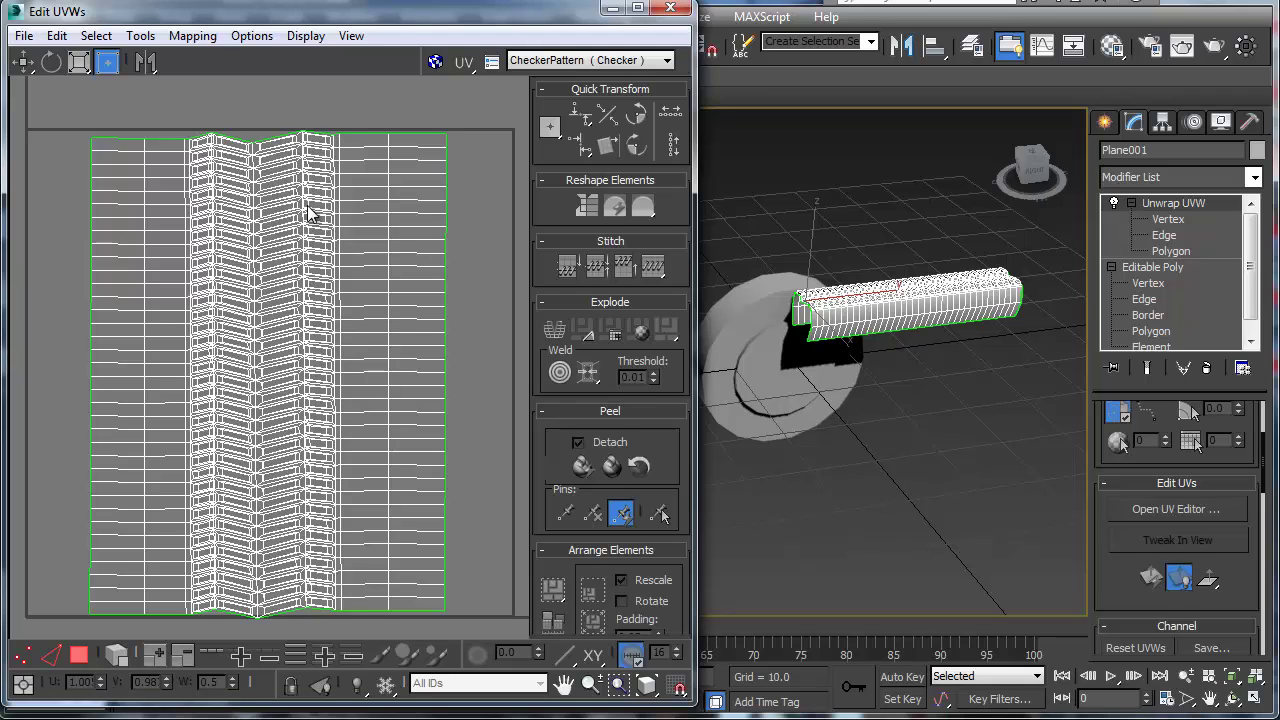
click(680, 8)
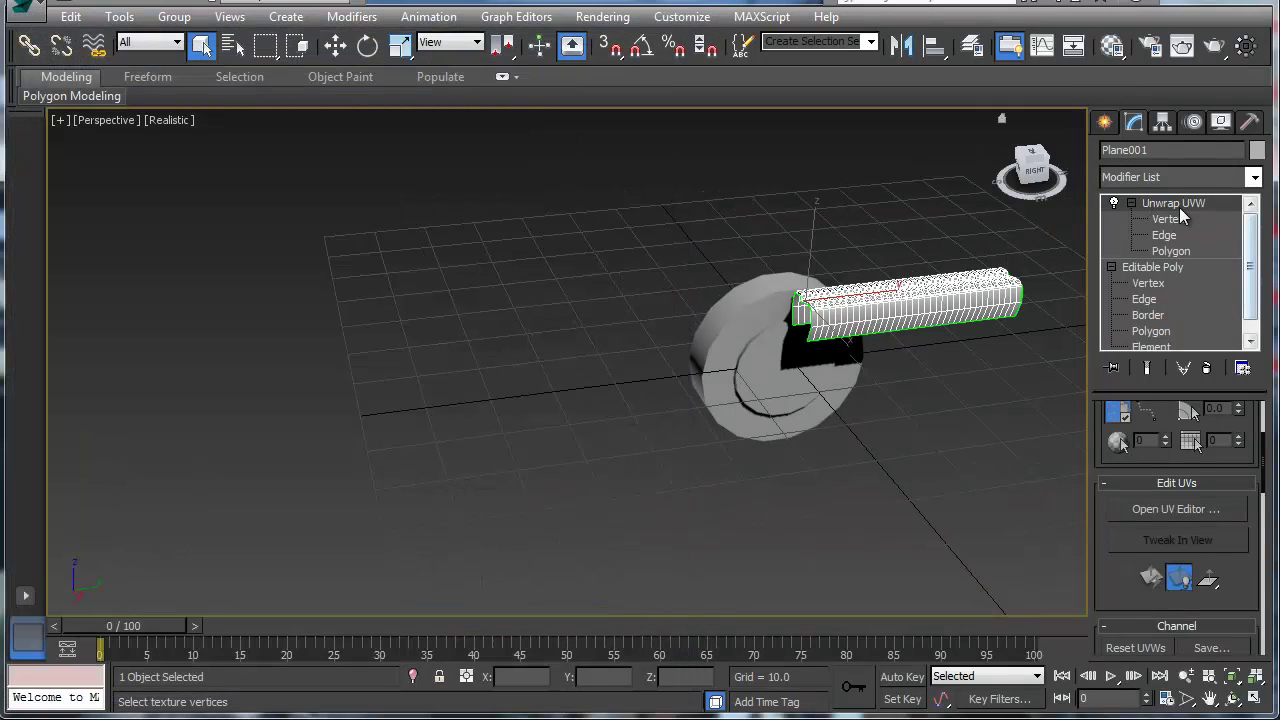
key(3)
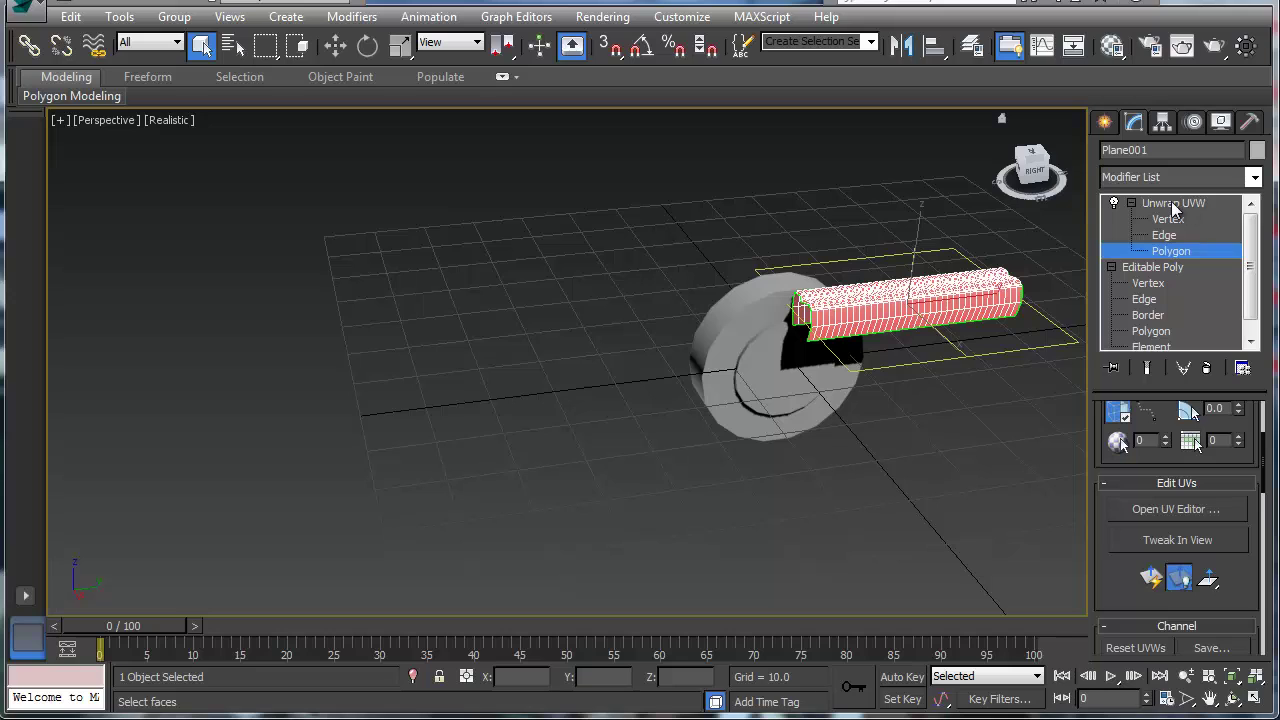
click(1175, 204)
Reselect the tread strip and add a Bend modifier with a 360 angle, comparing the X axis before settling on Y
click(947, 425)
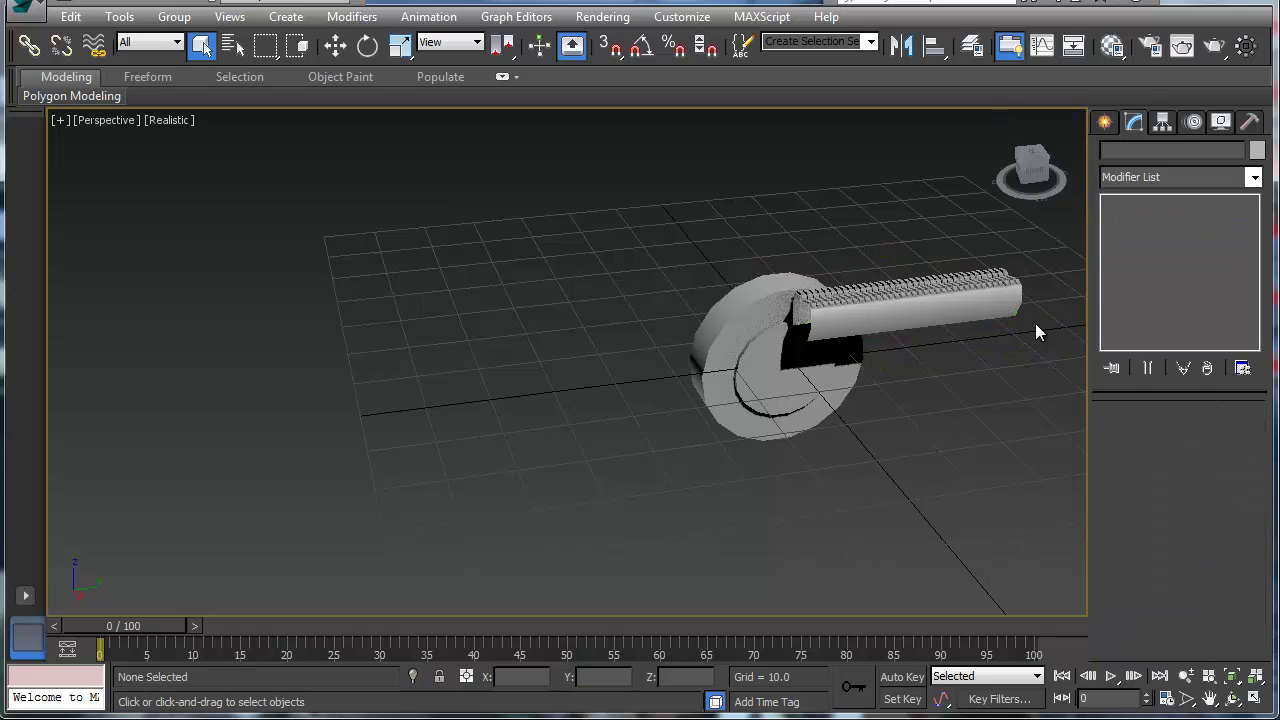
click(925, 306)
click(1253, 177)
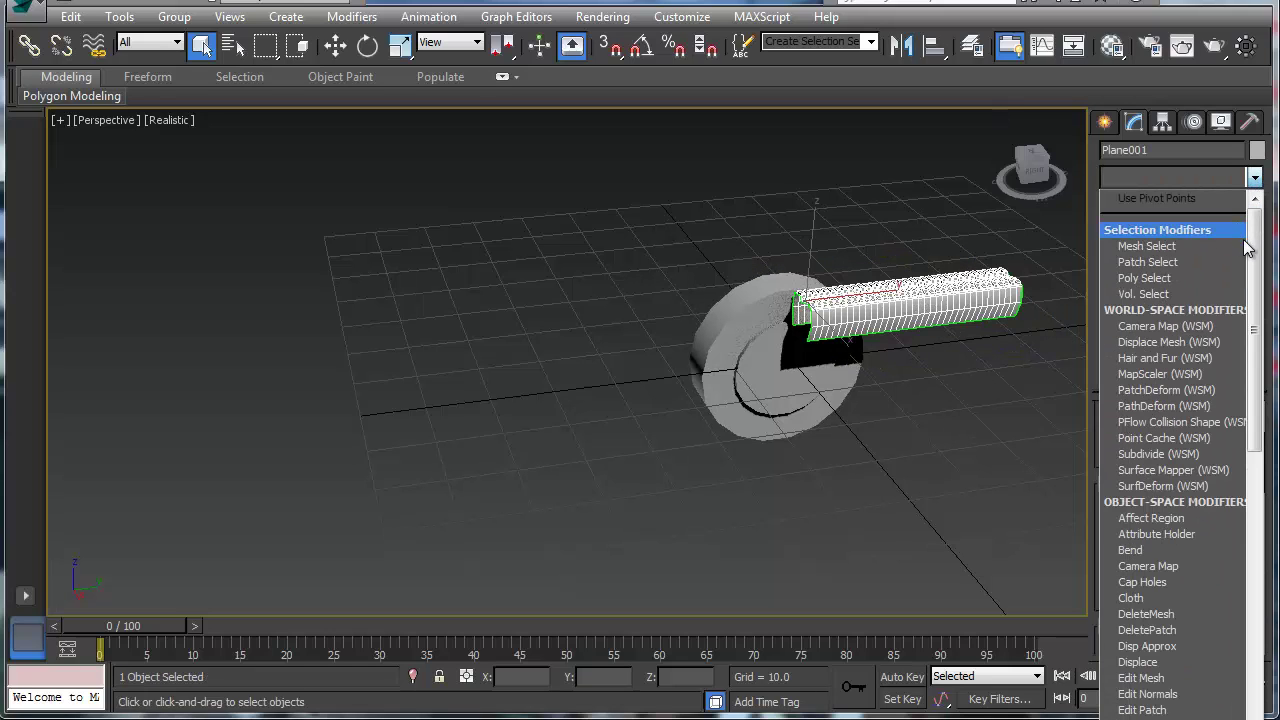
click(1165, 551)
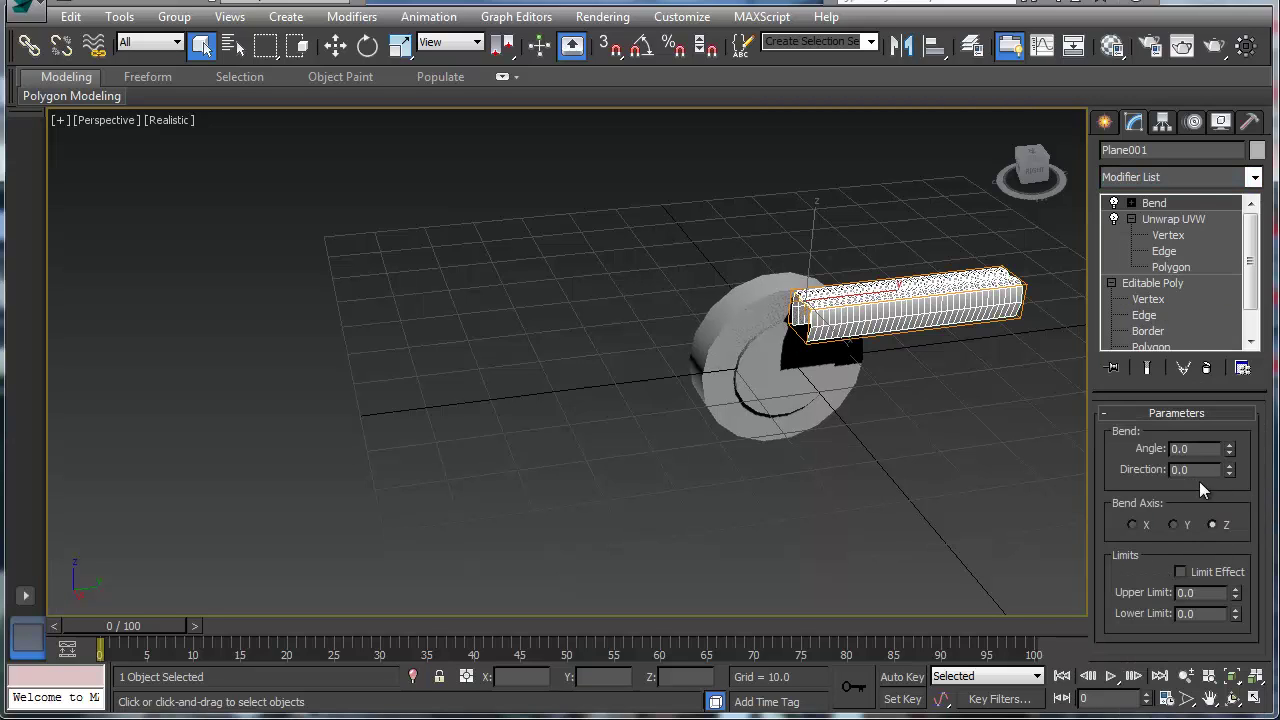
text(360)
click(1173, 525)
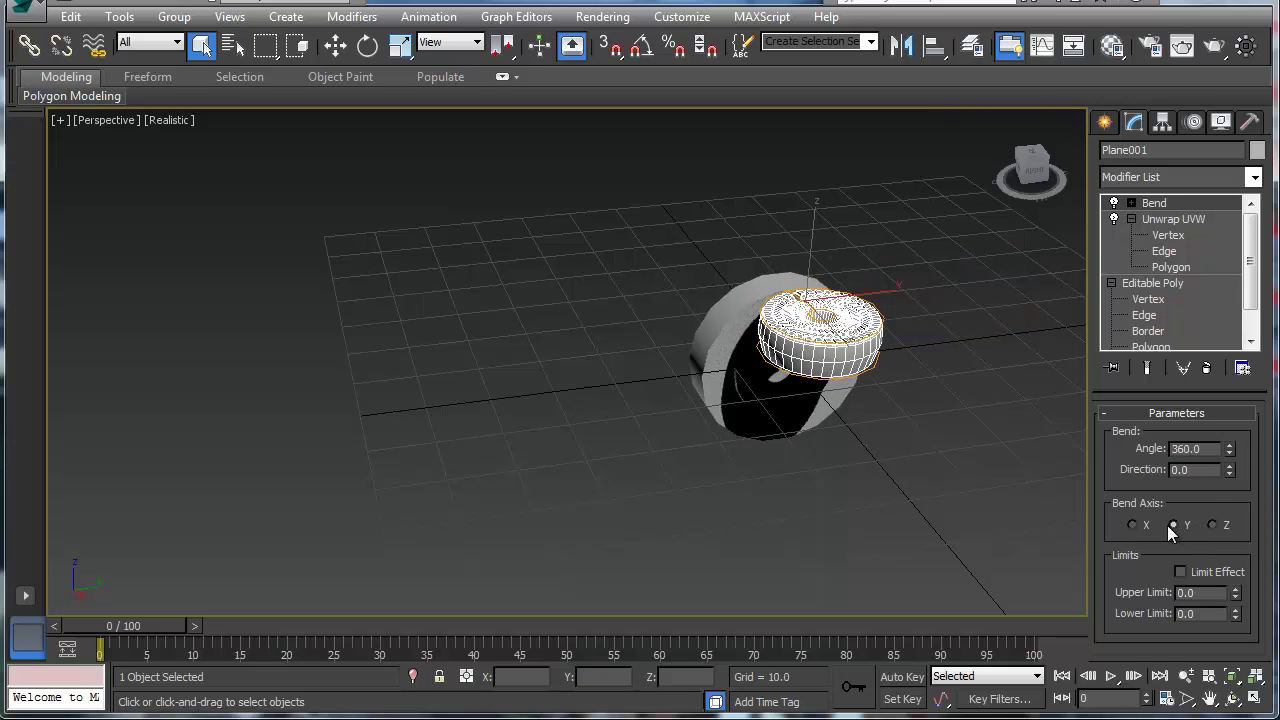
click(1133, 524)
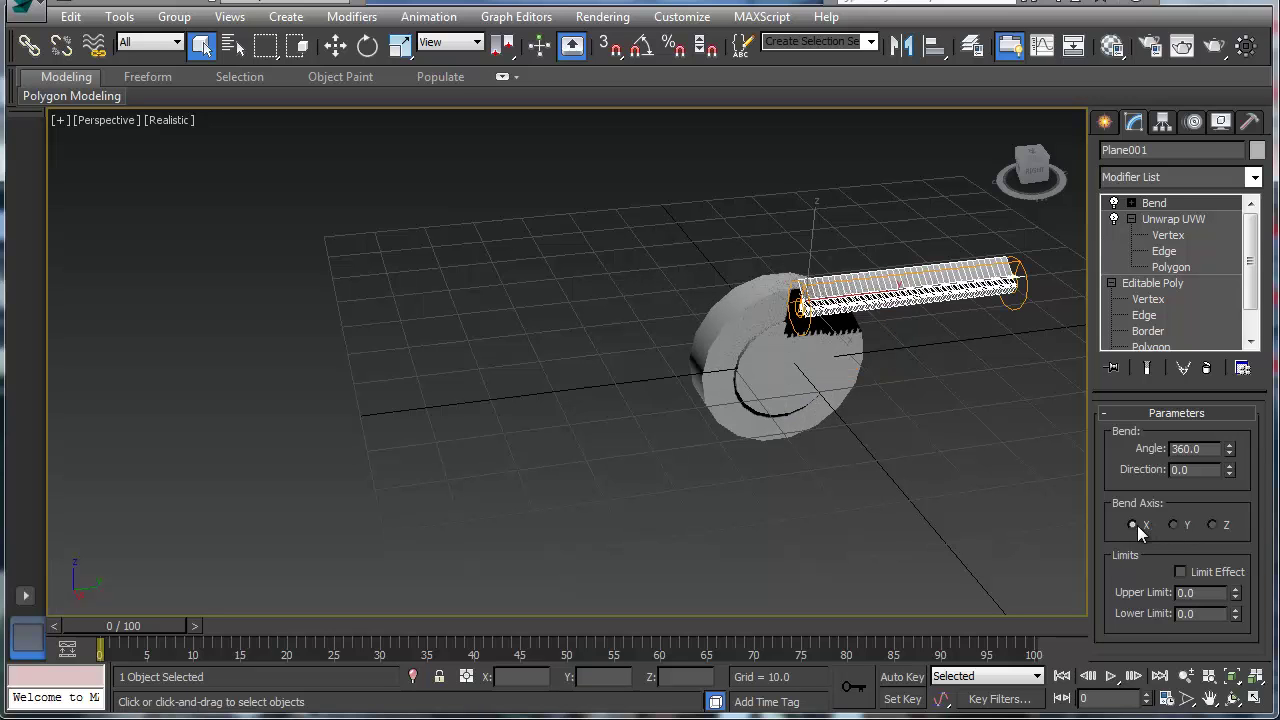
click(1175, 525)
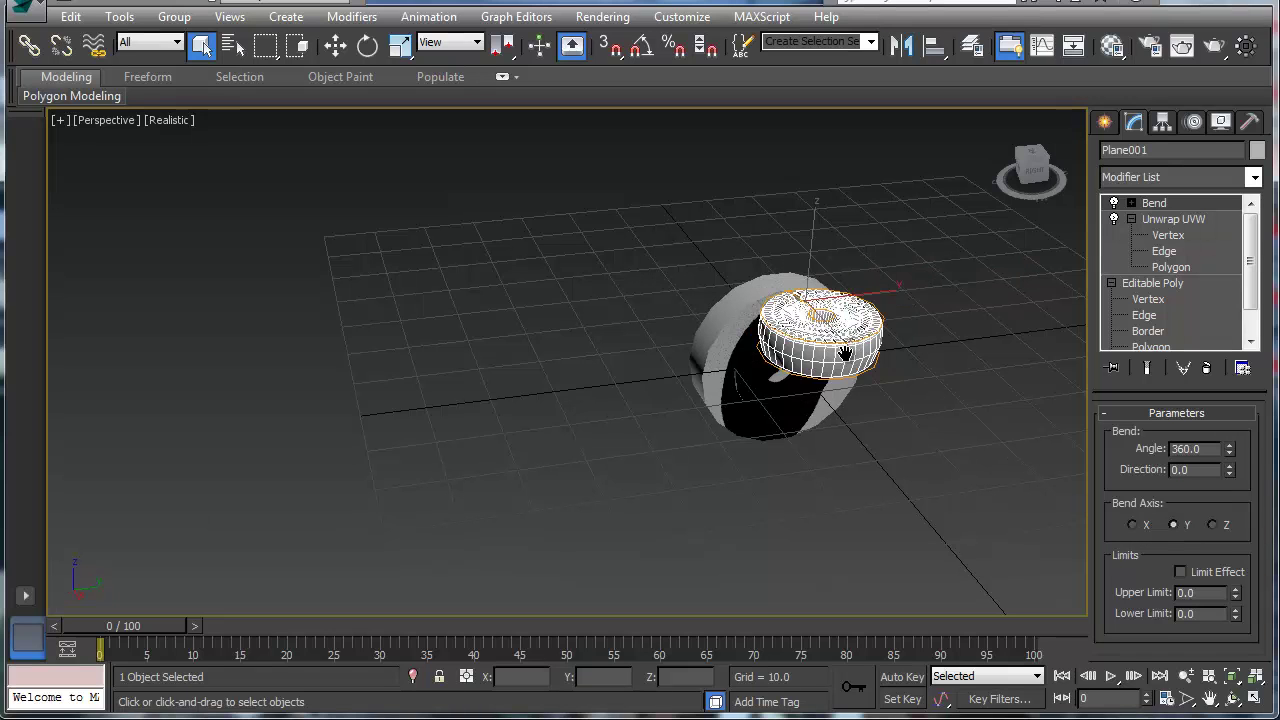
With angle snap on, rotate the Bend gizmo 90 degrees about Y and lower it to about Z 6.59 to form an open upright ring
key(z)
alt+middle_drag(649, 341, 638, 346)
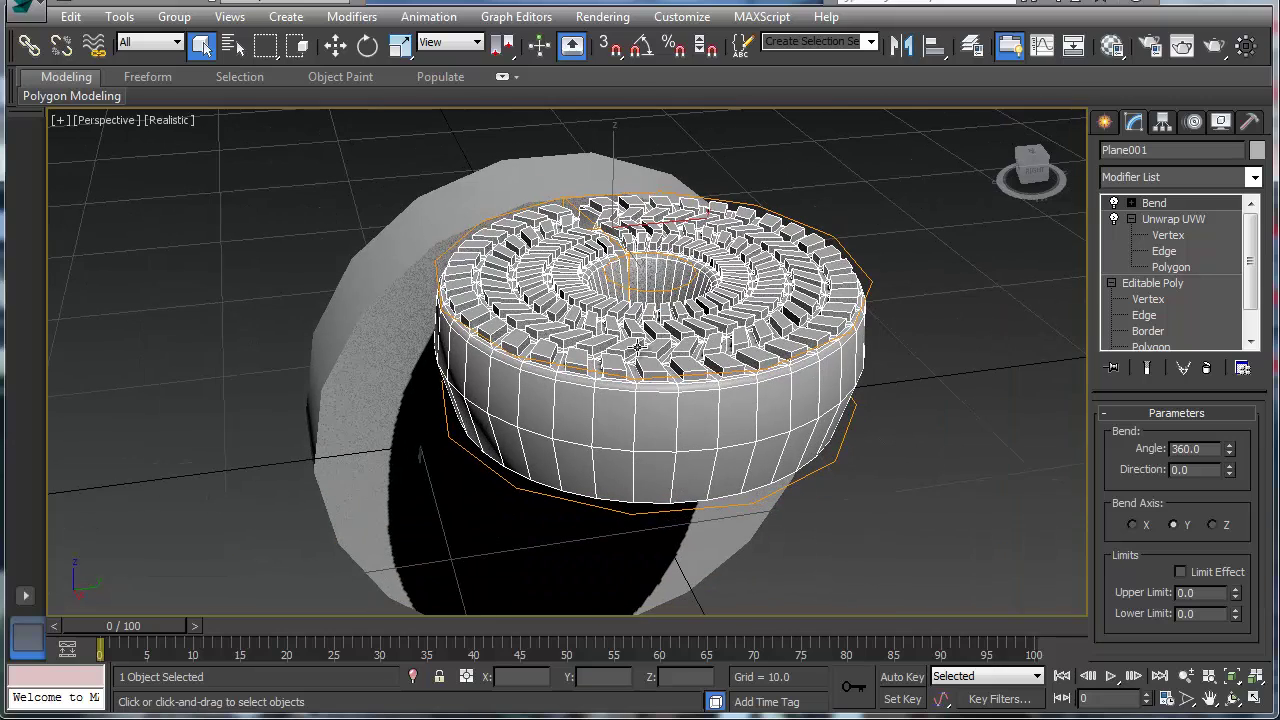
click(642, 45)
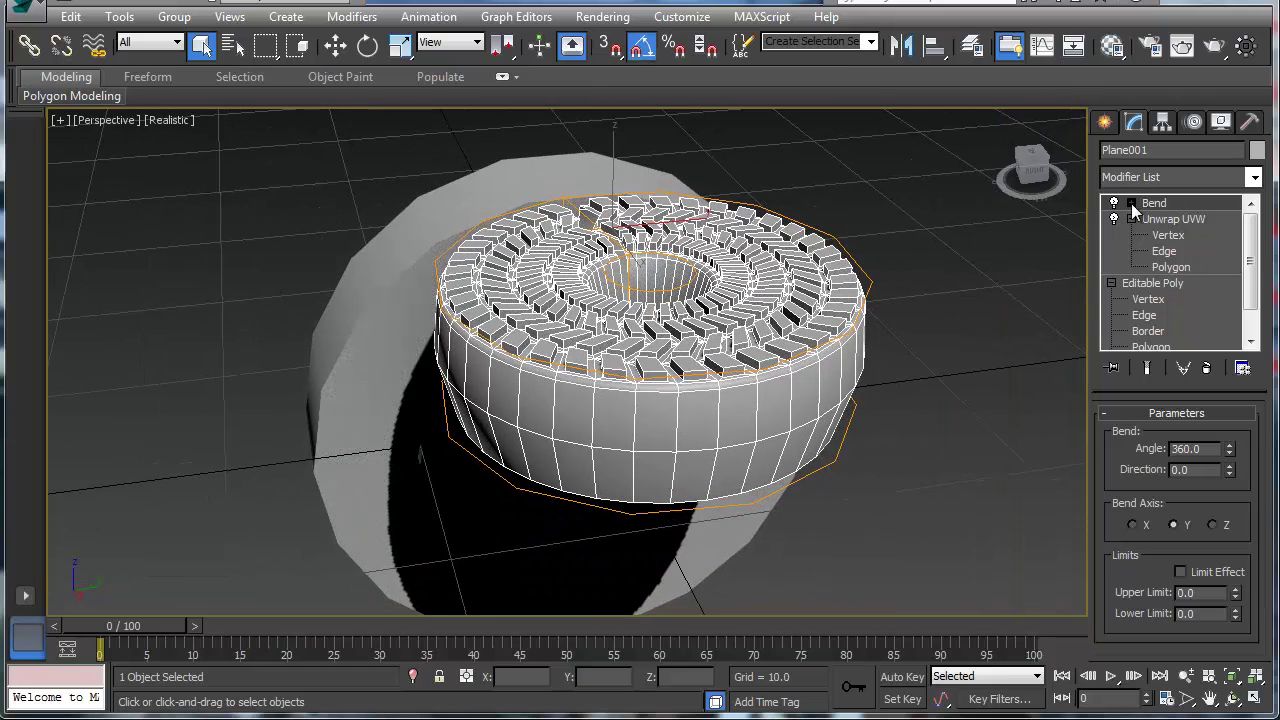
click(1131, 203)
click(1166, 219)
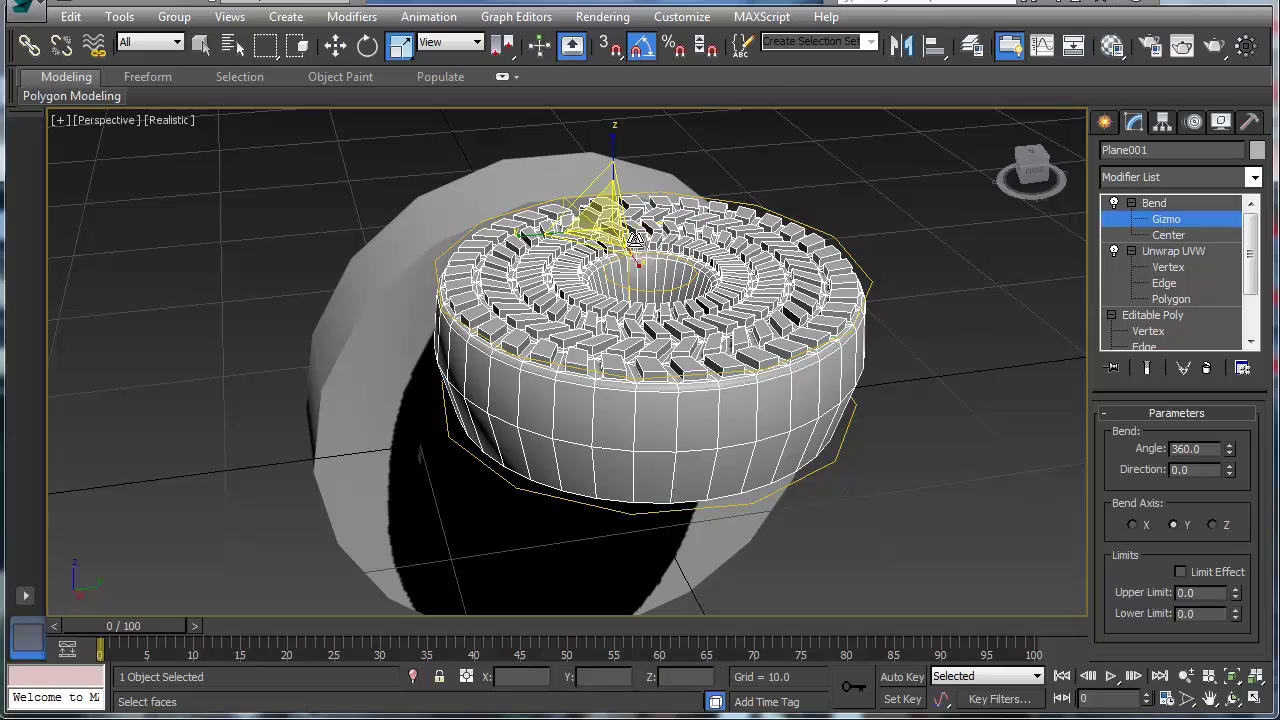
key(e)
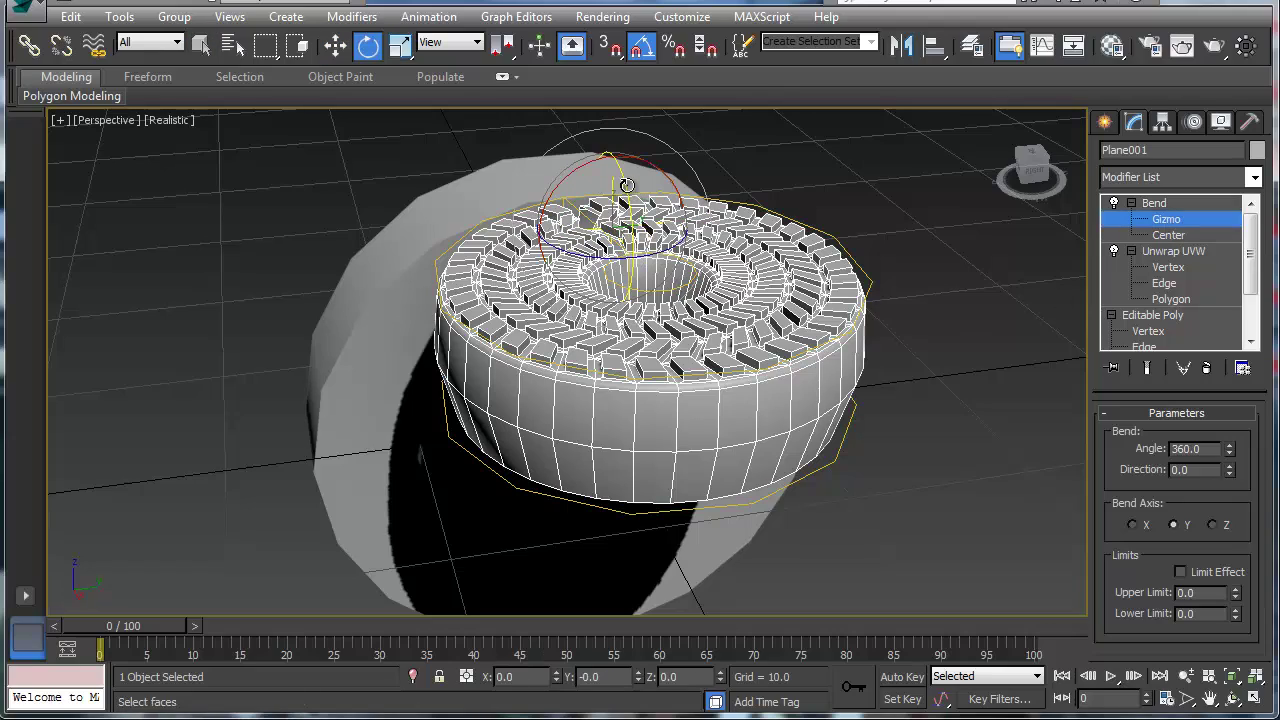
drag(630, 188, 621, 282)
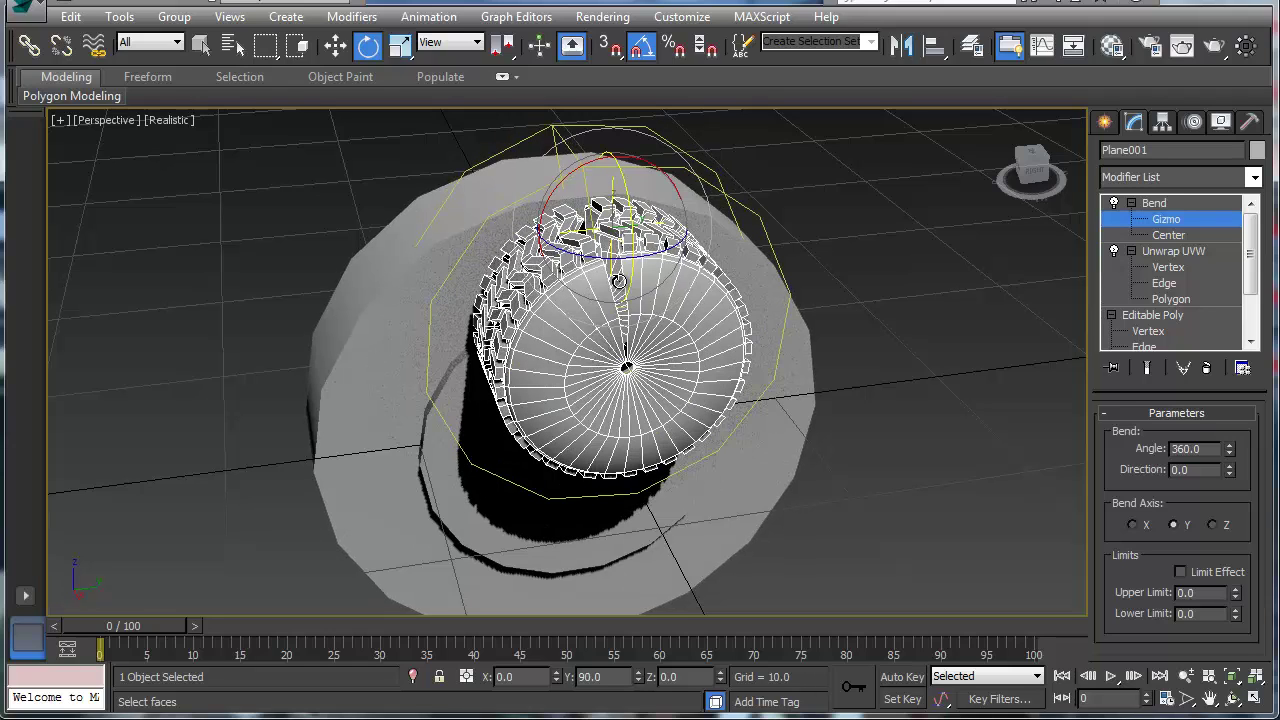
key(w)
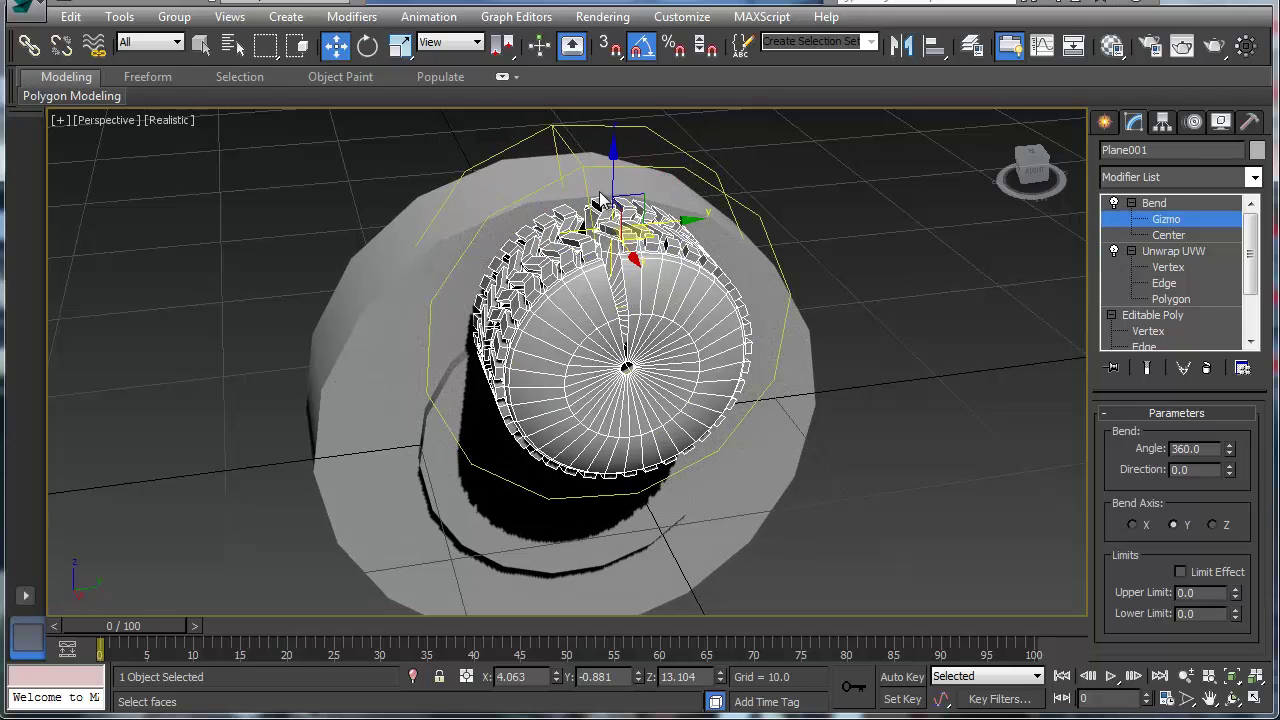
drag(611, 151, 617, 271)
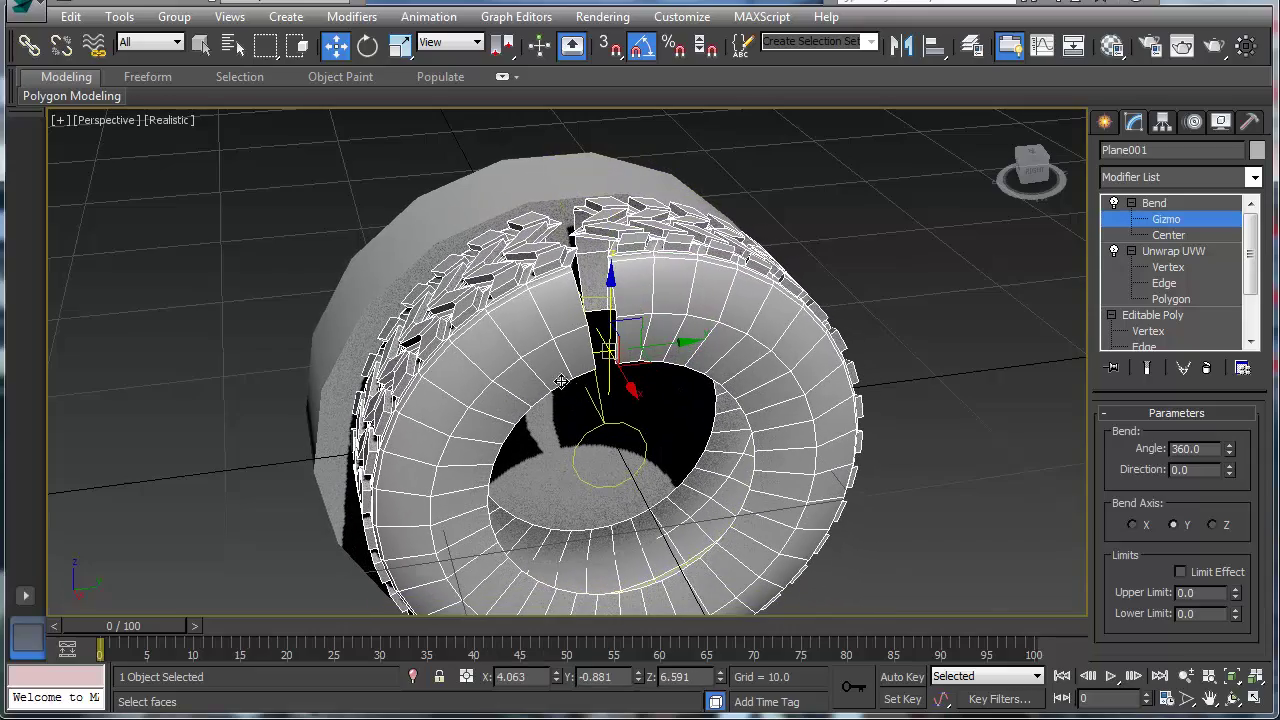
Increase the Bend angle to 368 to close the gap between the strip's ends, and leave gizmo editing
alt+middle_drag(517, 380, 538, 430)
scroll(545, 391, up, 3)
scroll(545, 350, up, 2)
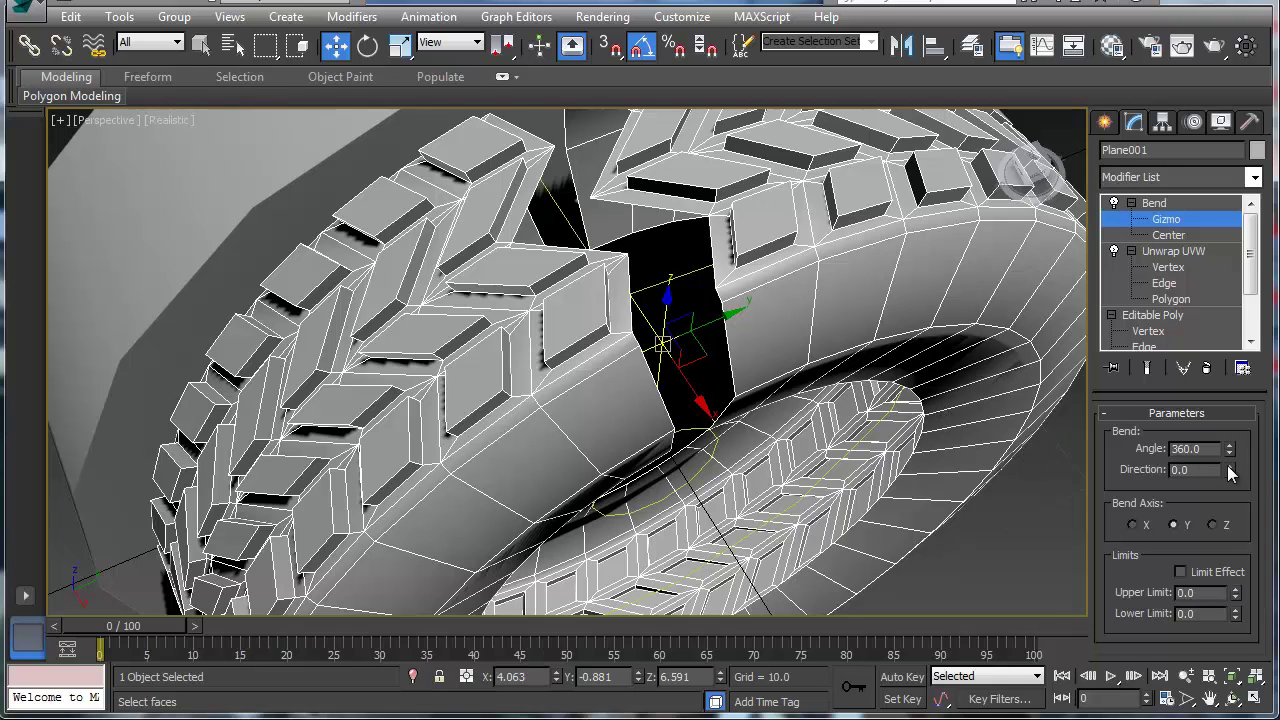
drag(1237, 449, 1231, 462)
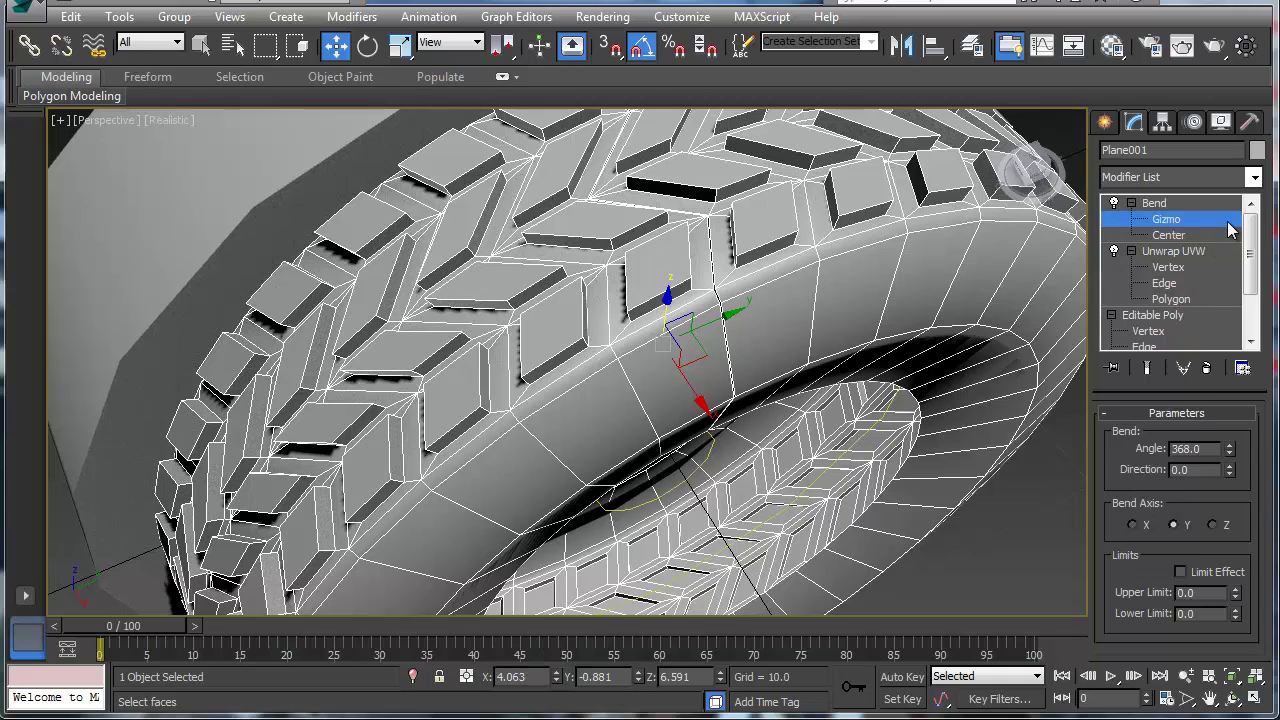
click(1195, 222)
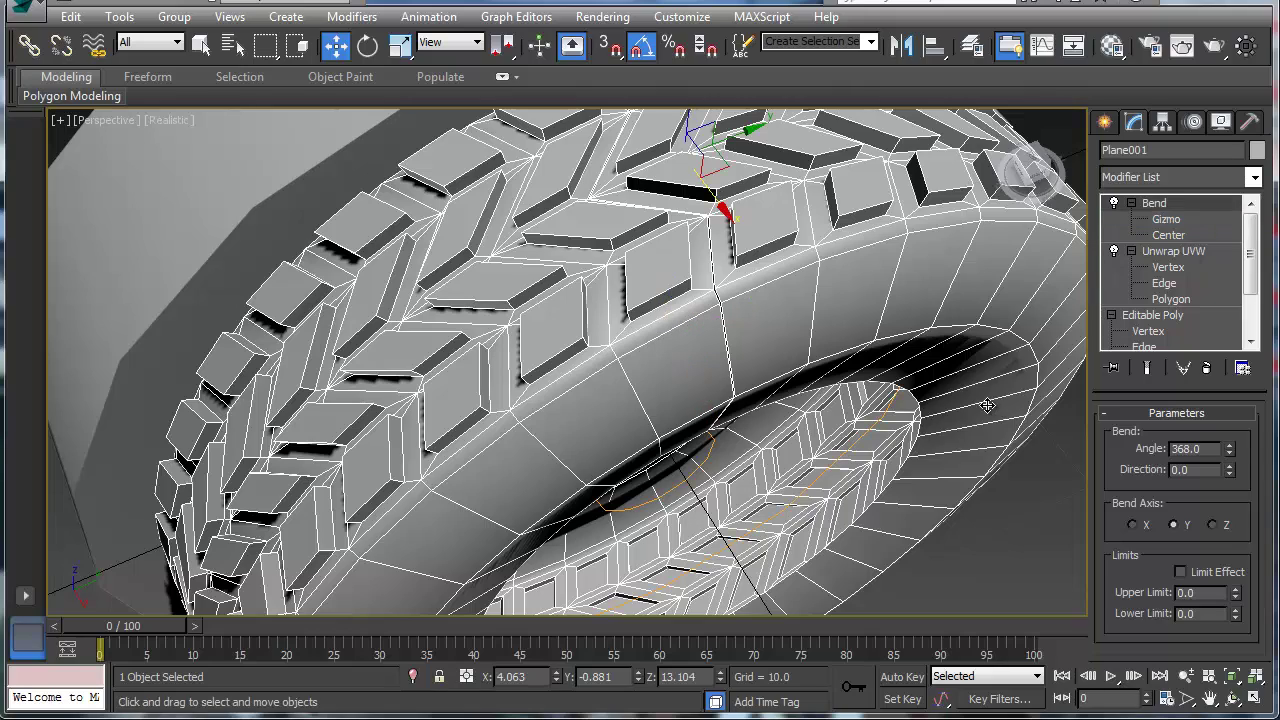
Add an Edit Poly modifier above the Bend and expand its sub-object levels
alt+middle_drag(722, 366, 739, 395)
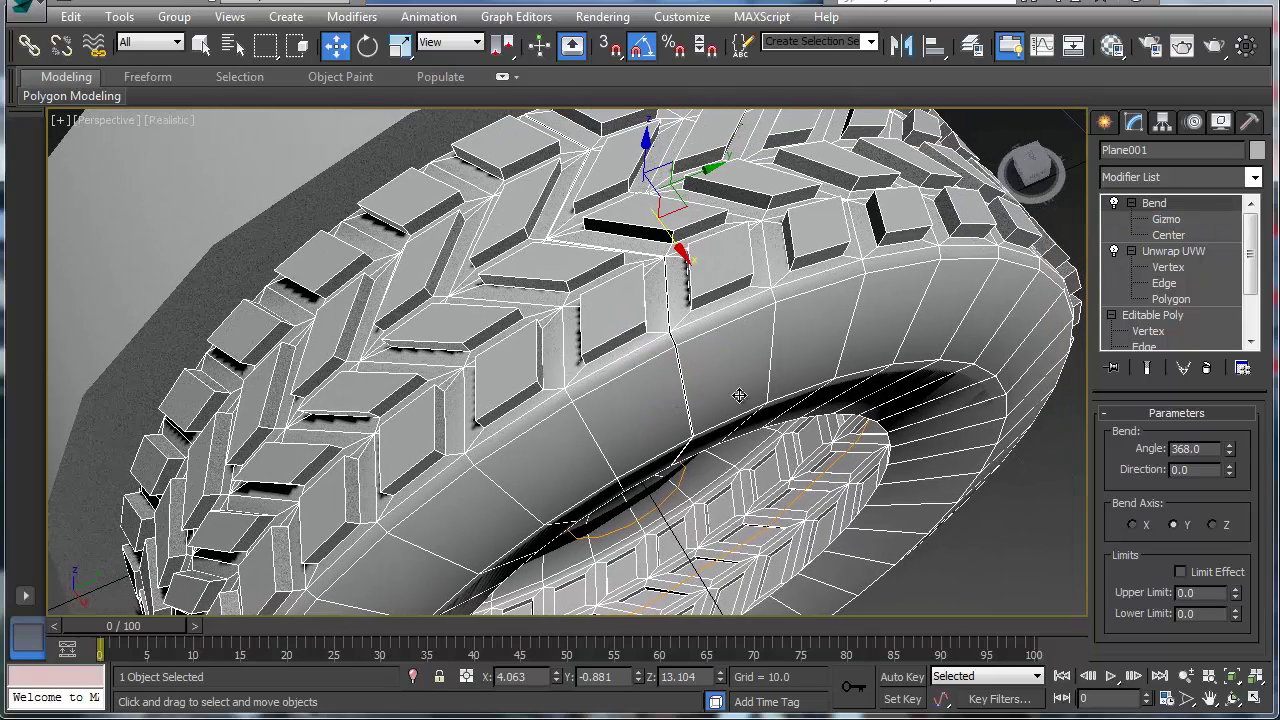
click(1254, 177)
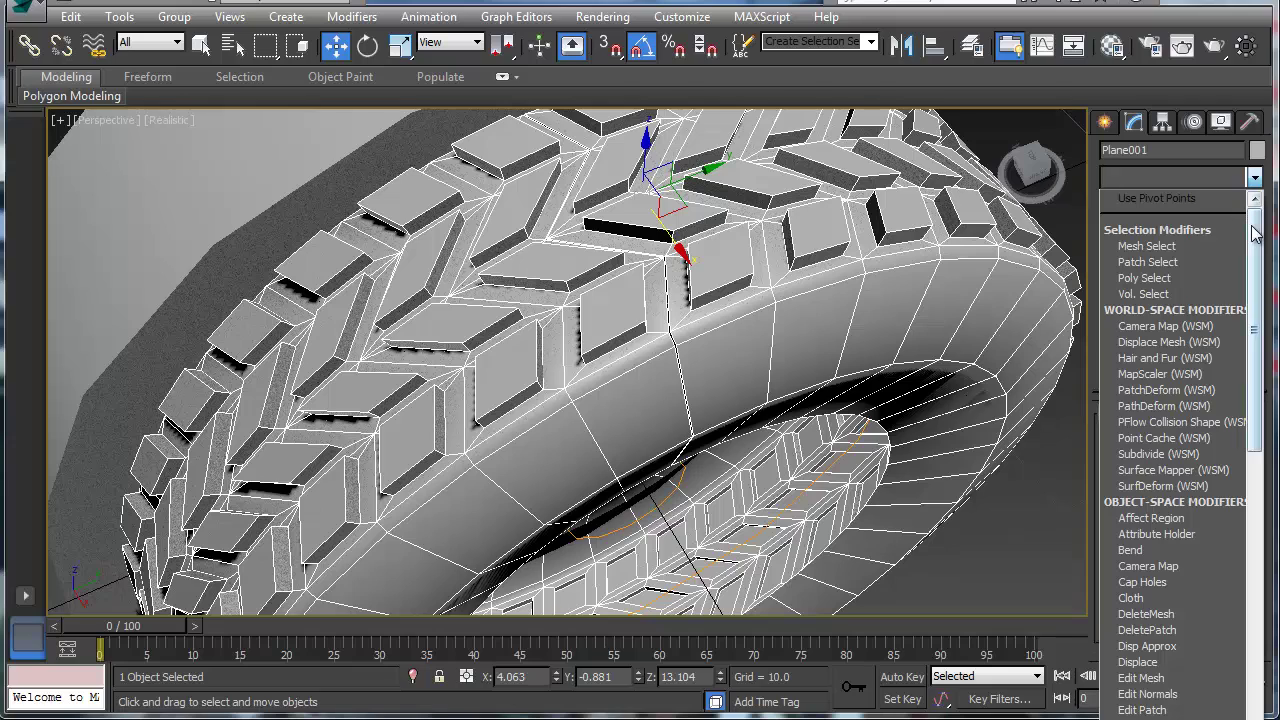
drag(1256, 232, 1238, 345)
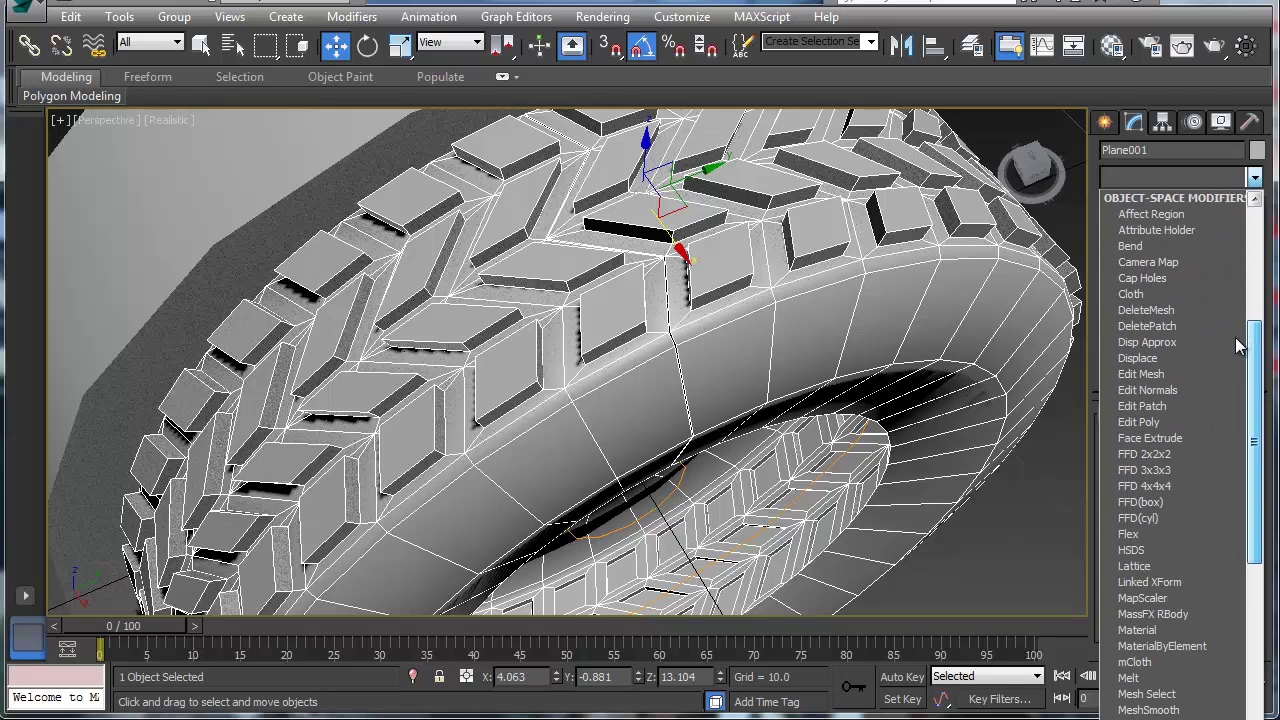
click(1172, 422)
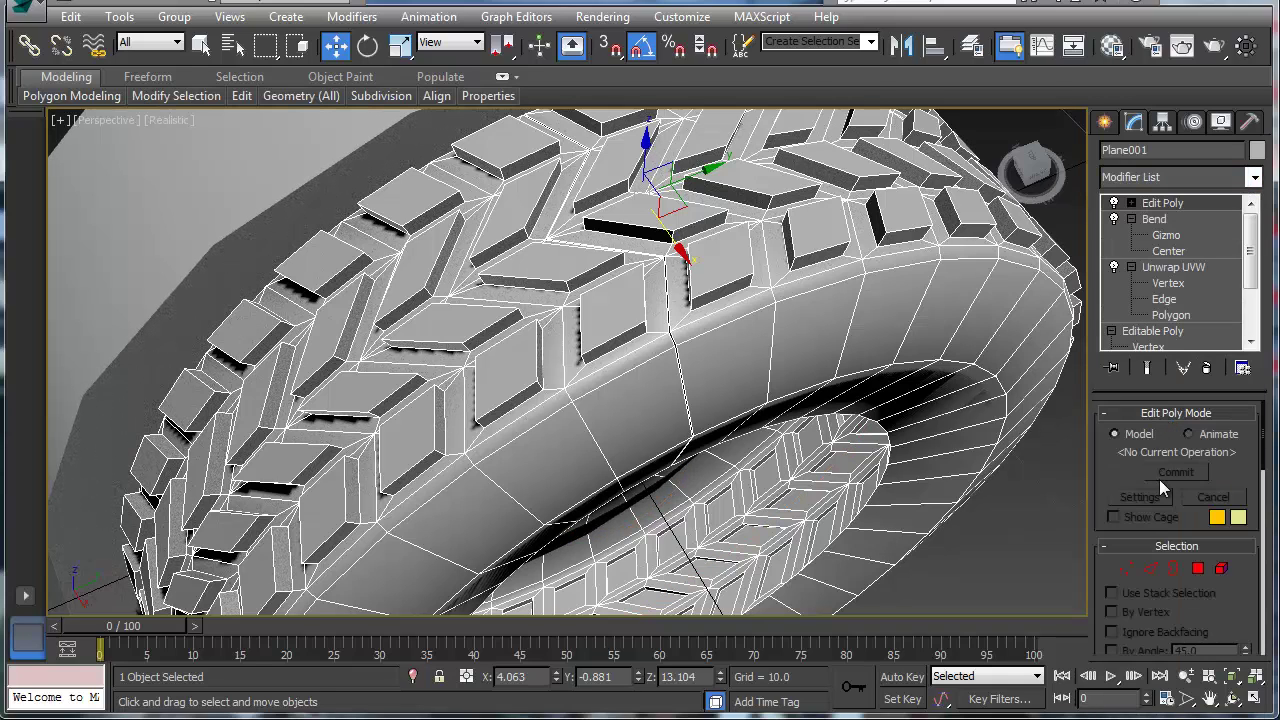
scroll(1161, 500, down, 5)
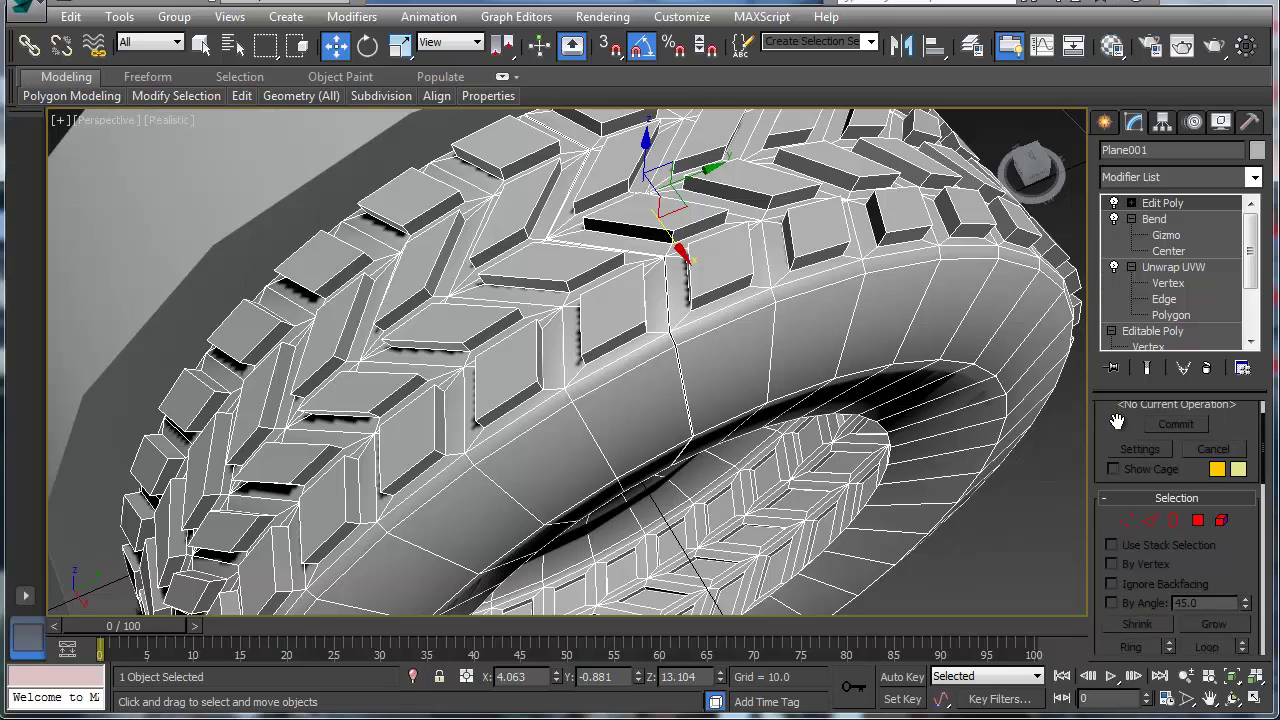
scroll(1163, 541, down, 6)
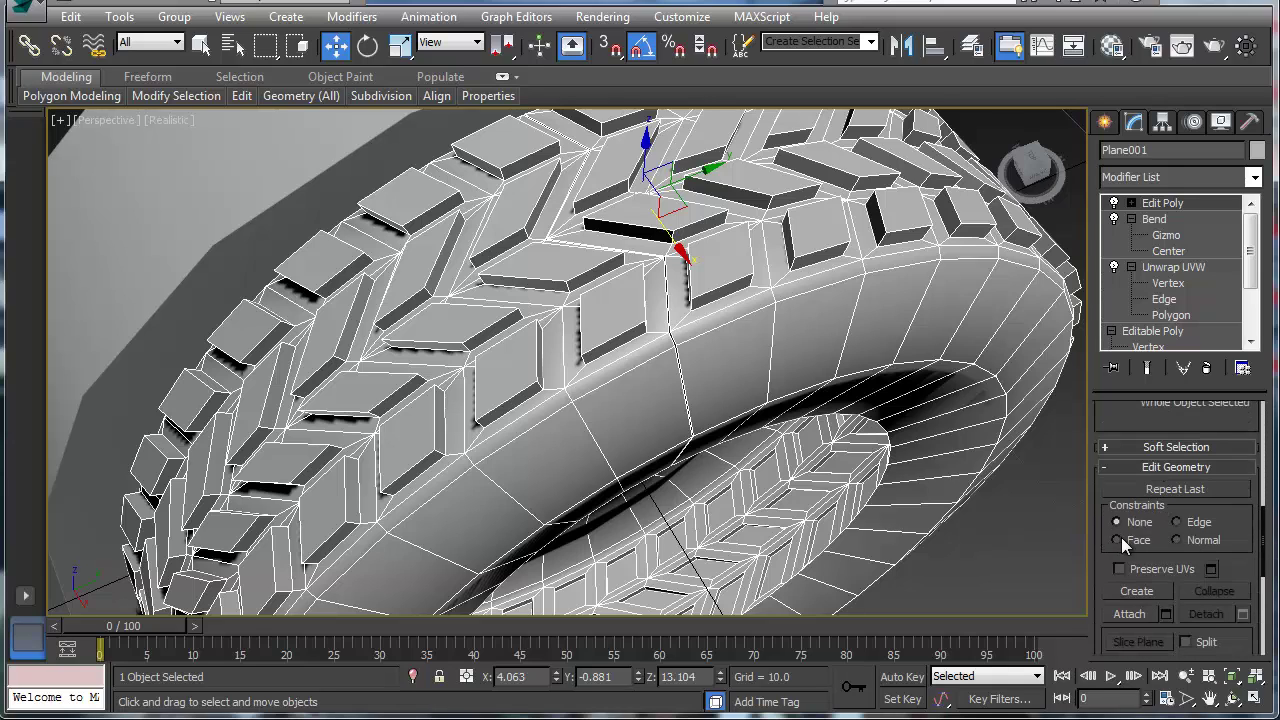
scroll(1121, 537, up, 2)
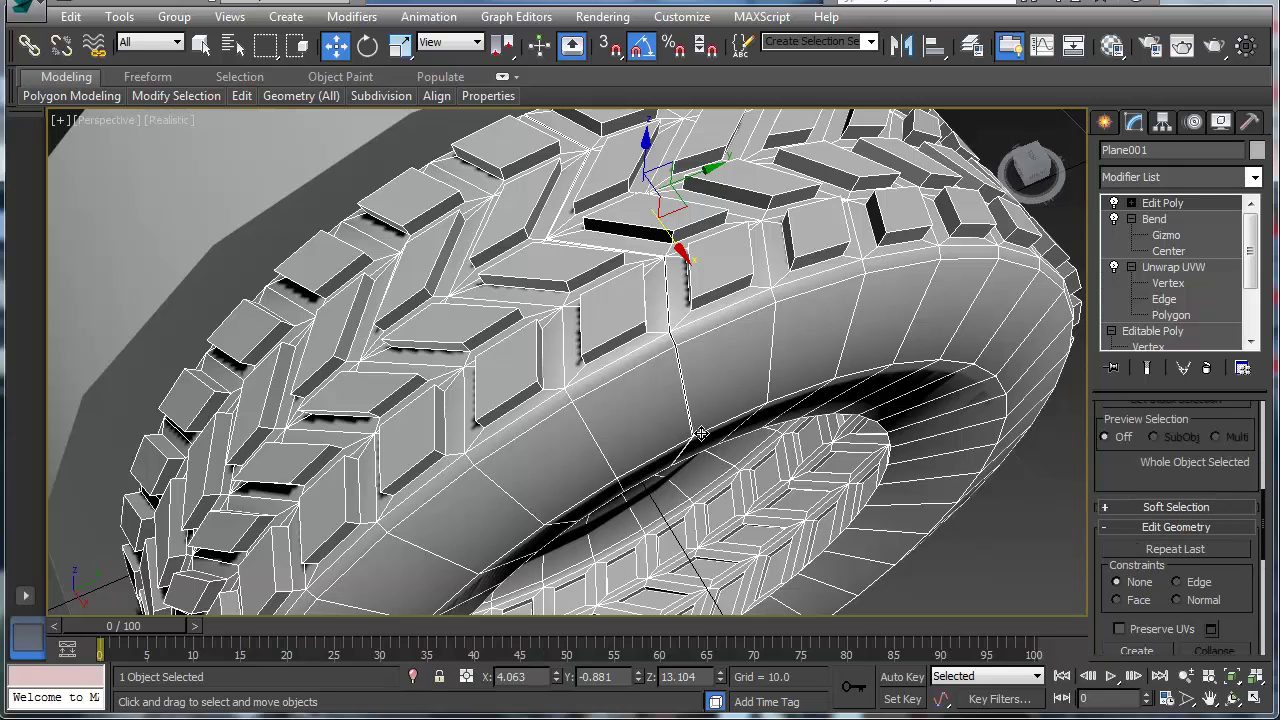
click(1131, 204)
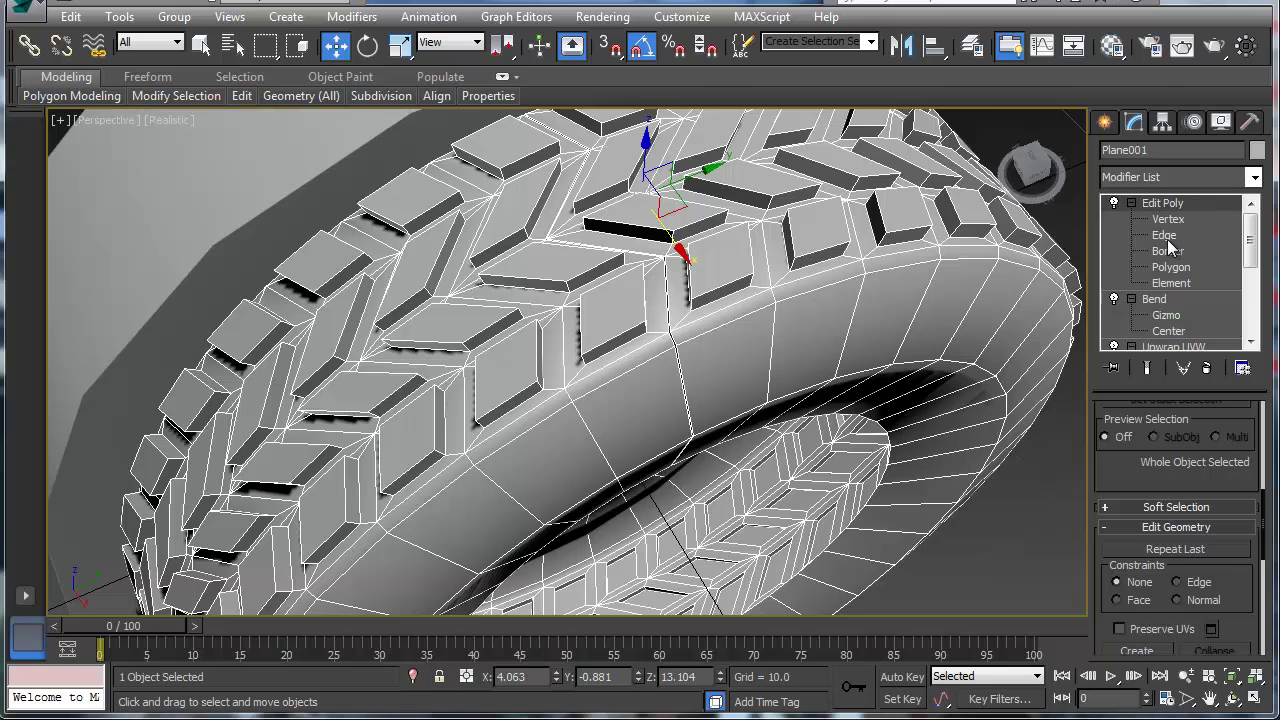
click(1164, 235)
double_click(683, 378)
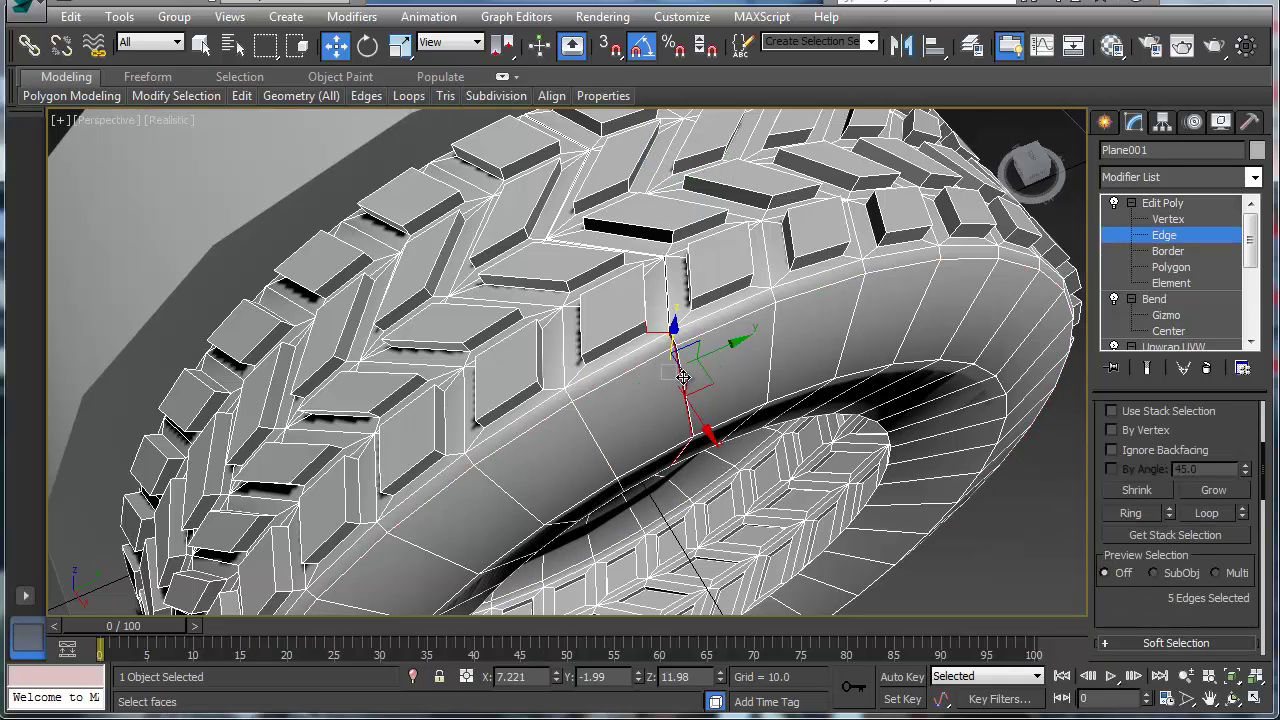
click(683, 377)
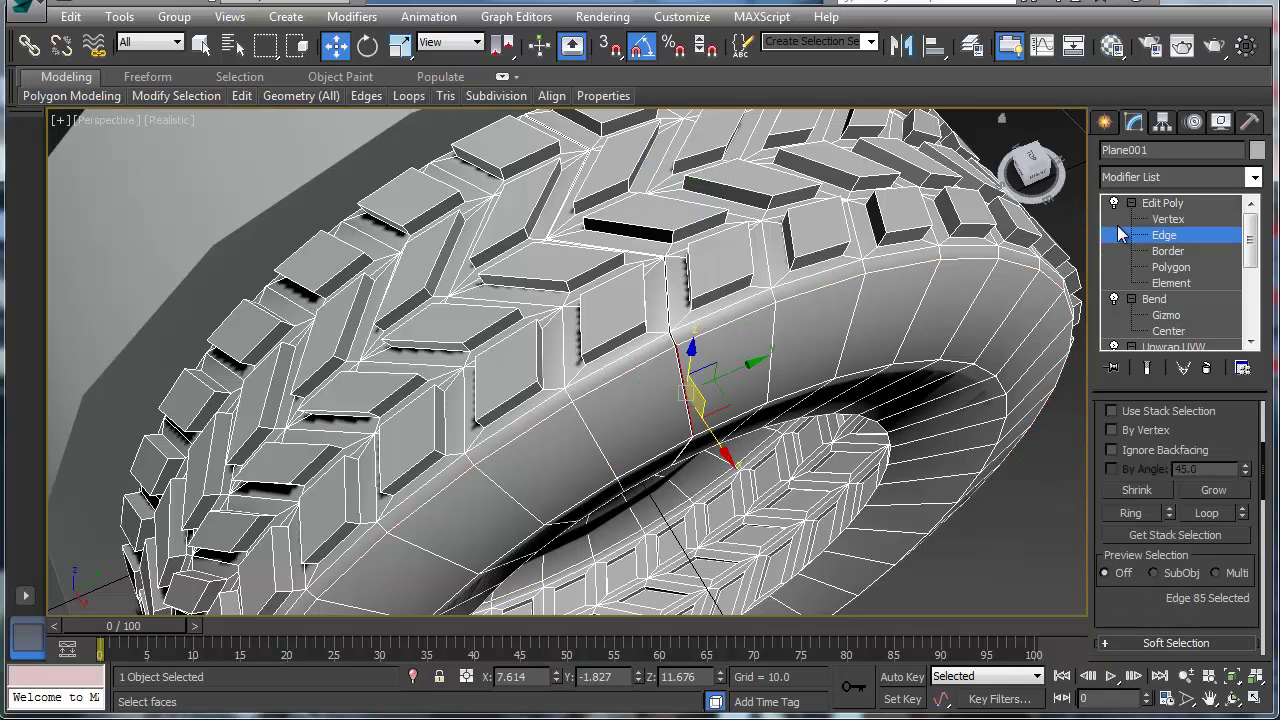
Select the doubled vertices at the outer corner of the sidewall seam and weld them with a 0.1 threshold, keeping the weld settings open
click(1167, 220)
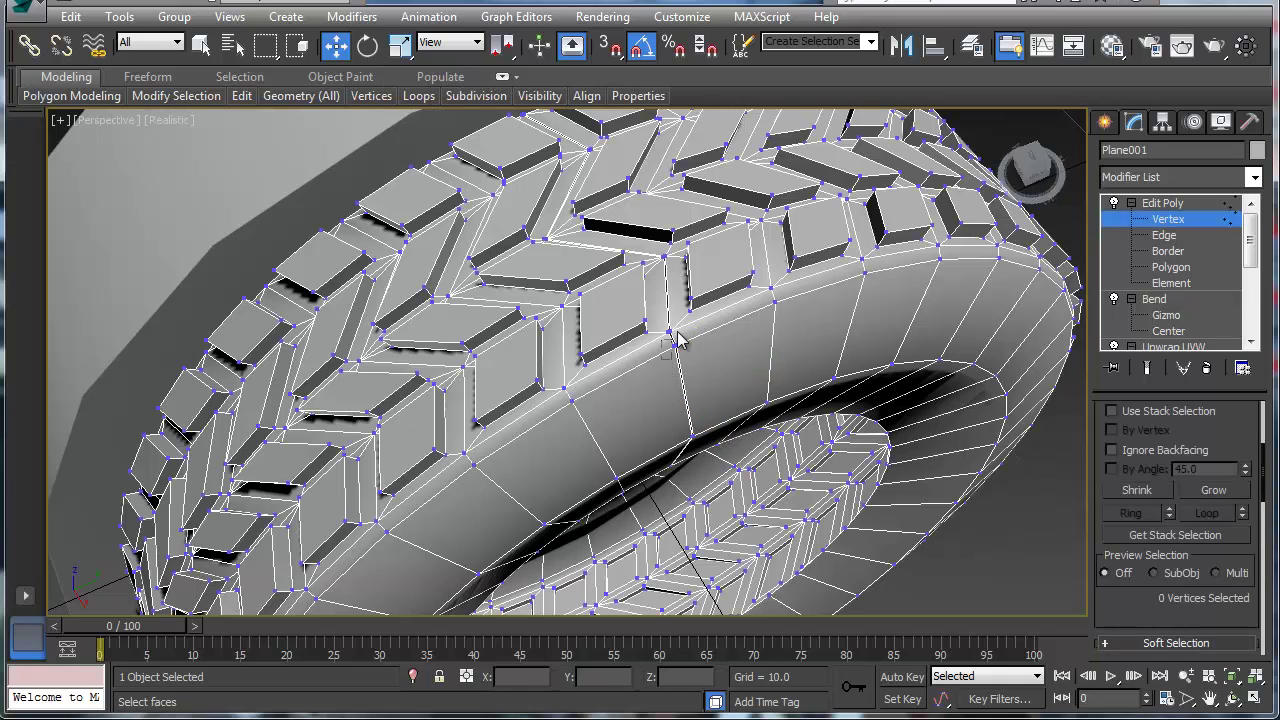
drag(690, 346, 668, 320)
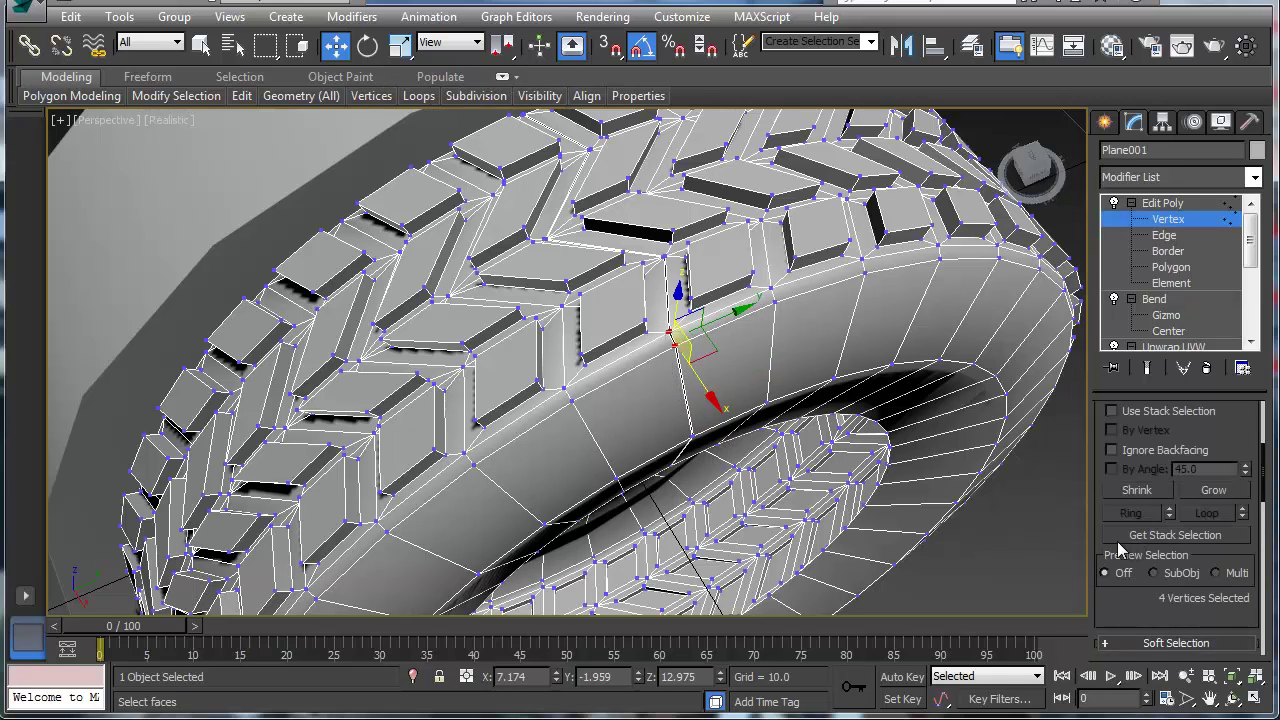
scroll(1097, 527, down, 4)
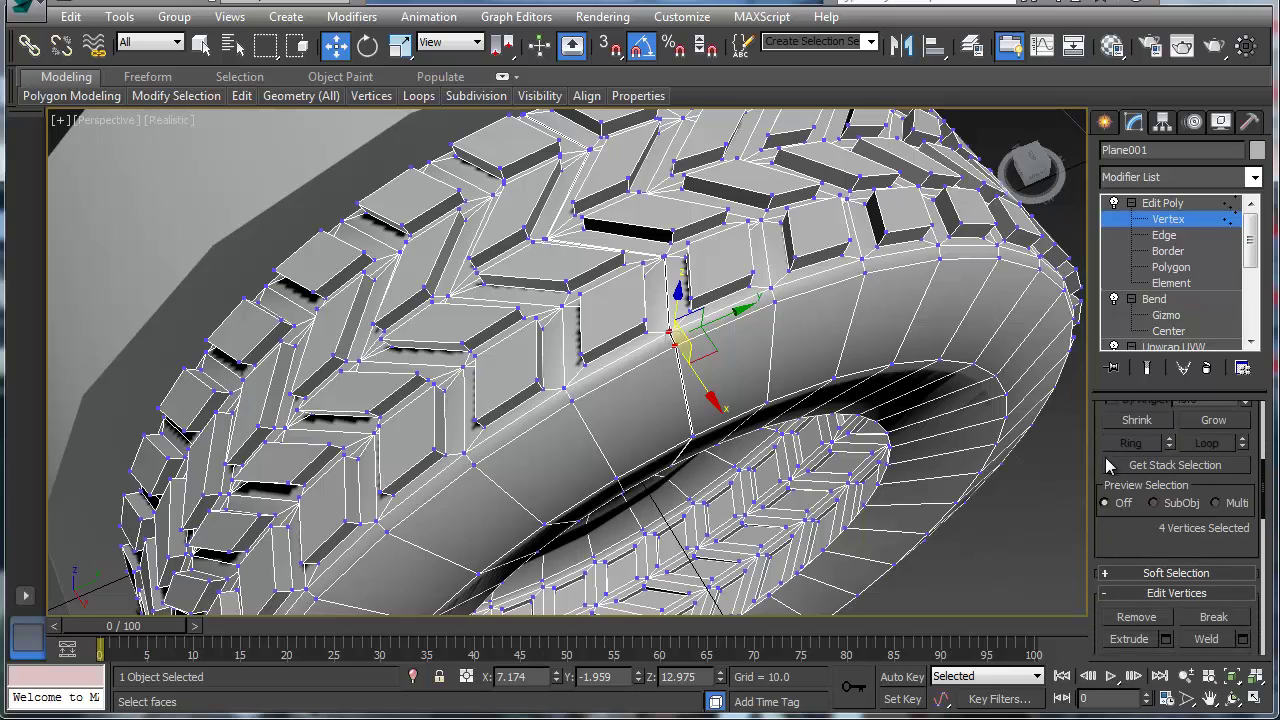
click(1242, 519)
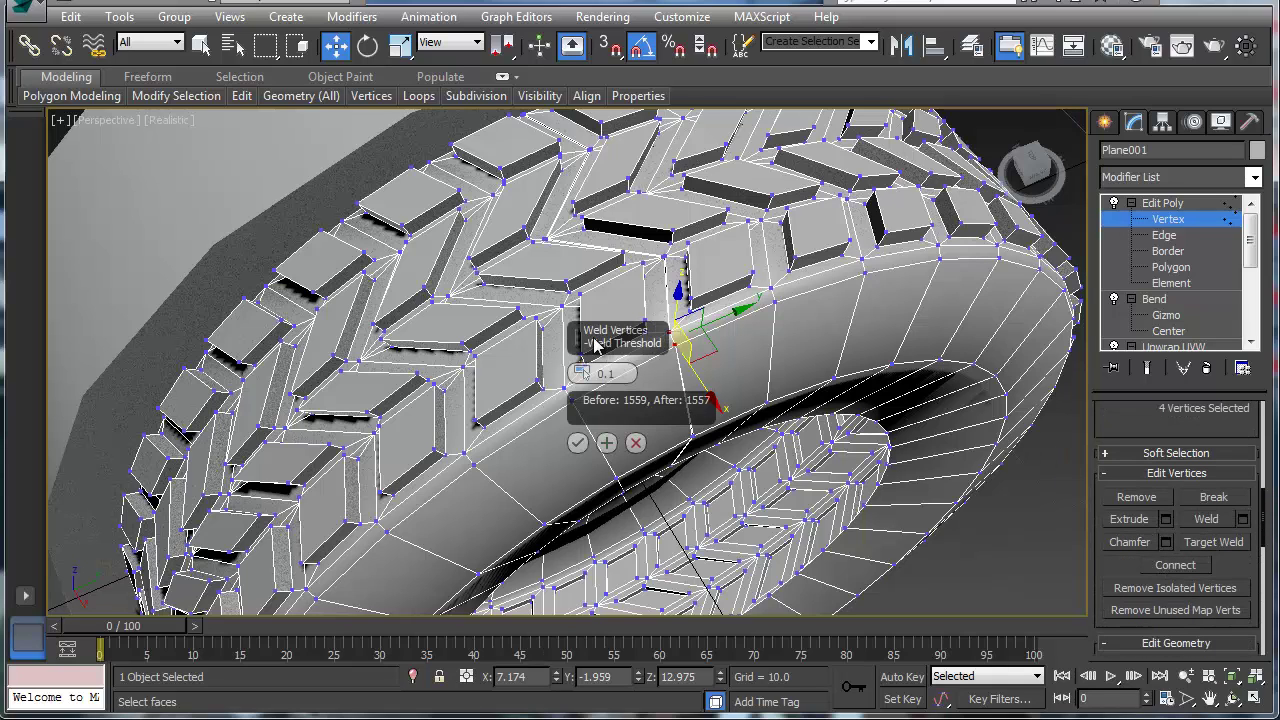
drag(594, 344, 942, 370)
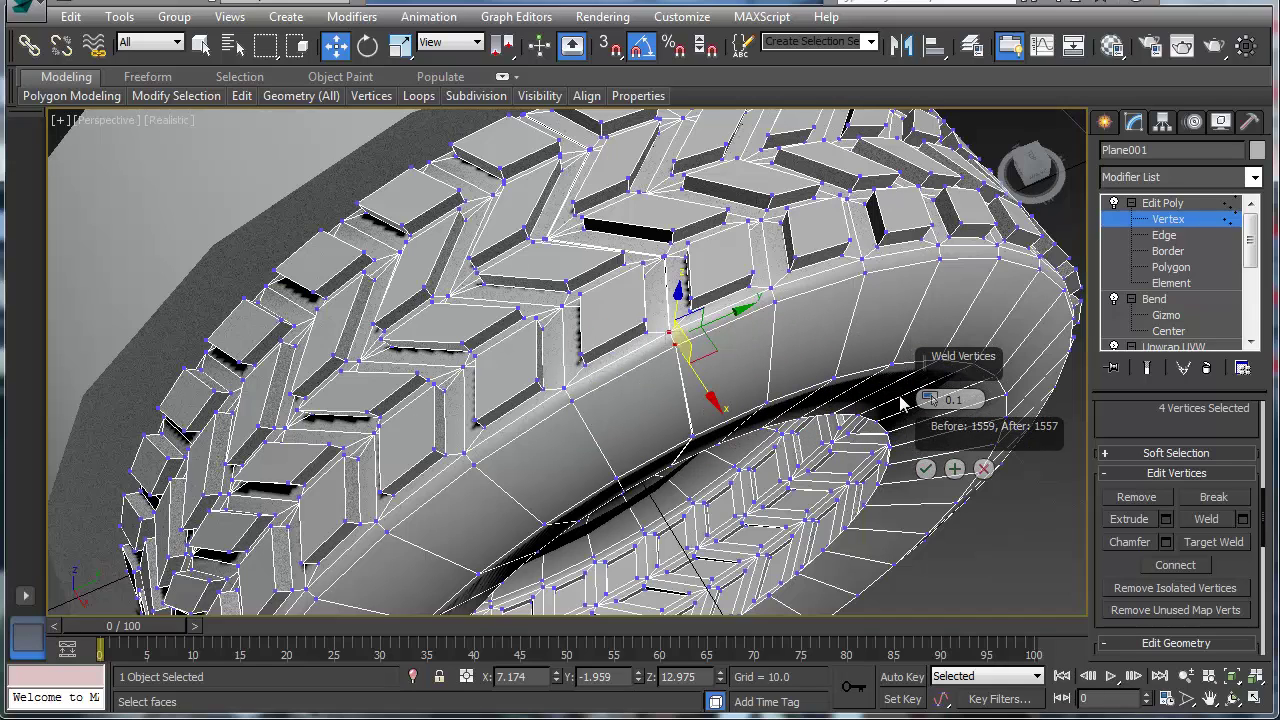
click(954, 468)
Select all vertices around the tire's upper seam area, weld them with the 0.1 threshold, and leave vertex editing
alt+middle_drag(686, 531, 615, 462)
scroll(651, 395, down, 8)
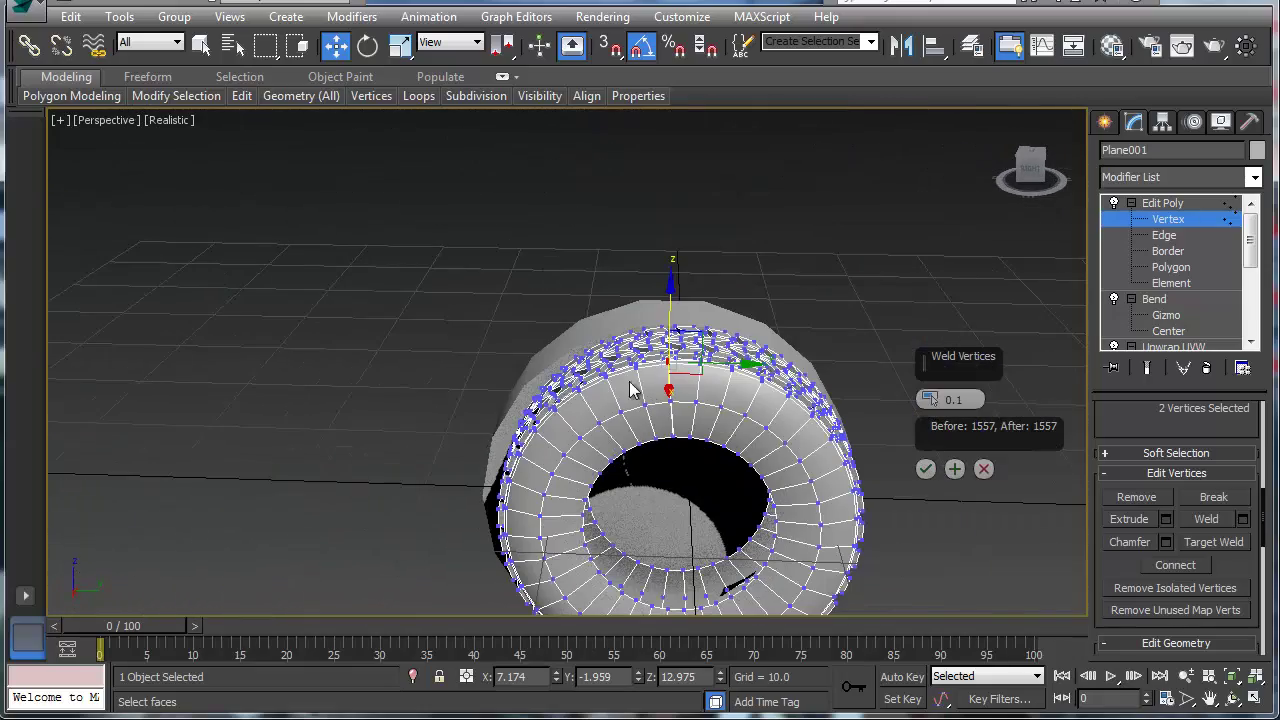
drag(762, 482, 776, 487)
scroll(674, 417, up, 5)
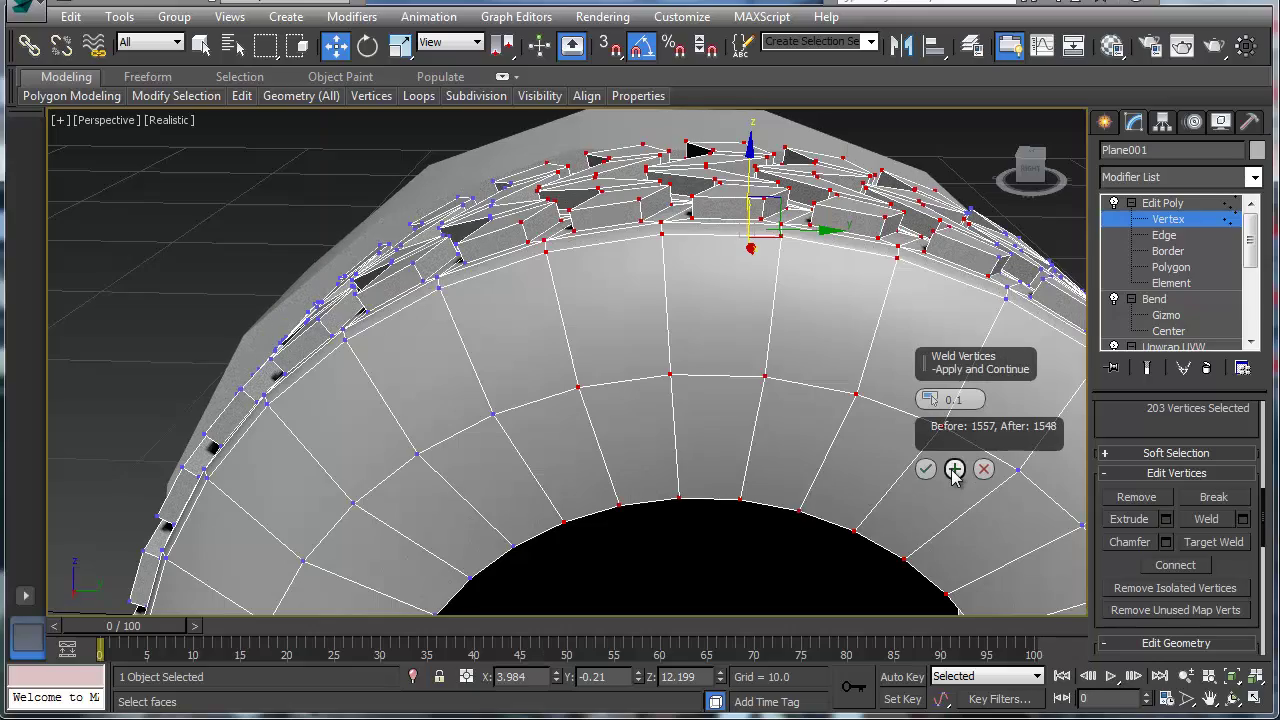
alt+middle_drag(649, 391, 670, 434)
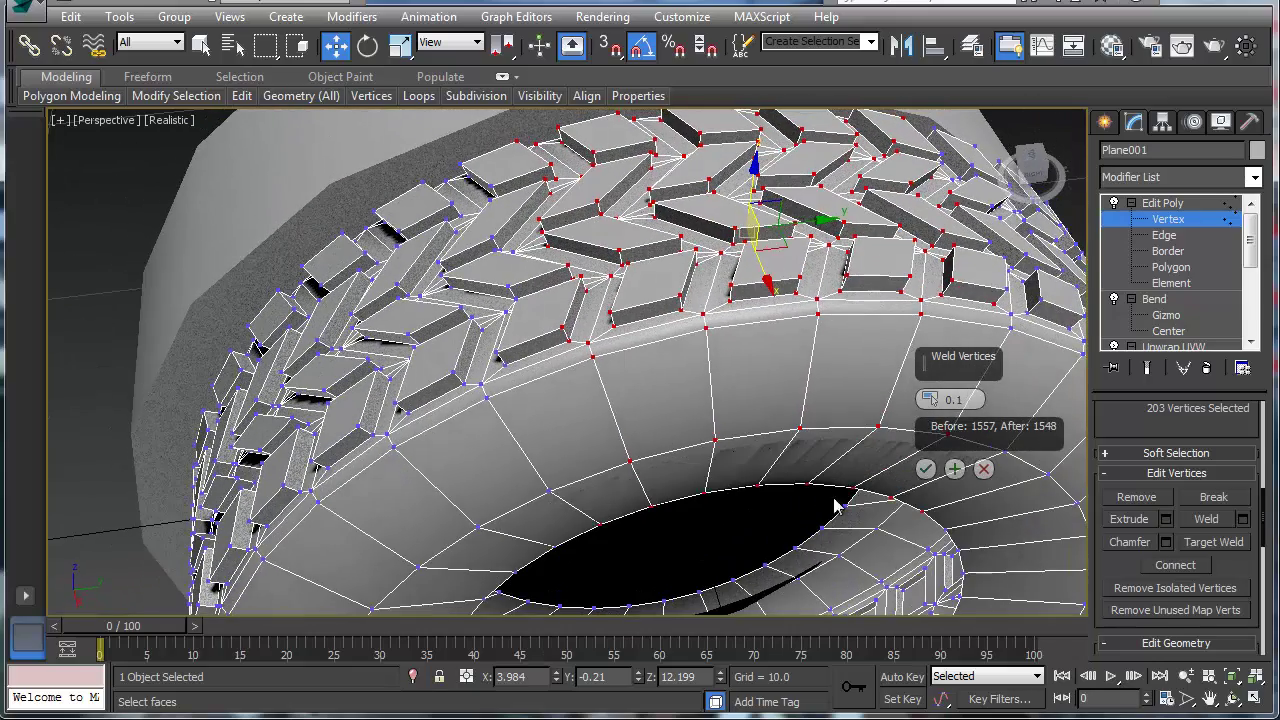
click(925, 470)
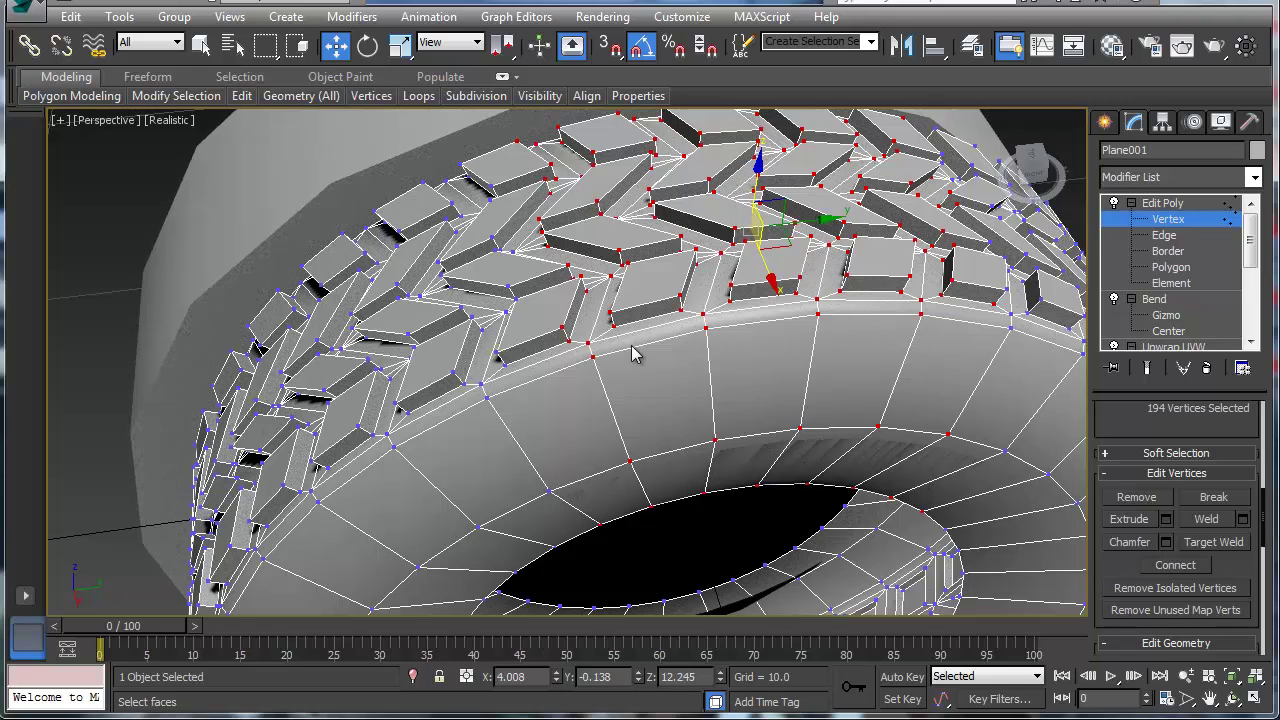
scroll(634, 354, down, 5)
click(1168, 219)
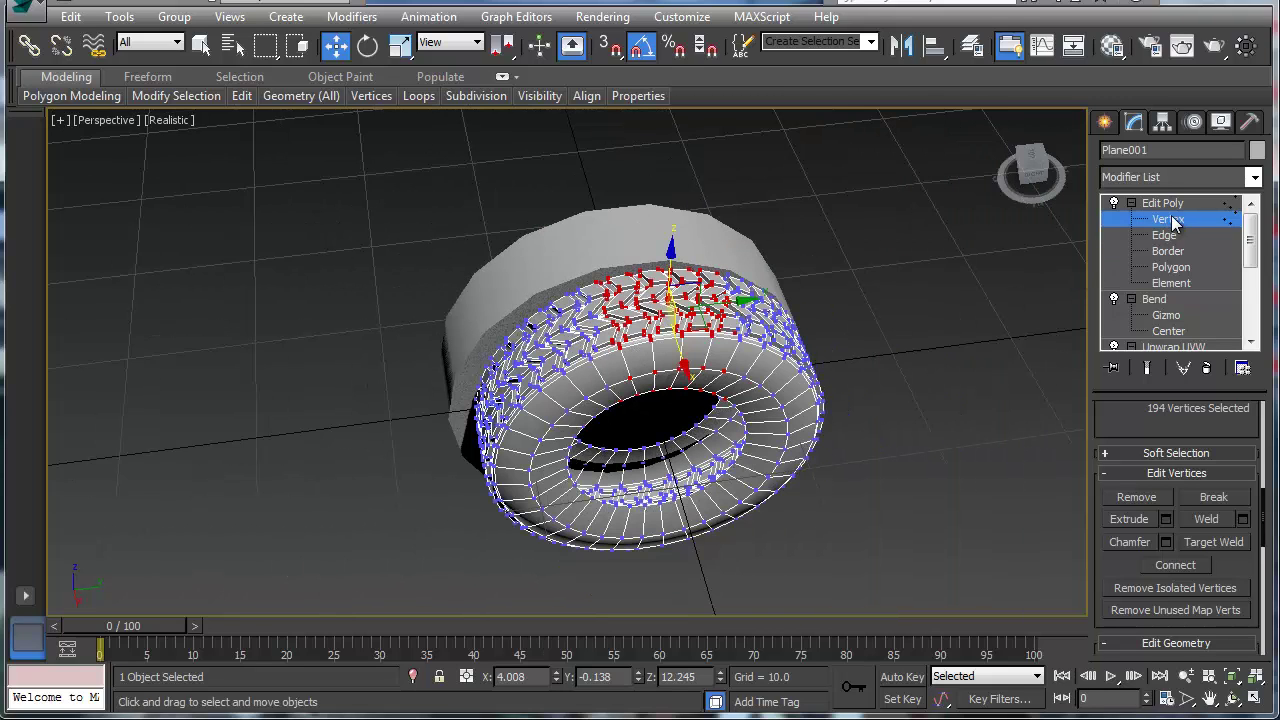
Examine the welded tire from several angles, first deselected and then selected, checking the tread and sidewall
click(949, 503)
alt+middle_drag(590, 477, 625, 471)
scroll(625, 471, down, 2)
scroll(619, 482, up, 4)
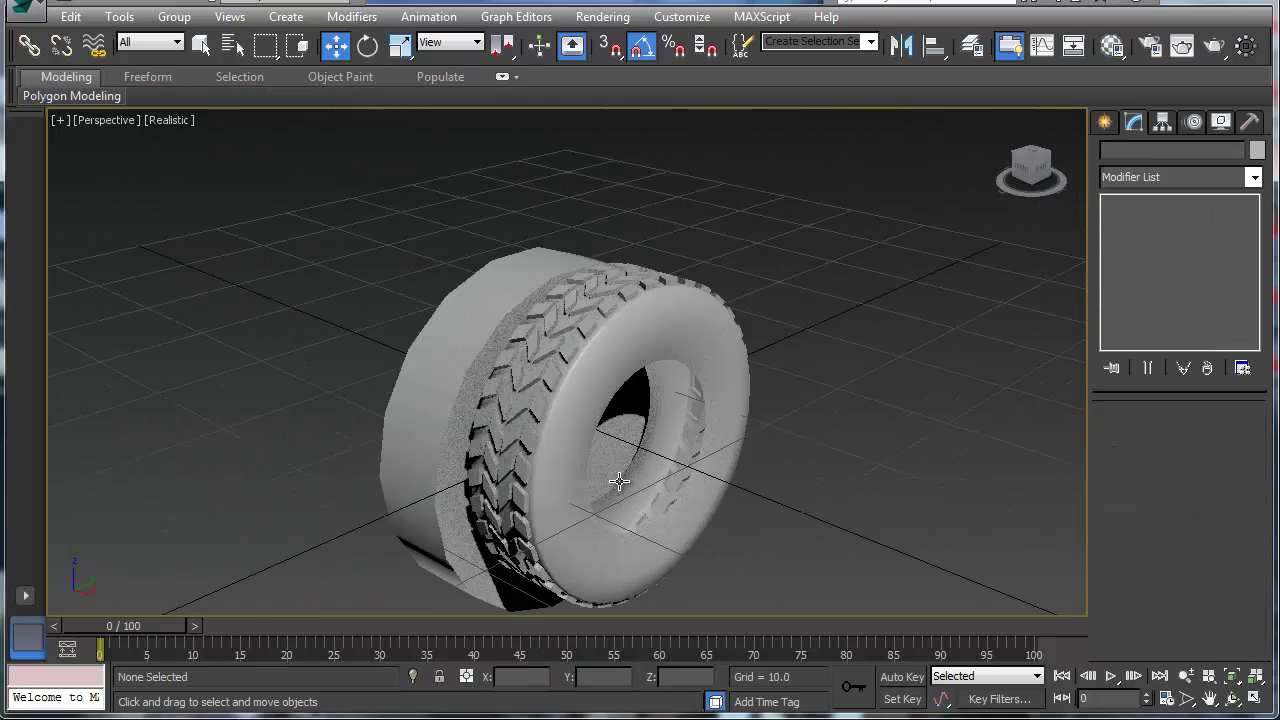
click(586, 401)
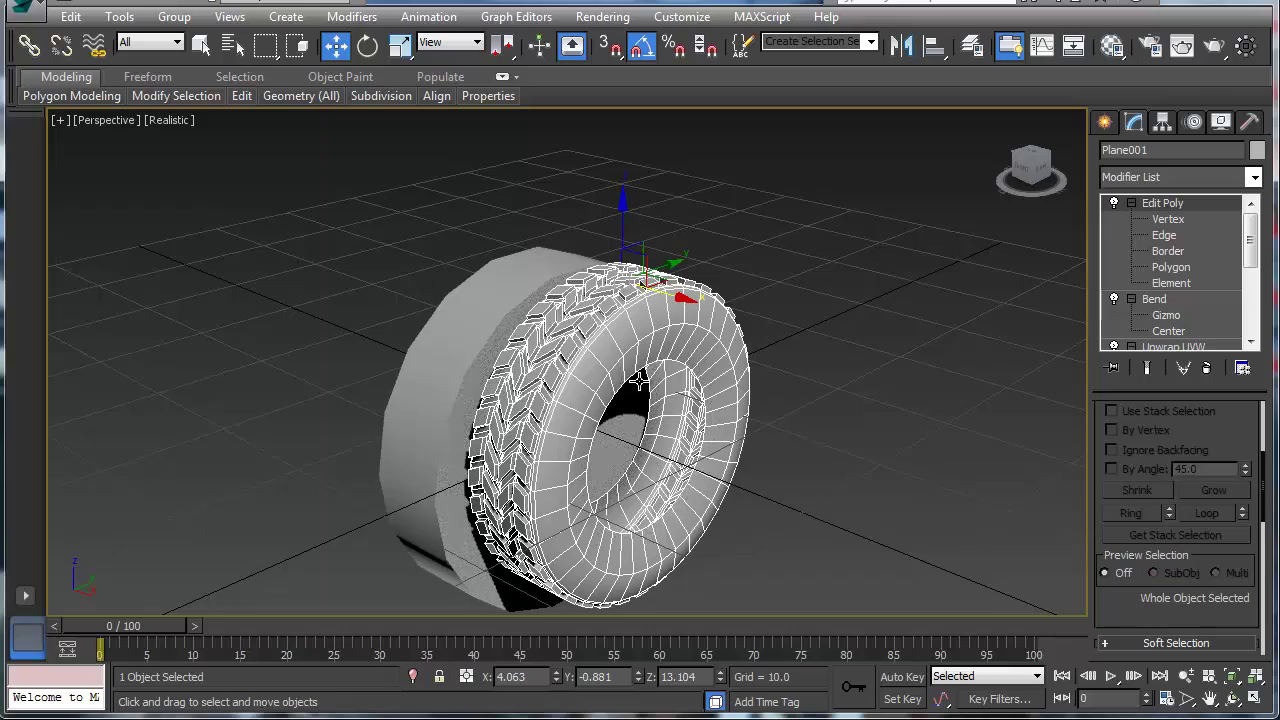
alt+middle_drag(641, 507, 509, 452)
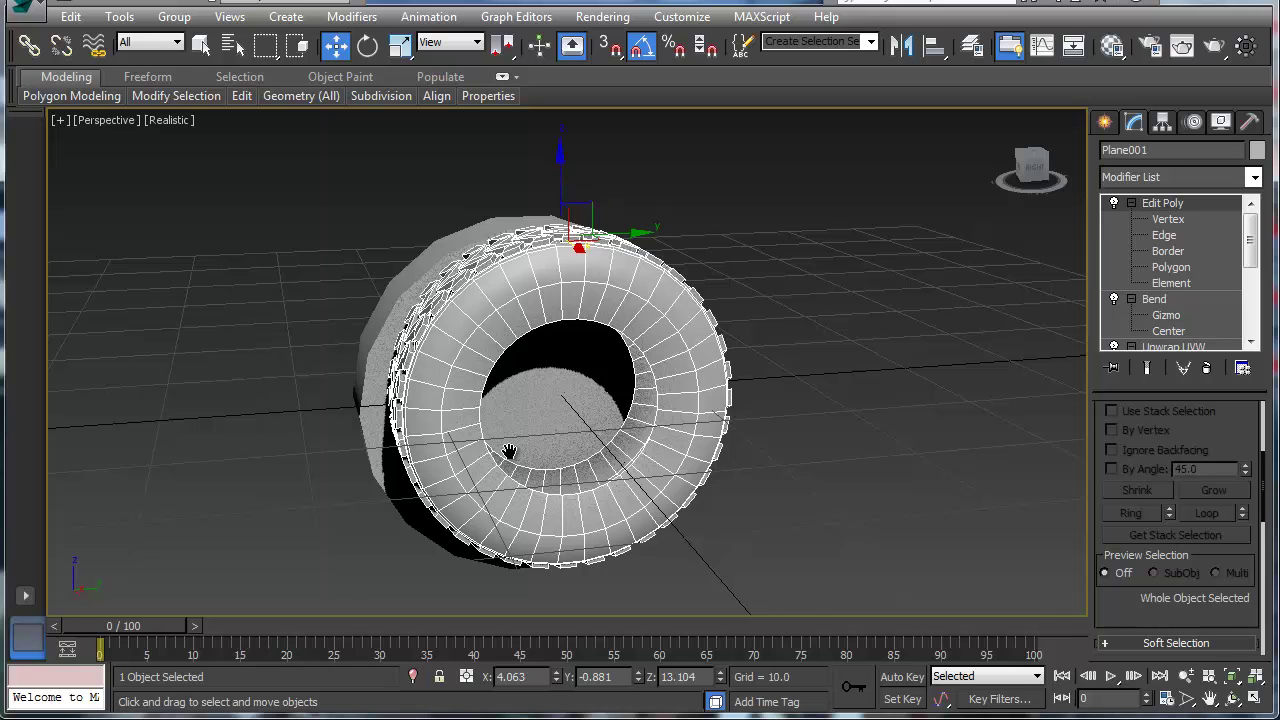
alt+middle_drag(509, 452, 581, 441)
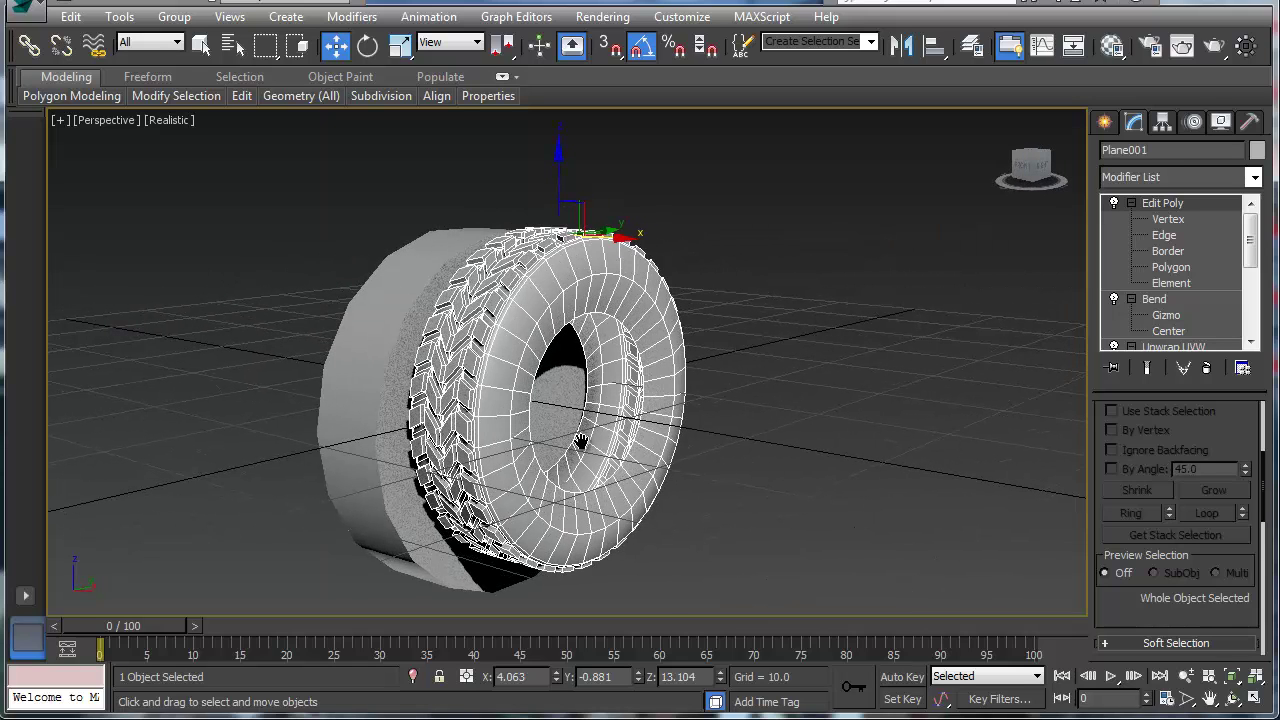